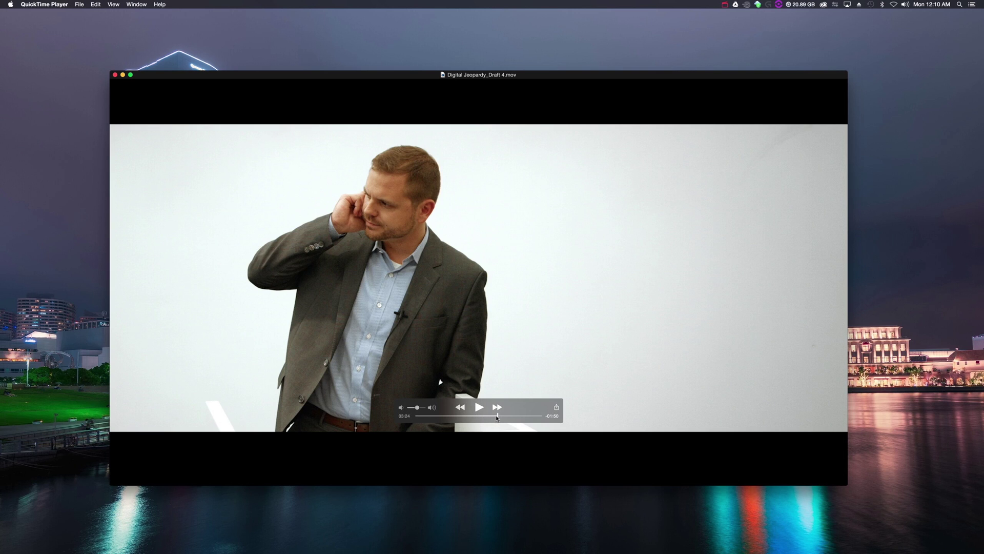
# - Scrub back and forth through Digital Jeopardy_Draft 4.mov, jumping ahead to a later scene
pyautogui.moveTo(496, 416); pyautogui.dragTo(460, 416)
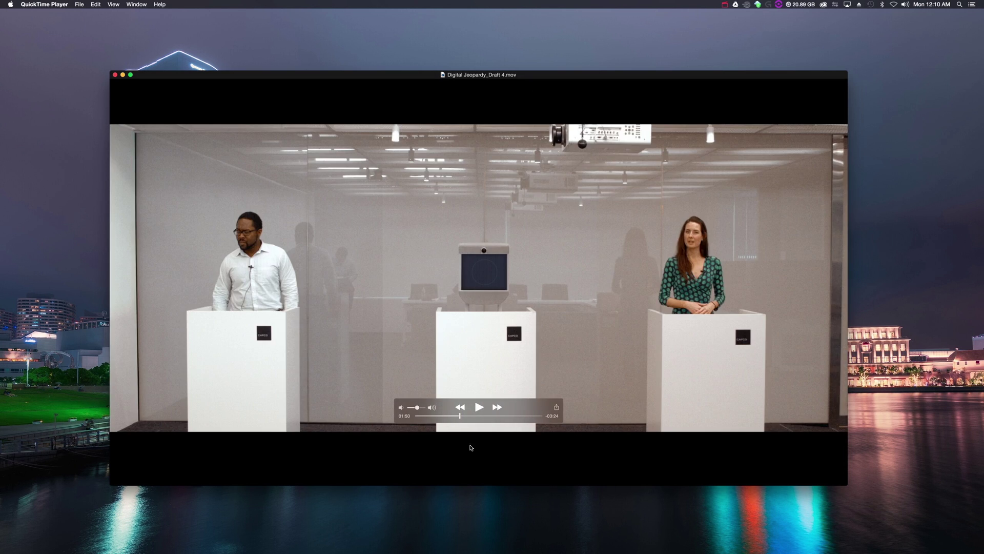
pyautogui.moveTo(460, 417); pyautogui.dragTo(495, 417)
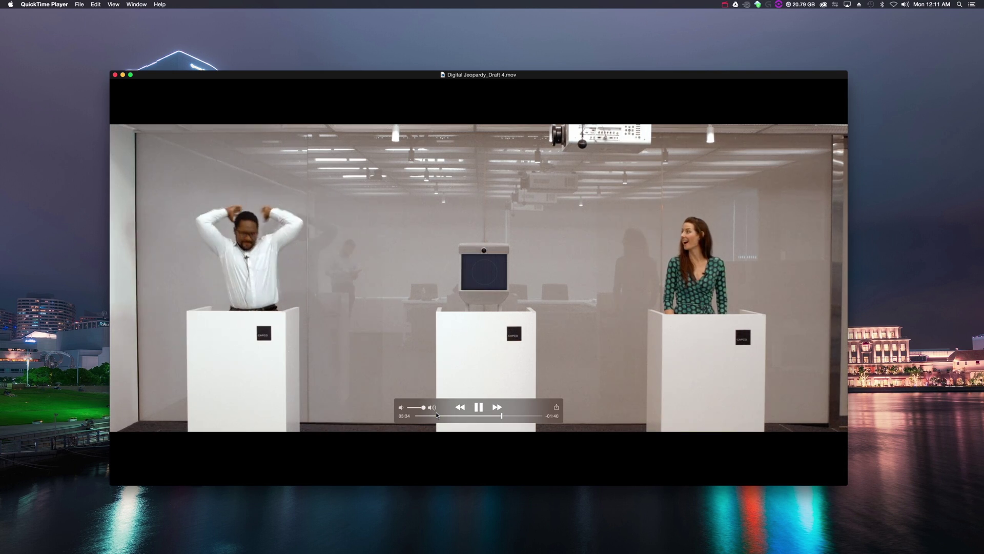
# - Pause, scrub back to the three-laptop Matrix shot, then minimize QuickTime and switch to Premiere Pro
pyautogui.click(479, 407)
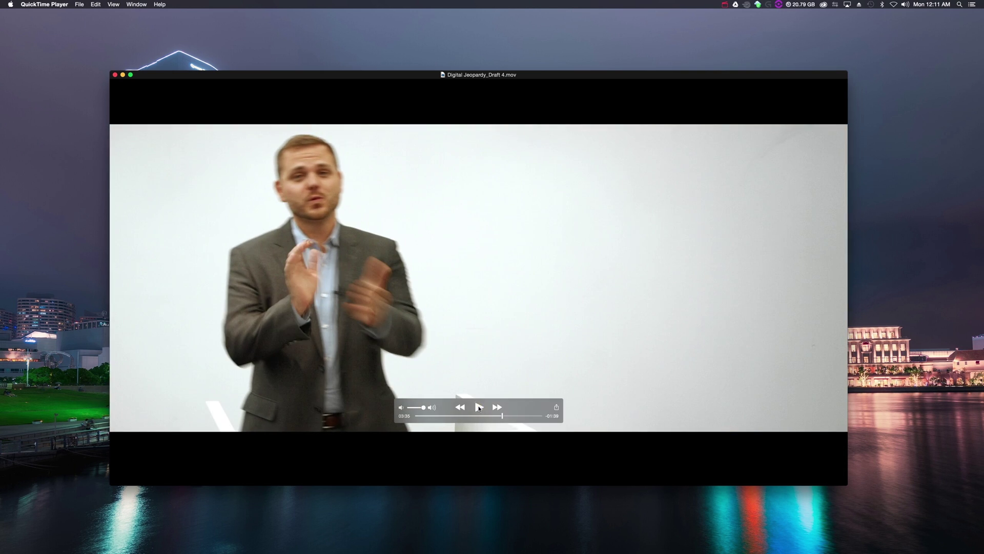
pyautogui.moveTo(410, 75); pyautogui.dragTo(391, 57)
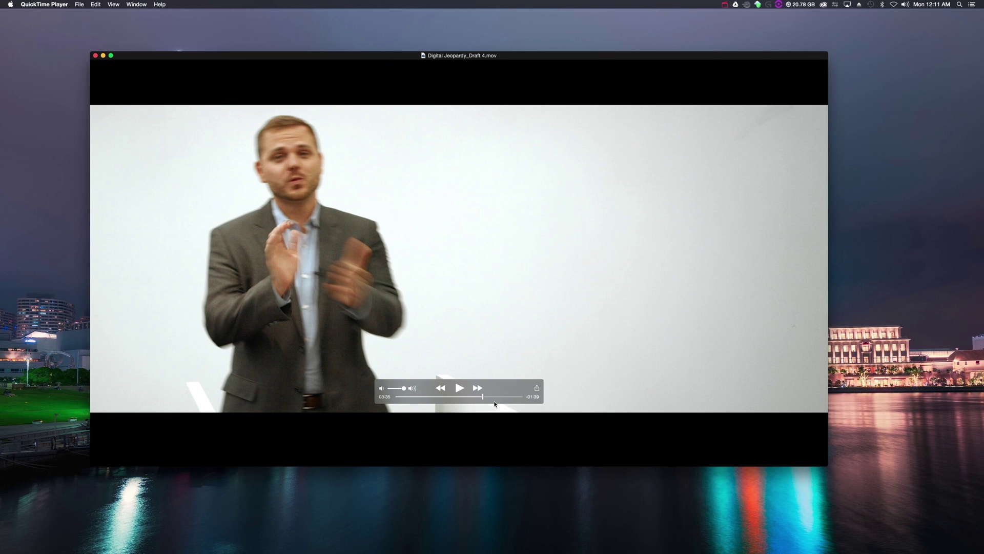
pyautogui.moveTo(482, 398); pyautogui.dragTo(479, 397)
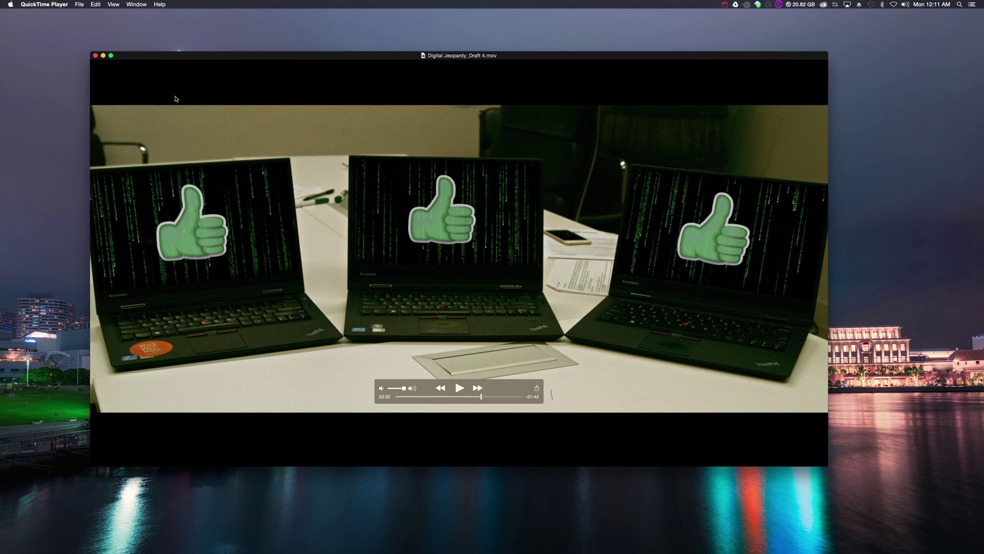
pyautogui.click(103, 56)
pyautogui.press('super+Tab')
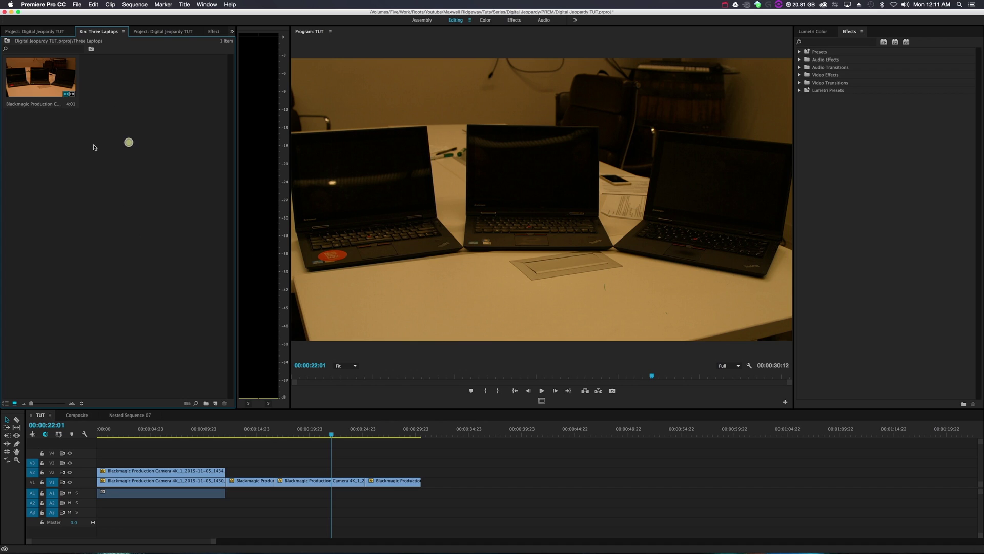
# - From the Three Laptops bin, add a DSLR 1080p24 sequence named 'Matrix Laptops'
pyautogui.rightClick(131, 134)
pyautogui.moveTo(155, 163)
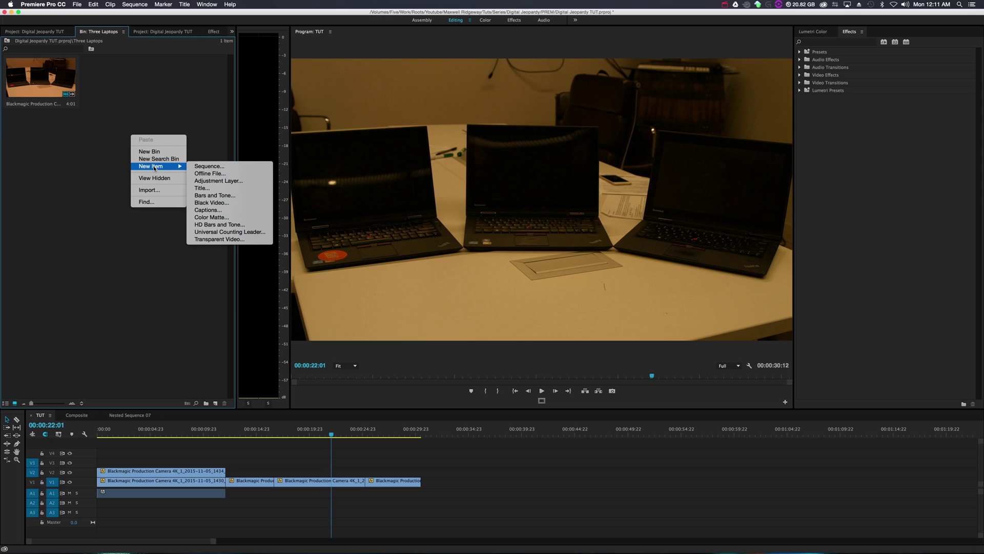
pyautogui.click(210, 165)
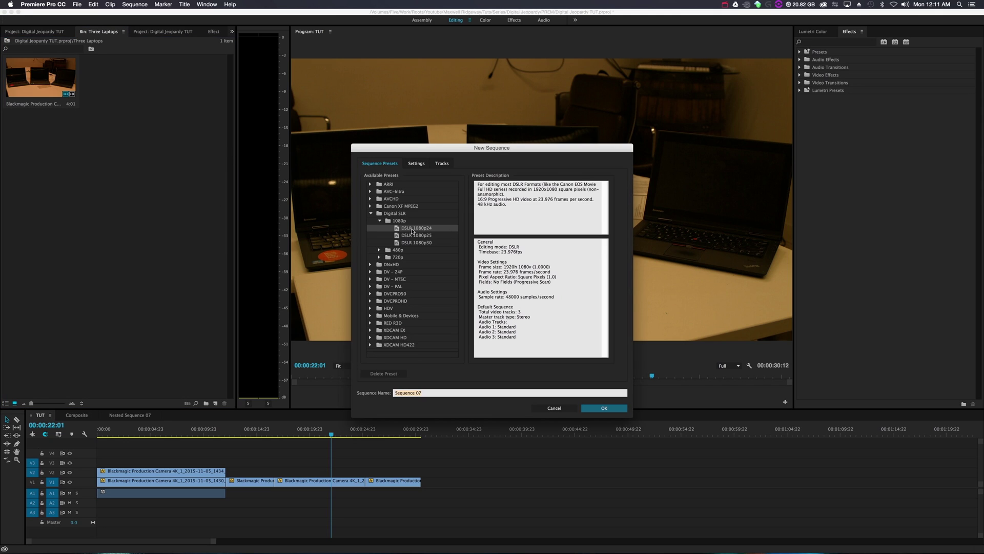
pyautogui.click(445, 393)
pyautogui.write('Matri')
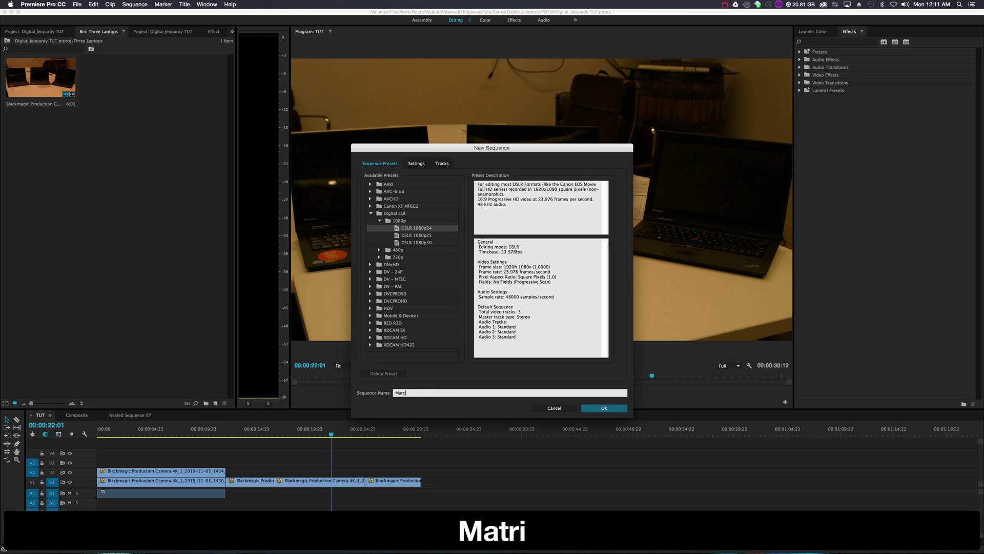
pyautogui.write('x Laptops')
pyautogui.press('Return')
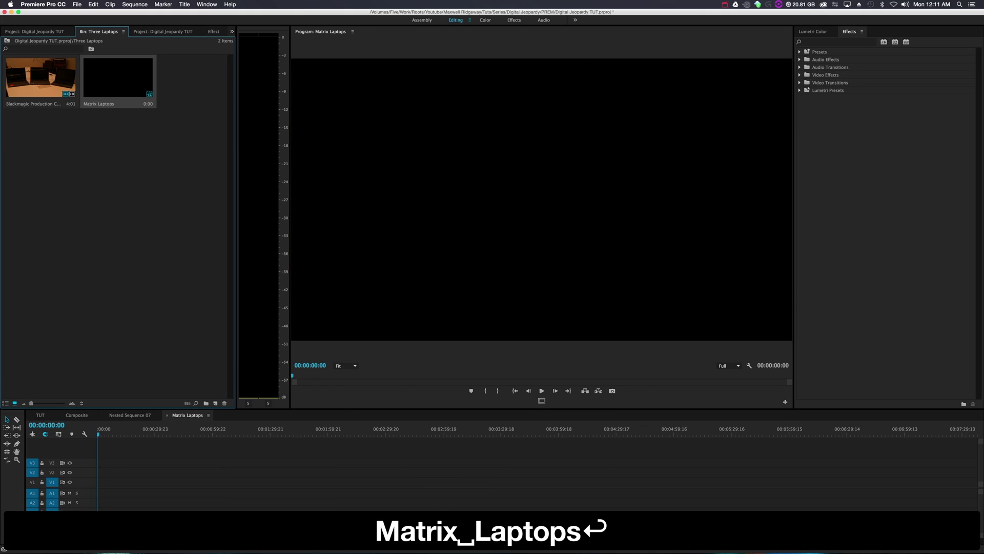
# - Place the Blackmagic laptop clip at the start of the Matrix Laptops timeline and play it
pyautogui.click(132, 172)
pyautogui.click(51, 84)
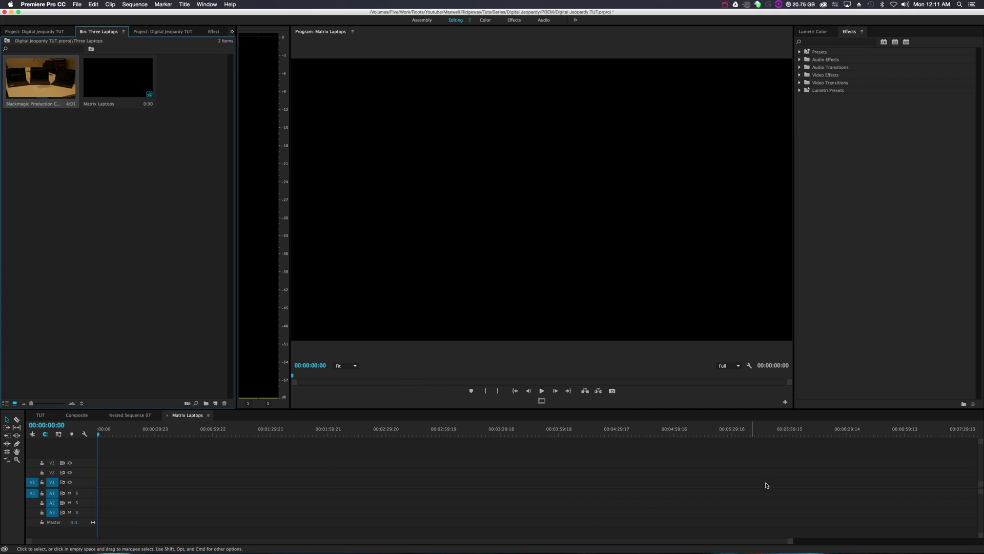
pyautogui.click(484, 434)
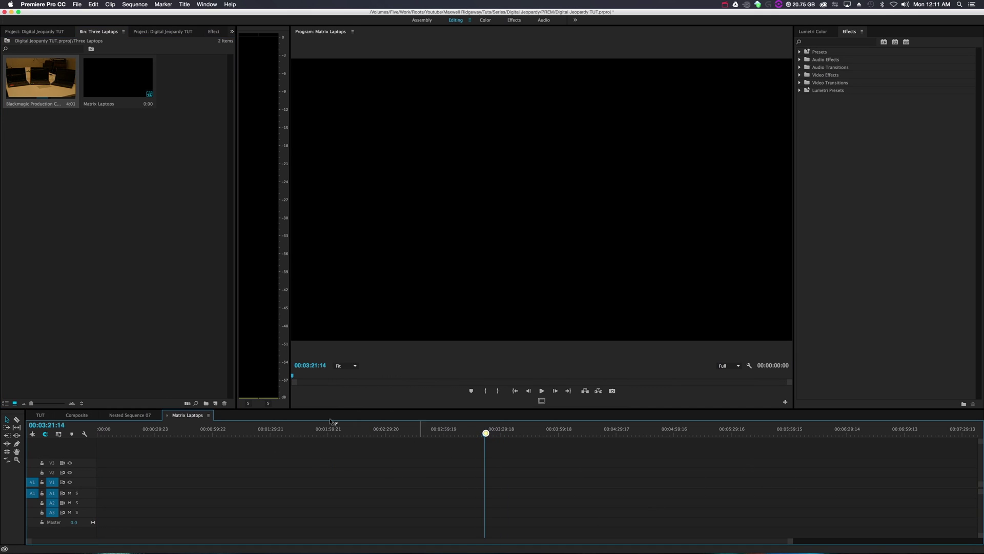
pyautogui.click(110, 231)
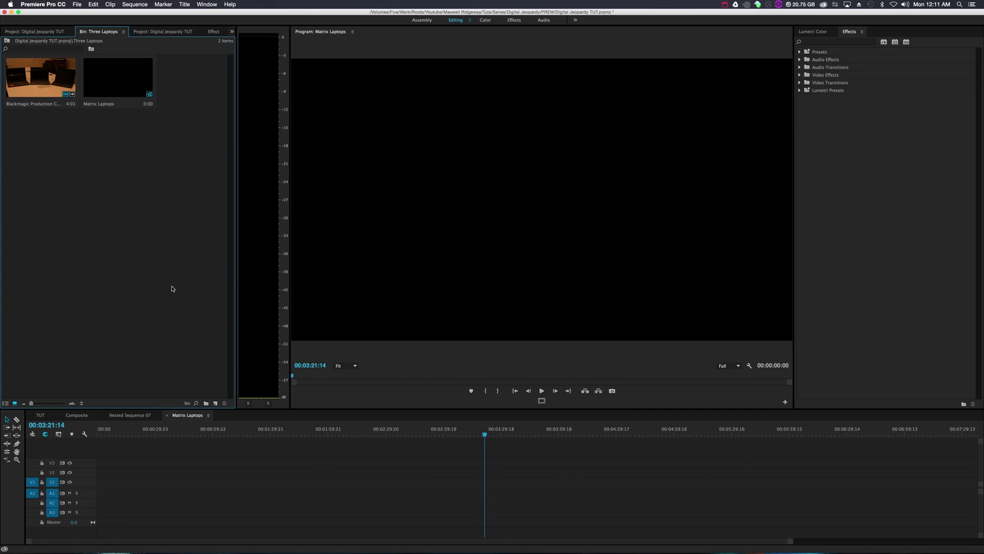
pyautogui.moveTo(33, 92); pyautogui.dragTo(96, 487)
pyautogui.press('space')
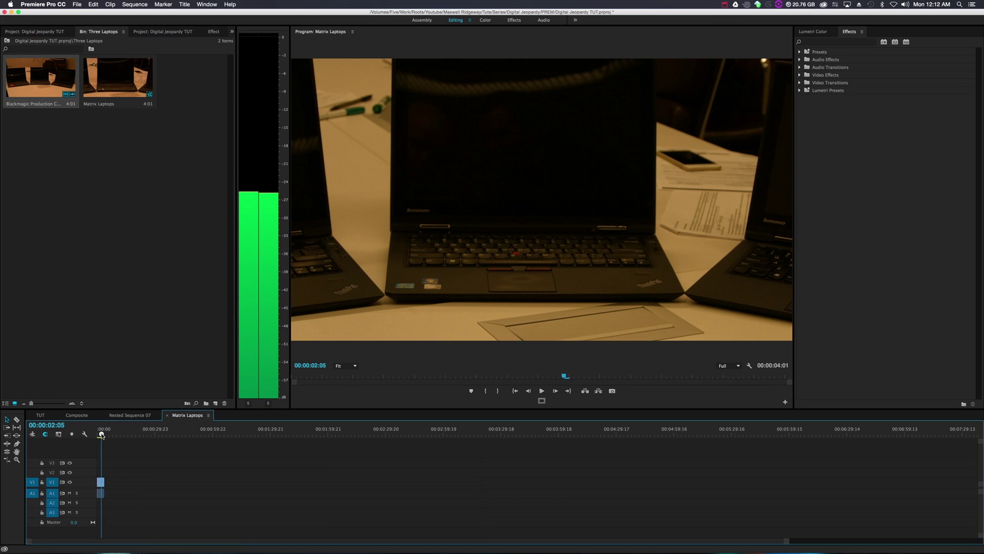
pyautogui.moveTo(786, 541); pyautogui.dragTo(436, 545)
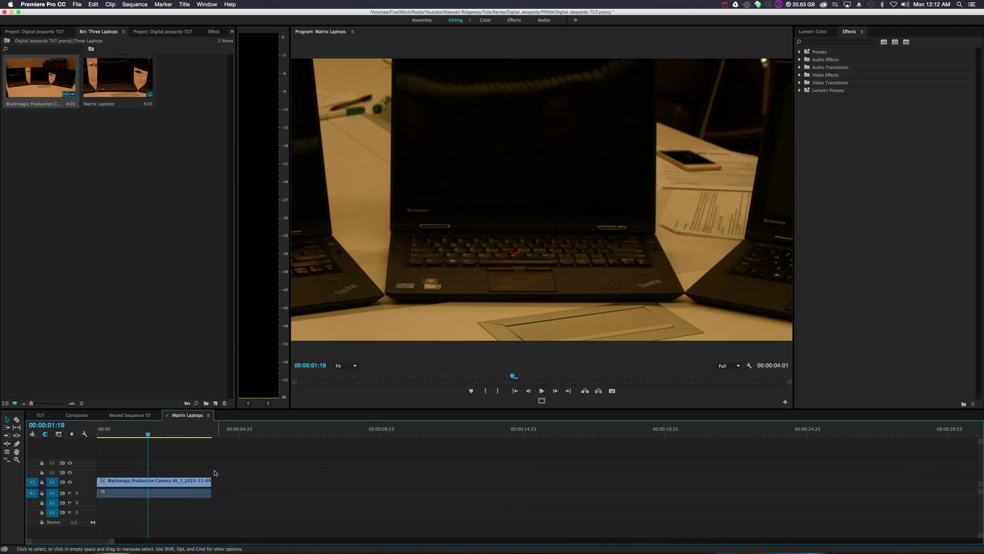
# - Set the laptop clip's Motion Scale to 50 in Effect Controls
pyautogui.click(261, 444)
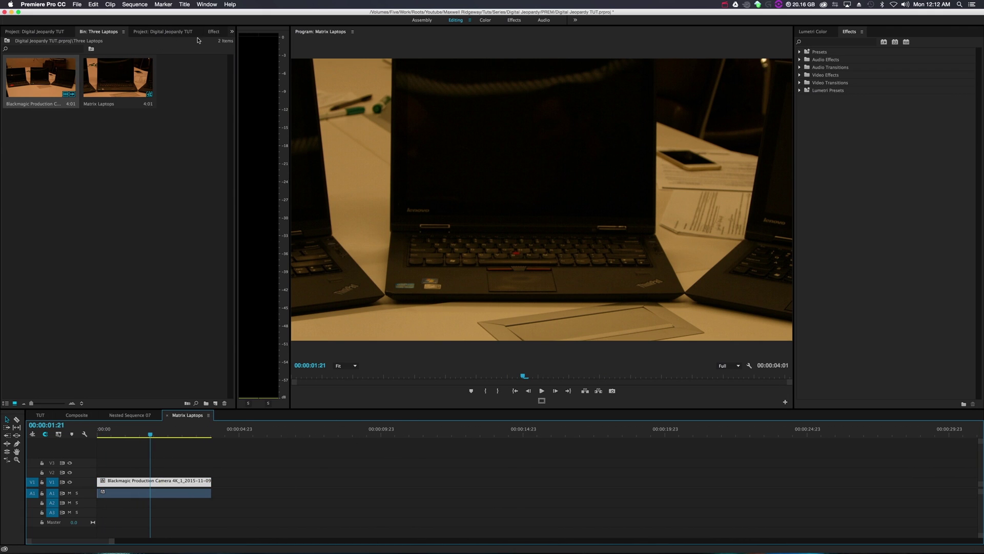
pyautogui.click(211, 32)
pyautogui.click(6, 63)
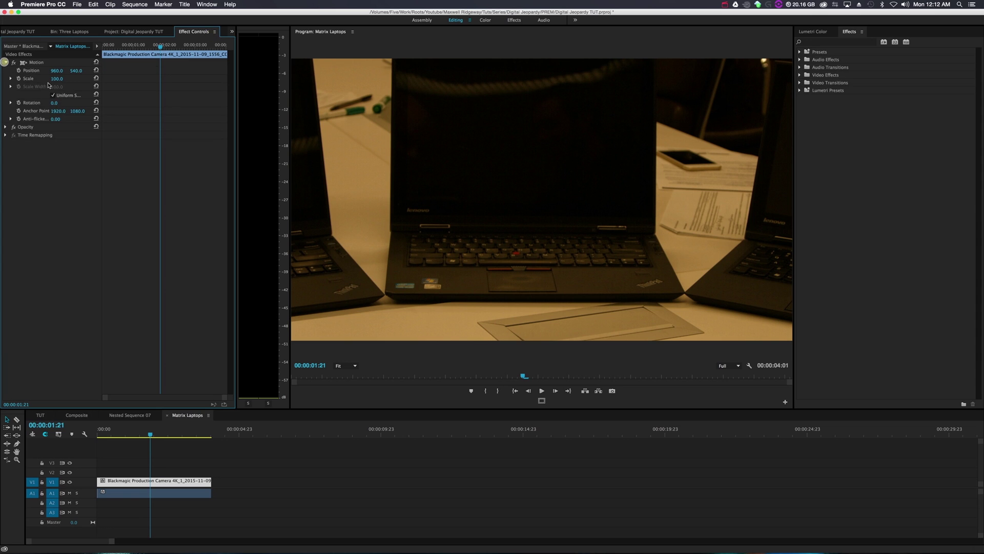
pyautogui.click(57, 79)
pyautogui.write('50')
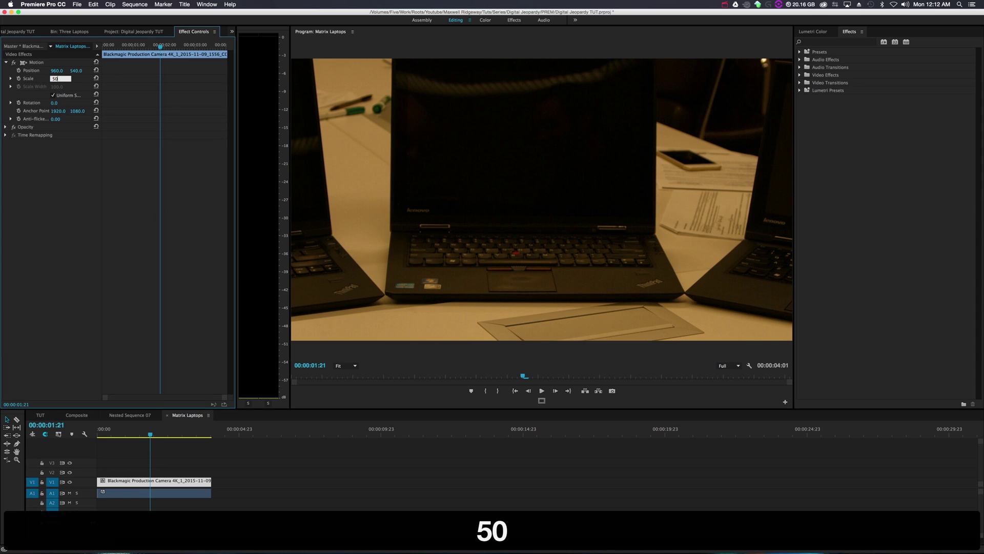
pyautogui.press('Return')
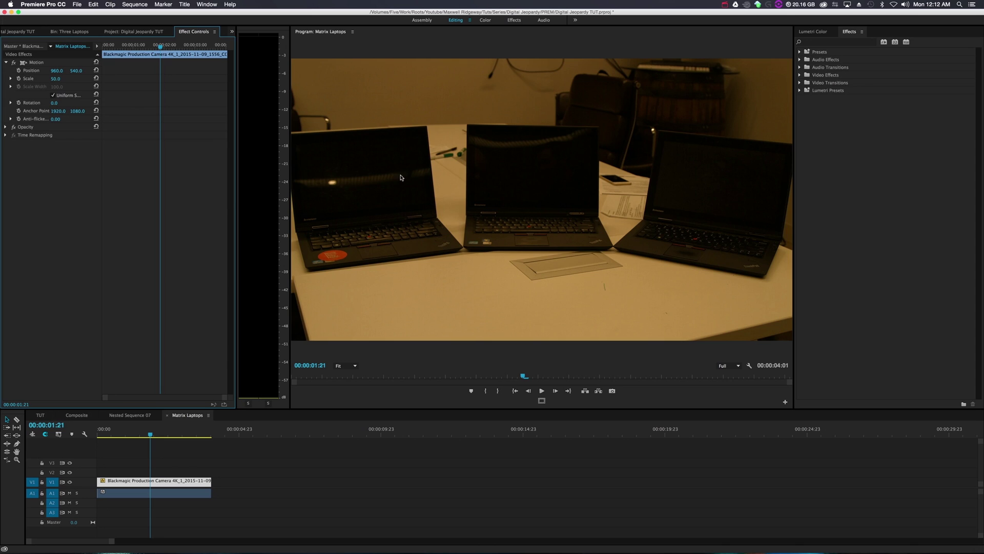
pyautogui.moveTo(157, 437); pyautogui.dragTo(190, 461)
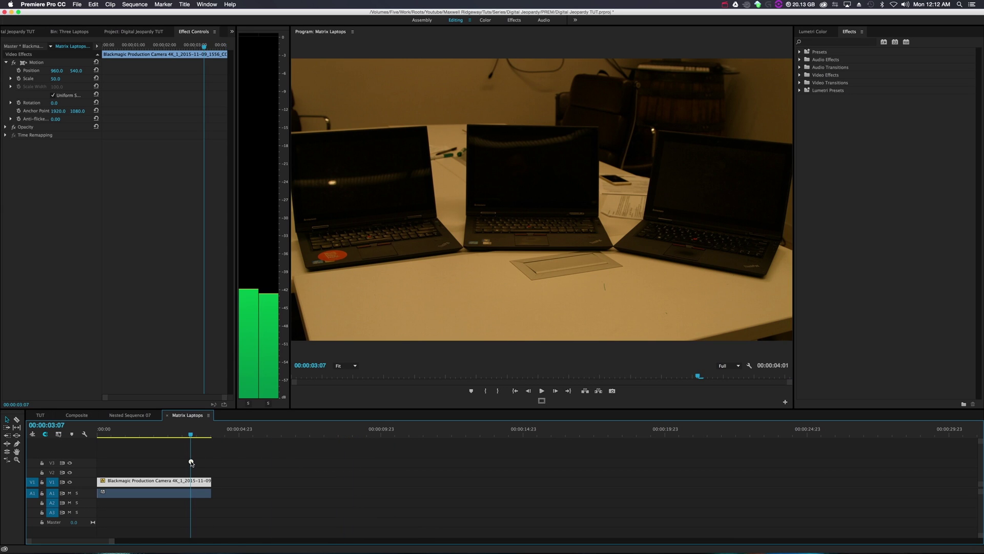
# - Add a frame hold to the laptop clip and delete the lead-in and gap so the freeze starts at zero
pyautogui.rightClick(176, 482)
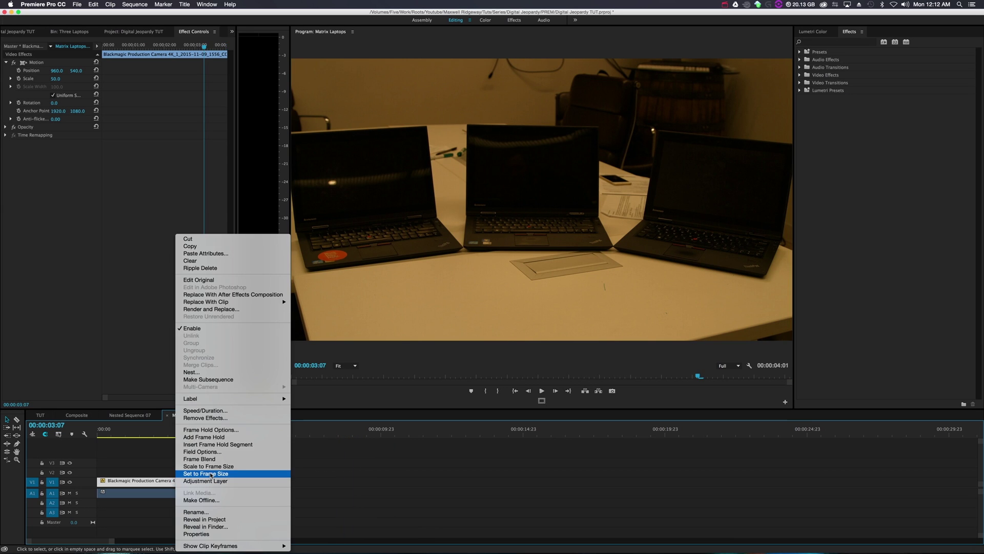
pyautogui.click(213, 437)
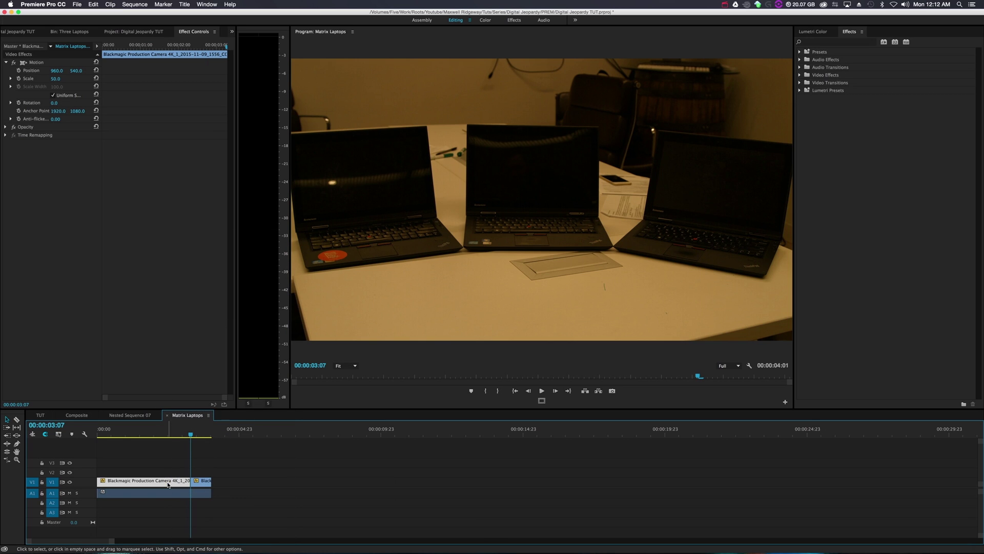
pyautogui.press('BackSpace')
pyautogui.press('BackSpace')
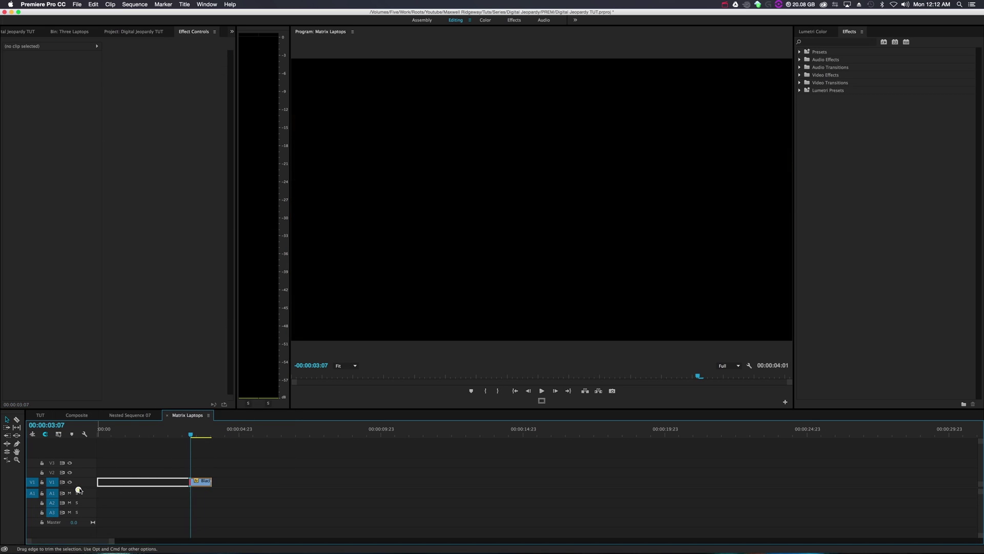
pyautogui.press('BackSpace')
# - Move the playhead to 00:00:10:00 and extend the freeze frame to end there
pyautogui.click(50, 425)
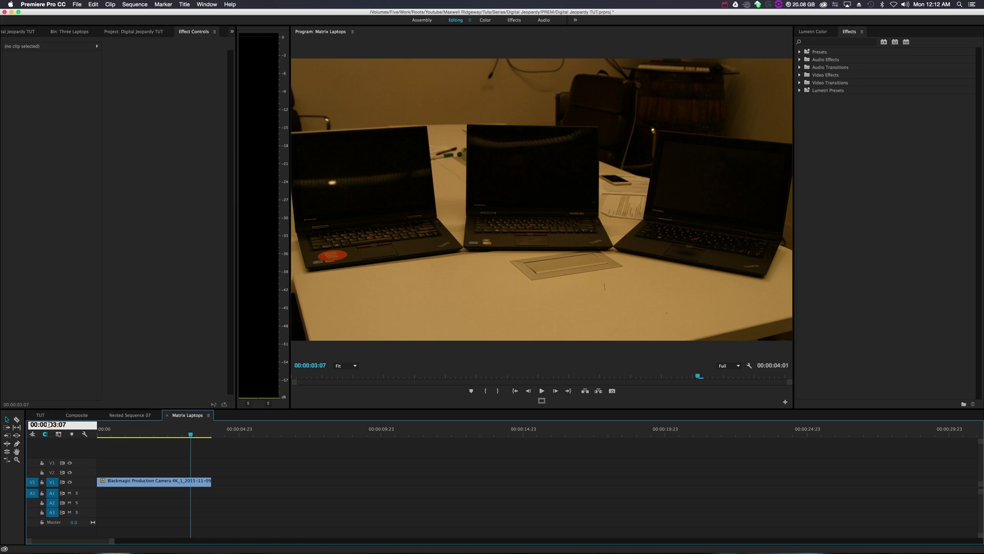
pyautogui.write('10:')
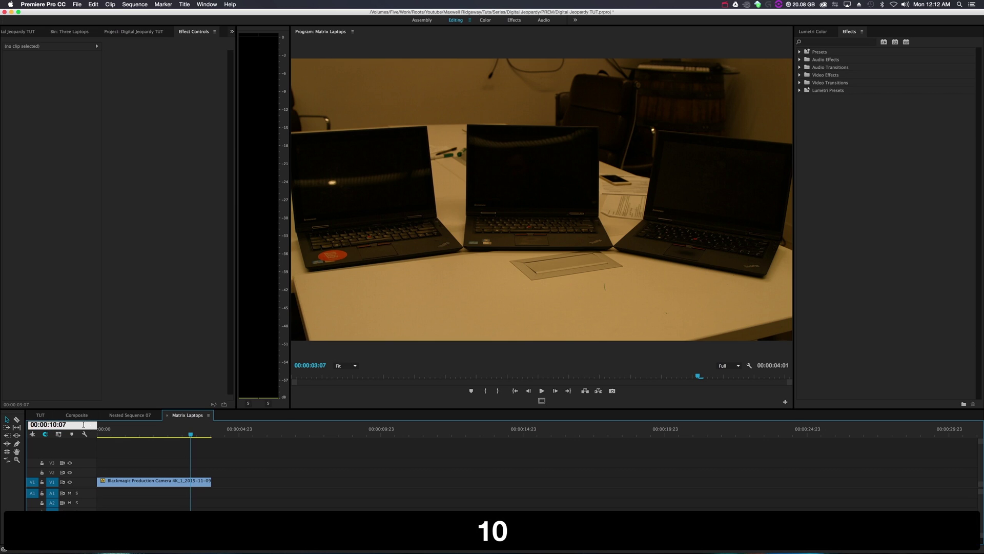
pyautogui.write('0')
pyautogui.press('Return')
pyautogui.moveTo(209, 485); pyautogui.dragTo(380, 487)
pyautogui.moveTo(384, 433); pyautogui.dragTo(229, 440)
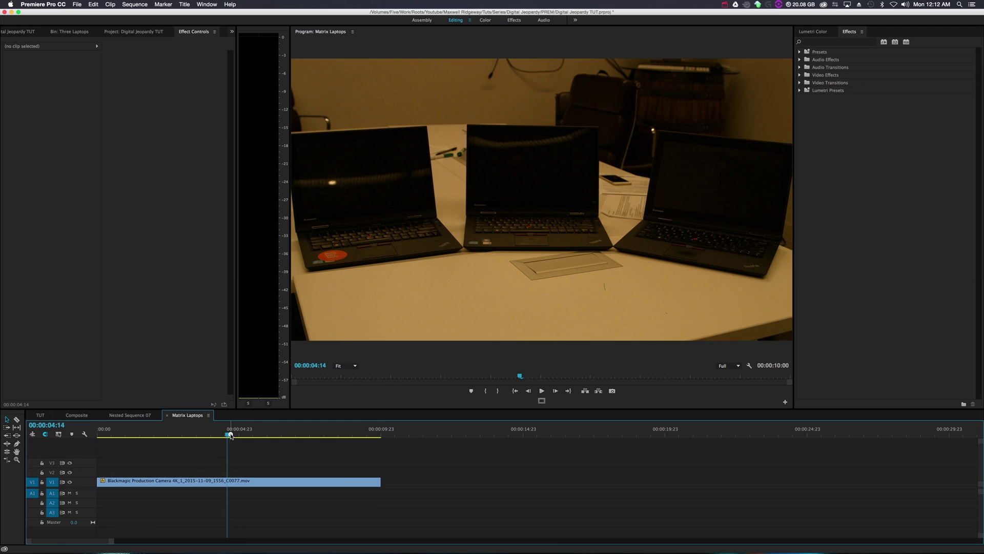
pyautogui.rightClick(237, 481)
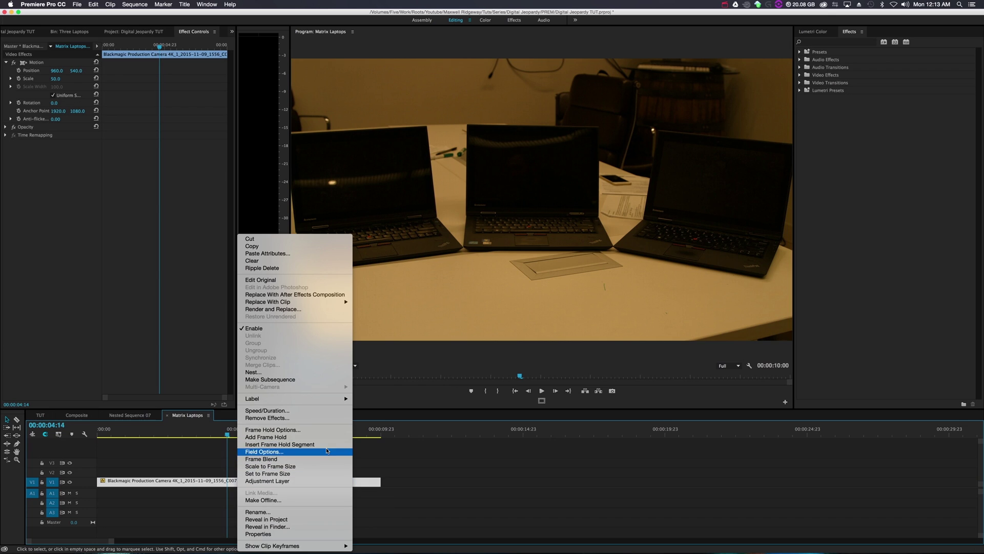
# - Send the clip to After Effects as a composition and save the project as Matrix_VFX.aep in the AE folder
pyautogui.click(273, 294)
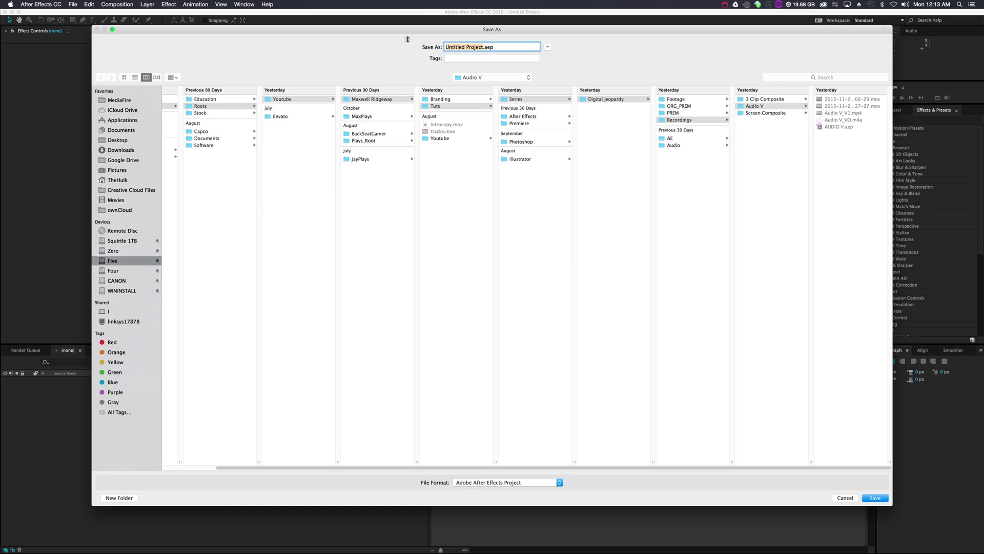
pyautogui.moveTo(401, 51); pyautogui.dragTo(395, 46)
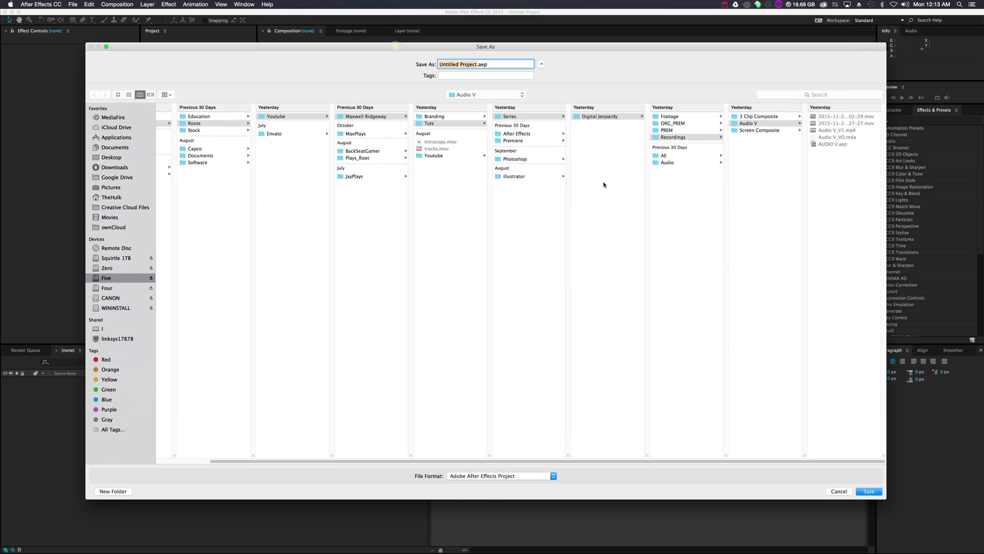
pyautogui.click(615, 118)
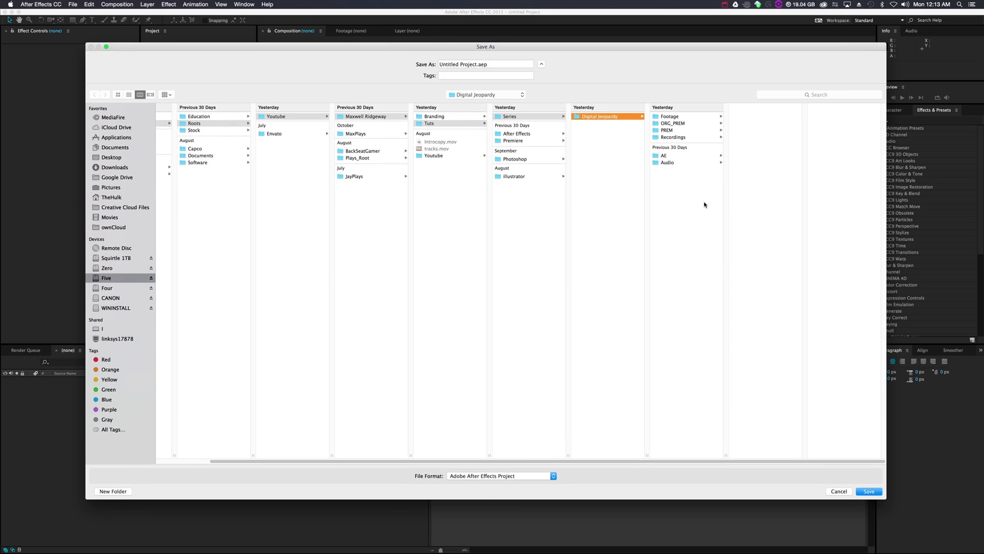
pyautogui.click(671, 155)
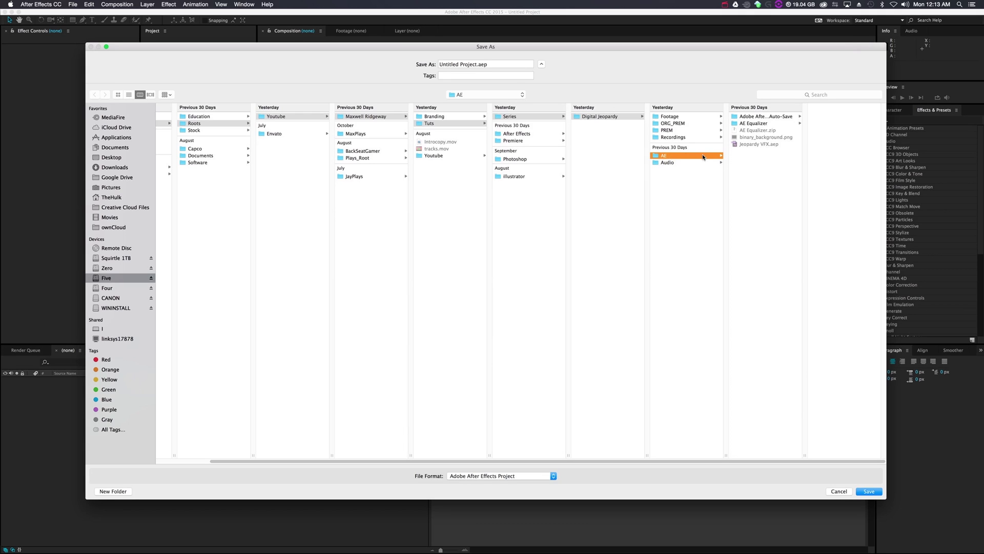
pyautogui.moveTo(477, 63); pyautogui.dragTo(428, 66)
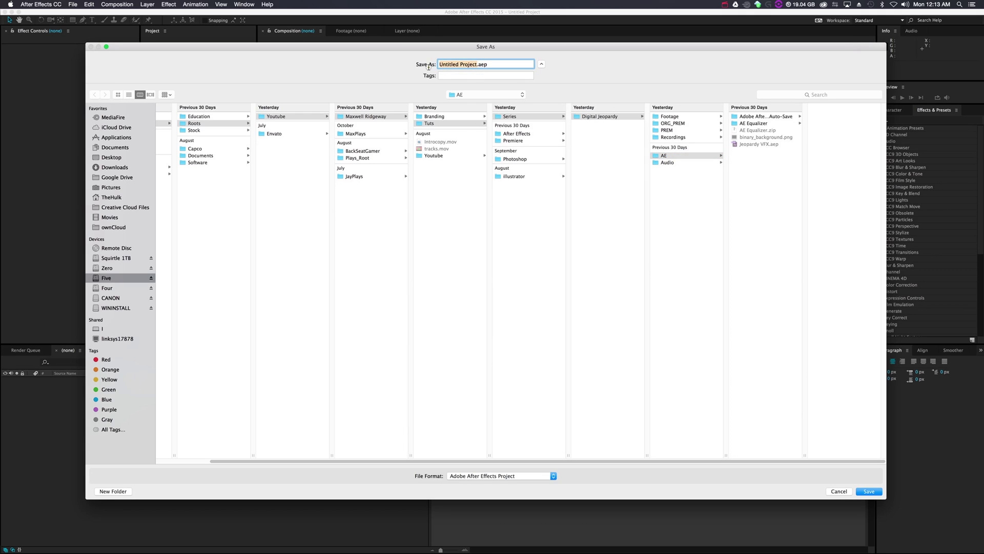
pyautogui.write('Matrix')
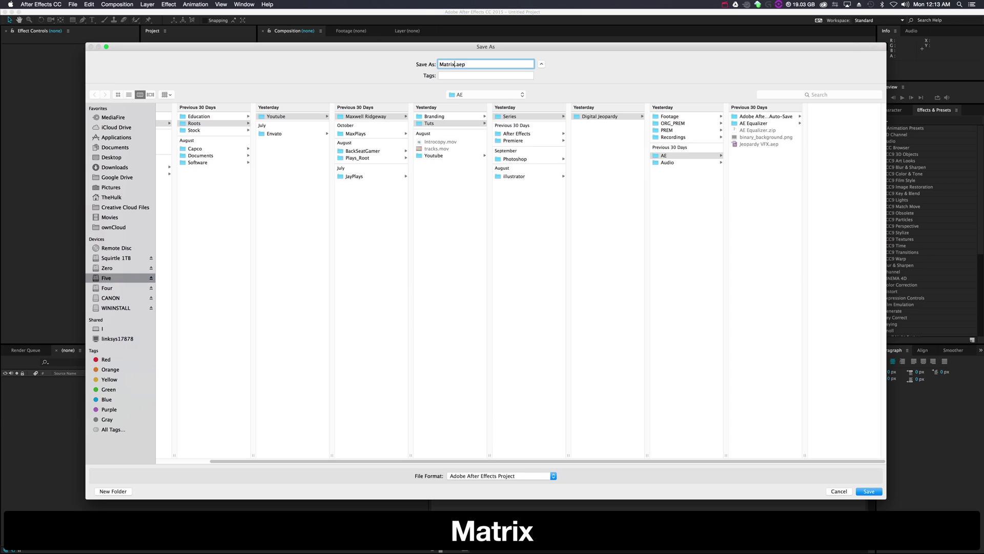
pyautogui.write('_VFX')
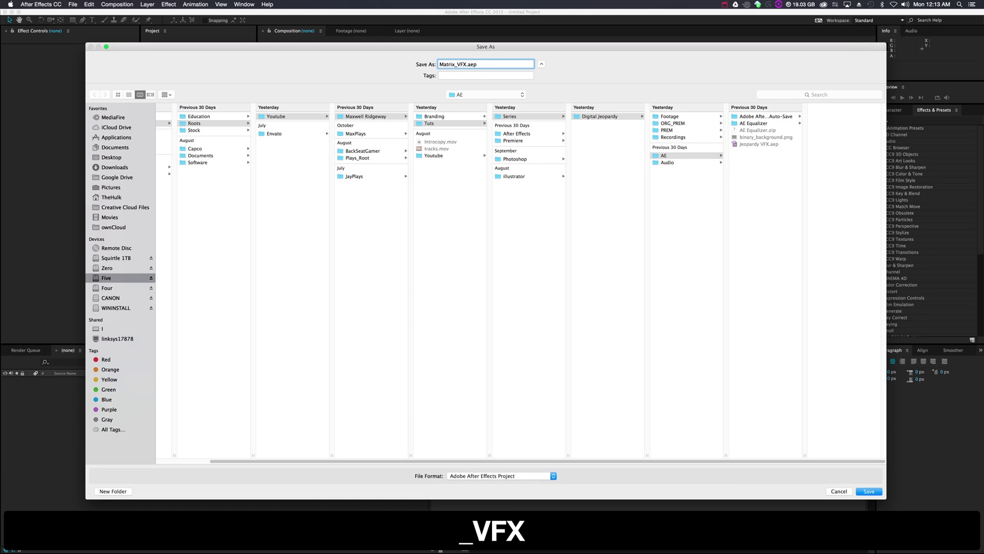
pyautogui.press('Return')
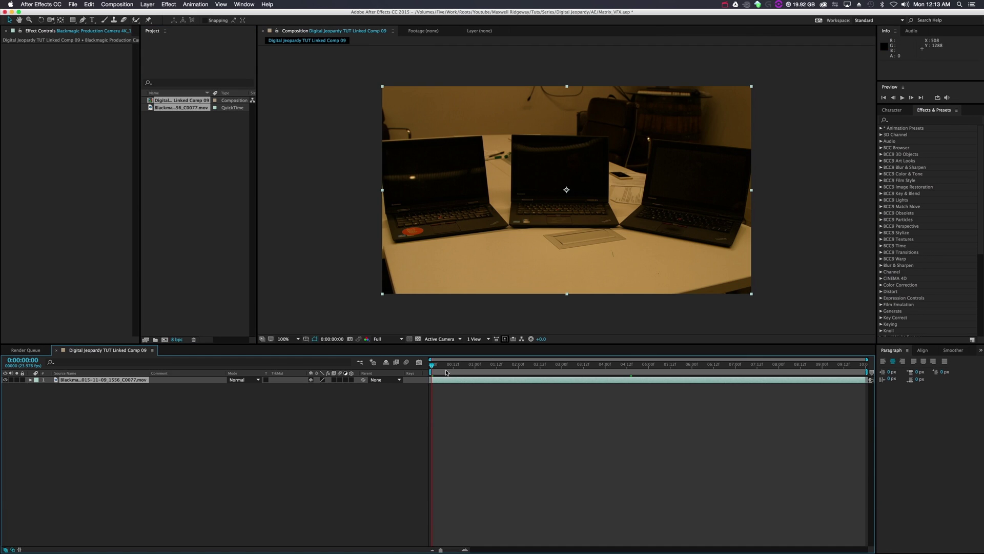
# - Freeze the laptop footage layer on a chosen frame using Time > Freeze Frame
pyautogui.moveTo(447, 365); pyautogui.dragTo(569, 375)
pyautogui.rightClick(459, 380)
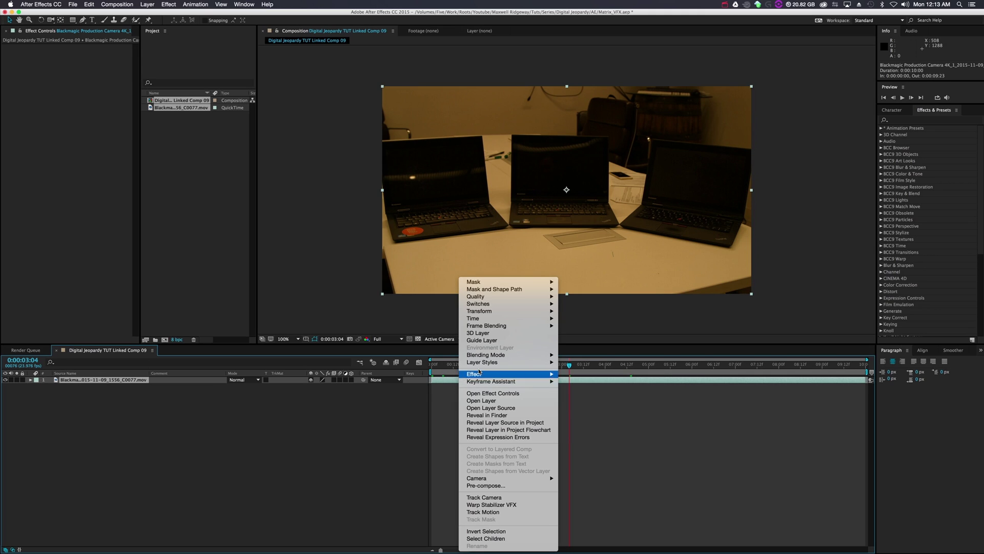
pyautogui.moveTo(487, 320)
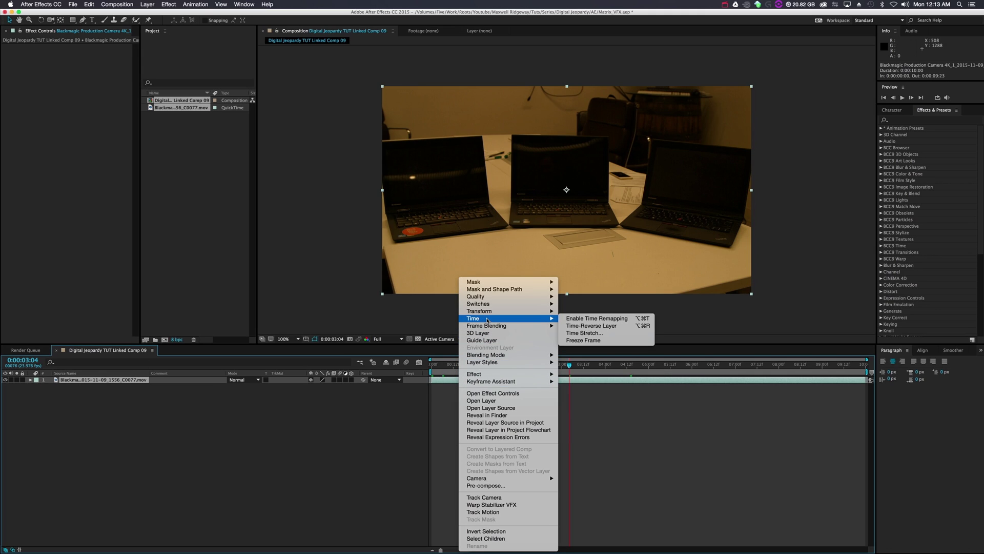
pyautogui.click(594, 340)
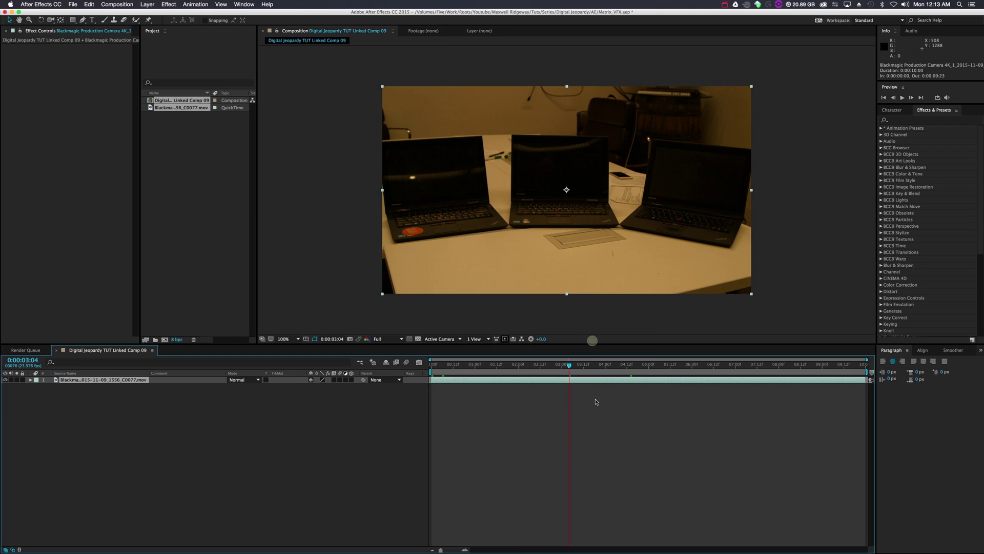
pyautogui.click(29, 380)
pyautogui.click(164, 439)
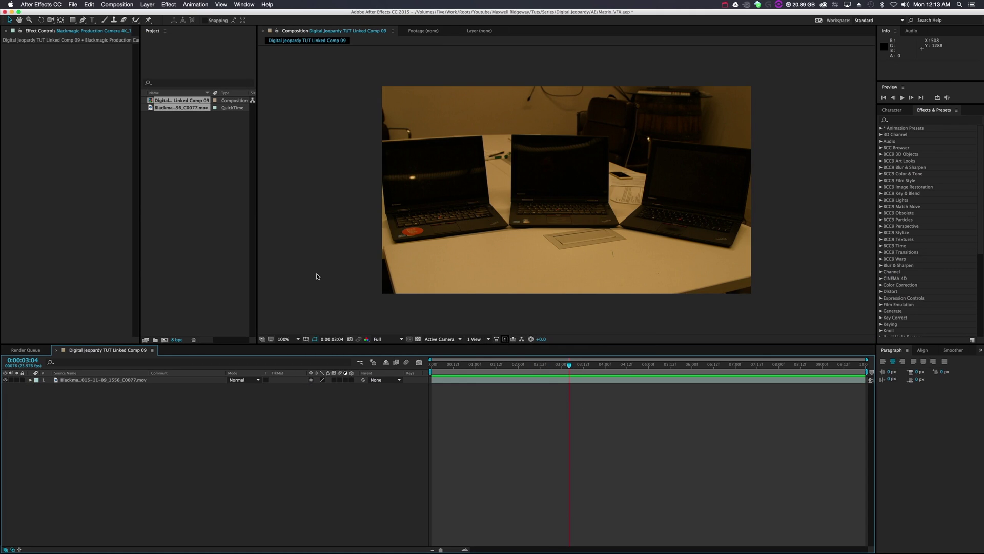
# - Create a project folder named 'Shot 1' and move the comp and footage into it
pyautogui.click(214, 284)
pyautogui.click(155, 340)
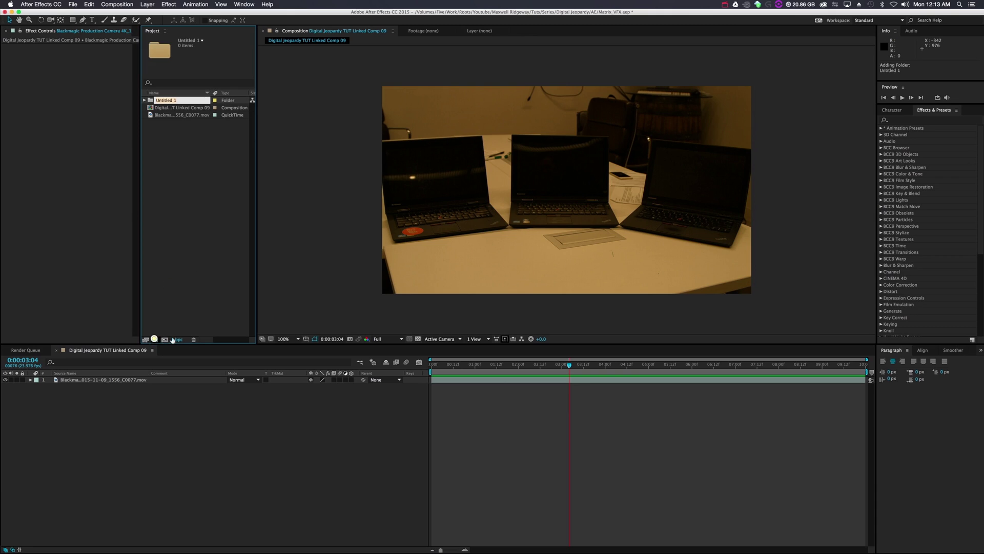
pyautogui.write('Shot 1')
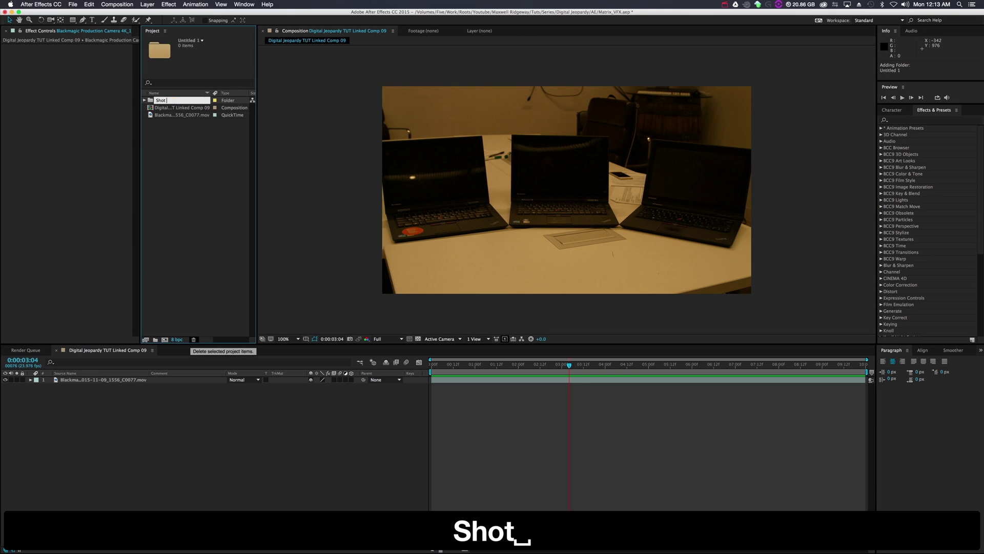
pyautogui.press('Return')
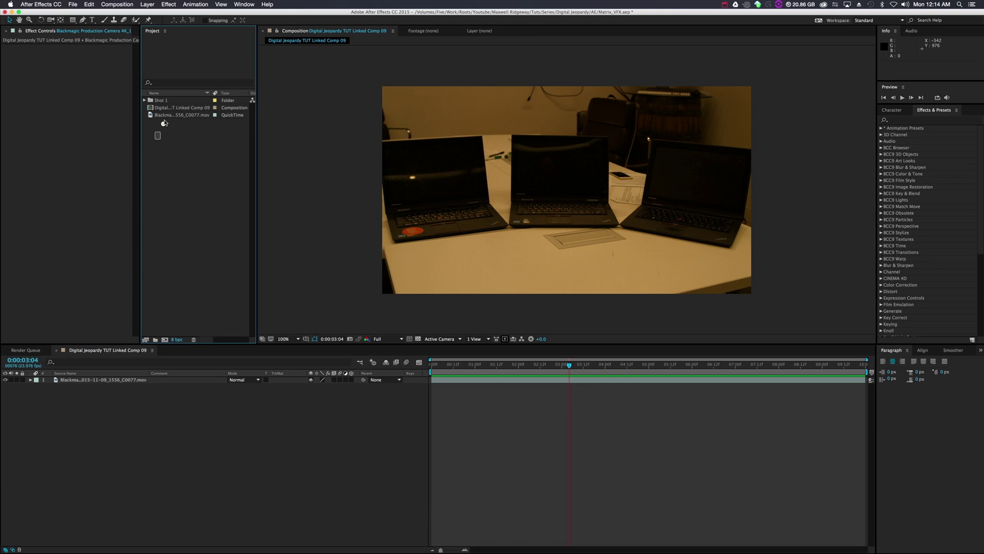
pyautogui.moveTo(156, 135); pyautogui.dragTo(163, 100)
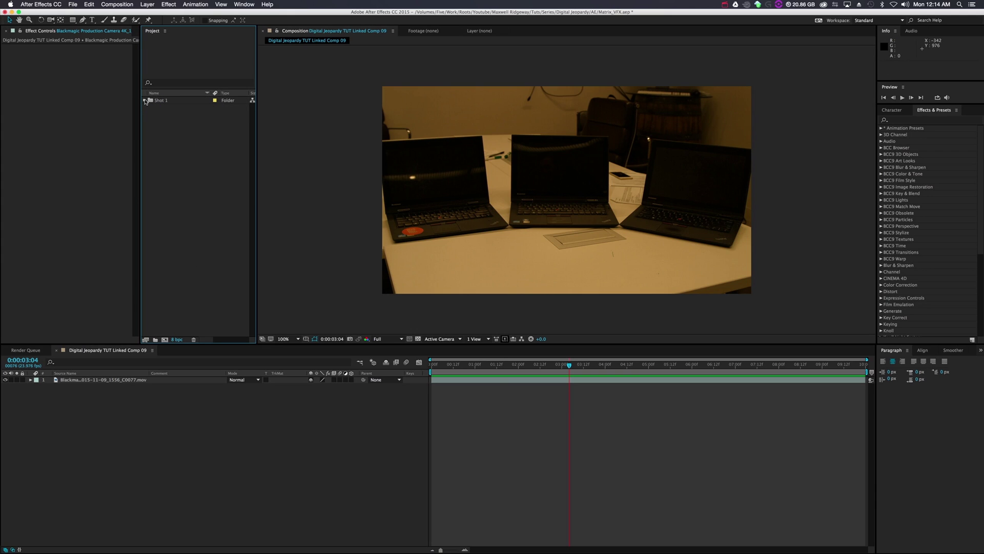
pyautogui.click(144, 100)
pyautogui.click(145, 100)
pyautogui.click(161, 100)
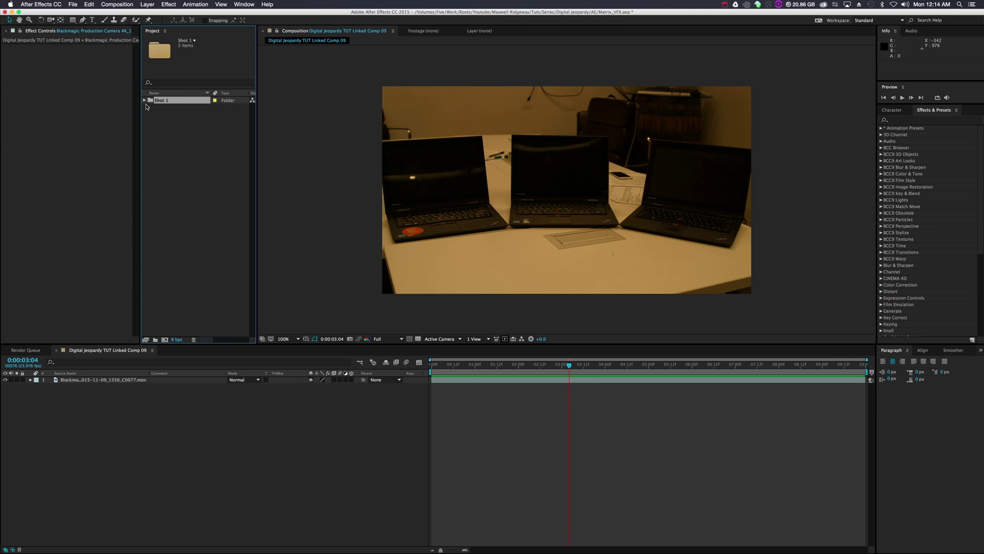
pyautogui.click(149, 111)
pyautogui.press('.')
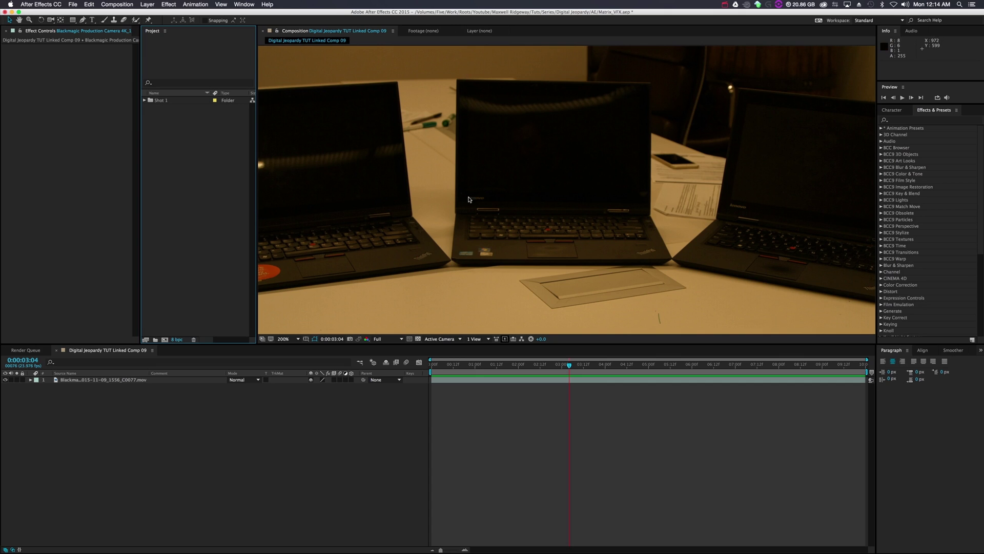
pyautogui.press(',')
# - Add a new 1920×1080 solid layer named 'Screen 1' to the laptop comp
pyautogui.click(341, 426)
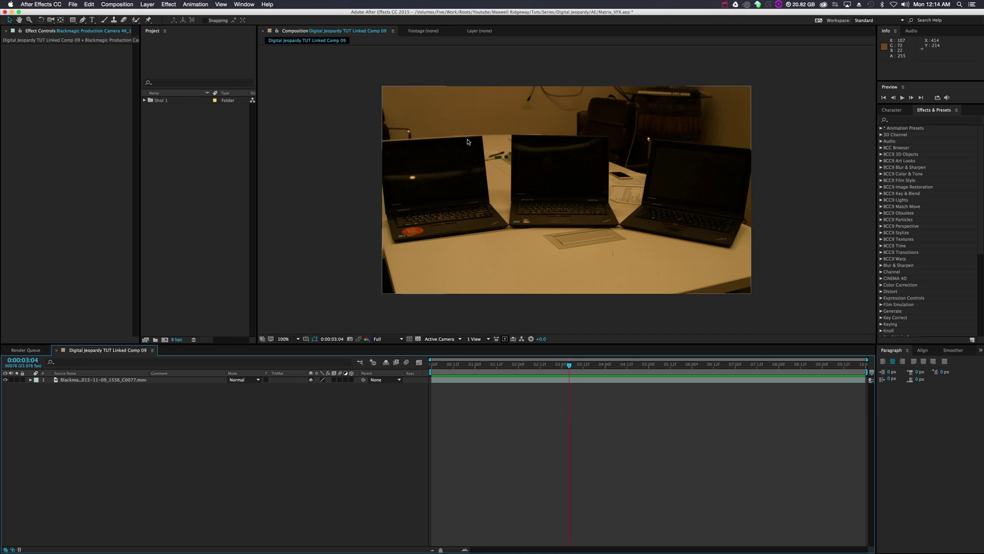
pyautogui.rightClick(179, 425)
pyautogui.moveTo(192, 429)
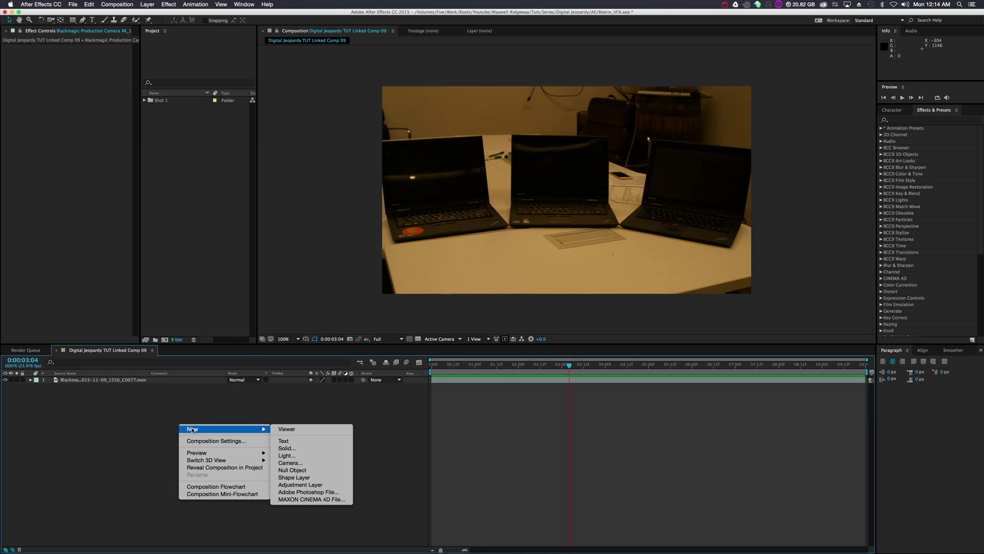
pyautogui.click(285, 447)
pyautogui.click(347, 132)
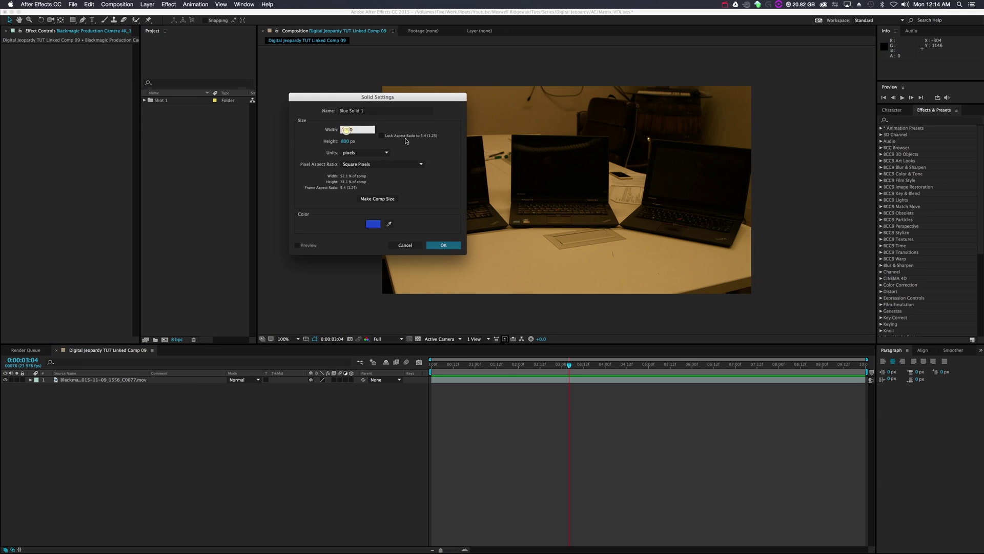
pyautogui.write('1920')
pyautogui.press('Tab')
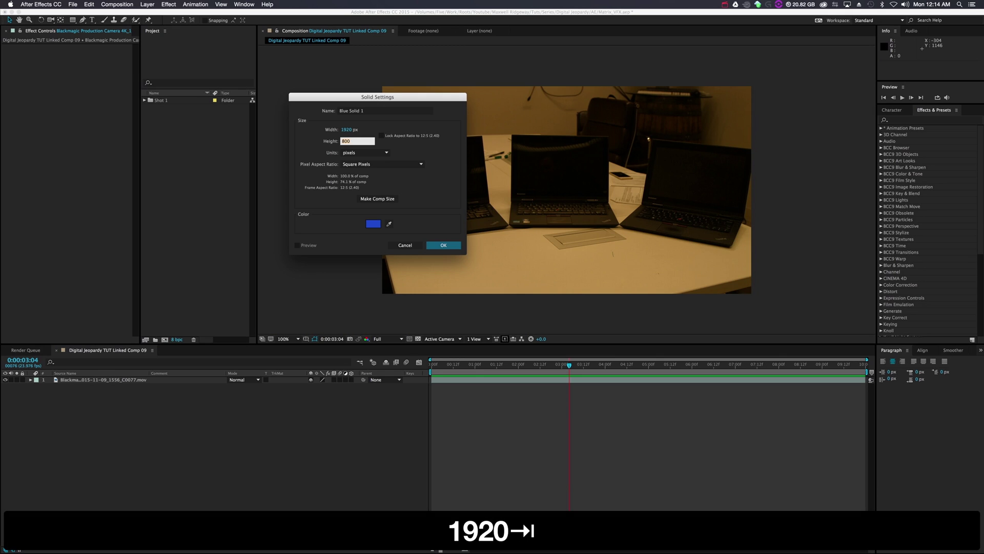
pyautogui.write('1080')
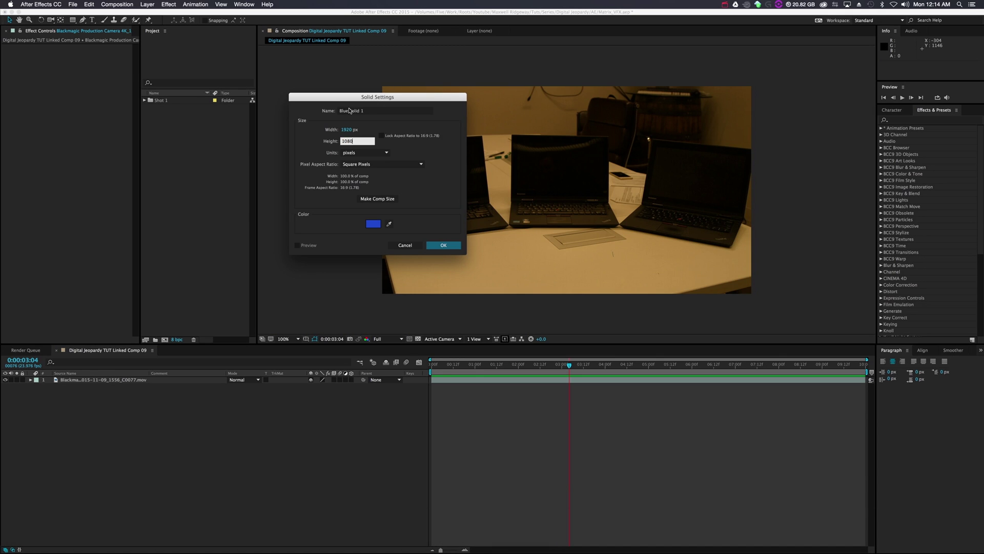
pyautogui.click(368, 112)
pyautogui.write('Screnn')
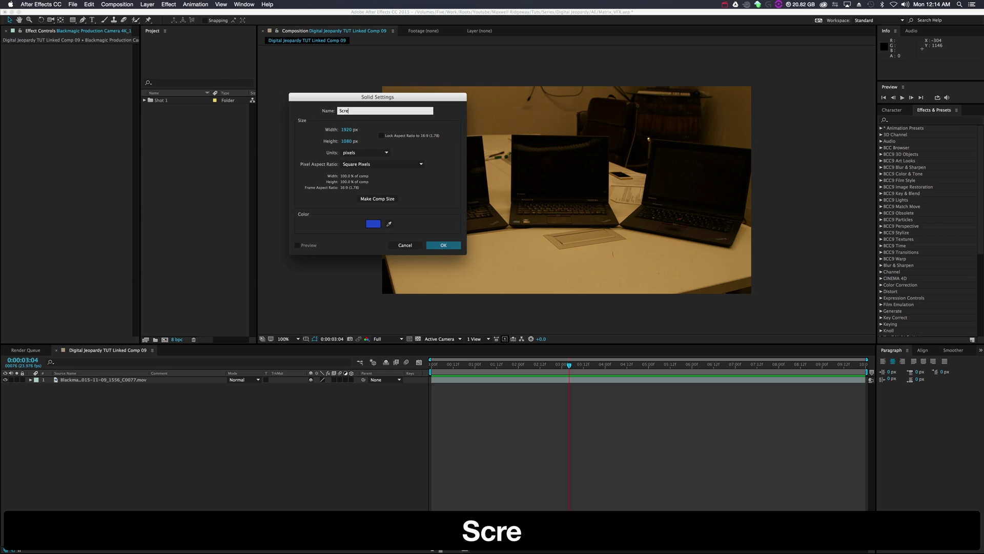
pyautogui.press('BackSpace')
pyautogui.press('BackSpace')
pyautogui.press('BackSpace')
pyautogui.write('en 1')
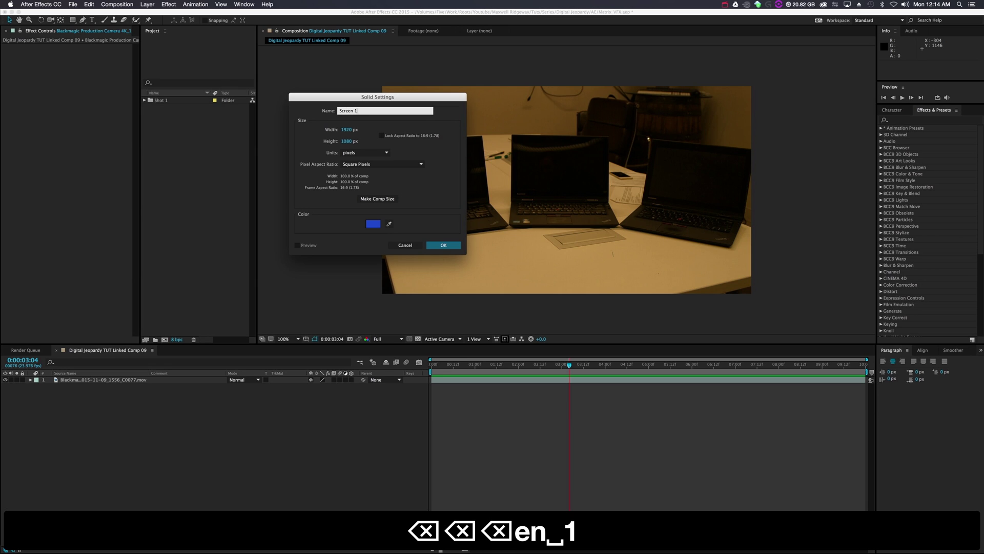
pyautogui.press('Return')
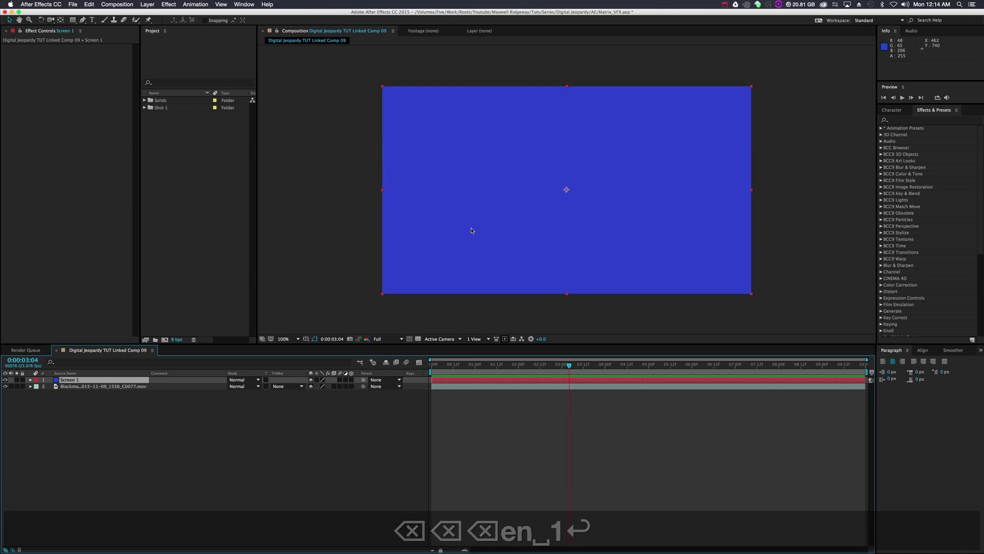
# - Scale the Screen 1 solid down to 35% and nudge it slightly right
pyautogui.press('s')
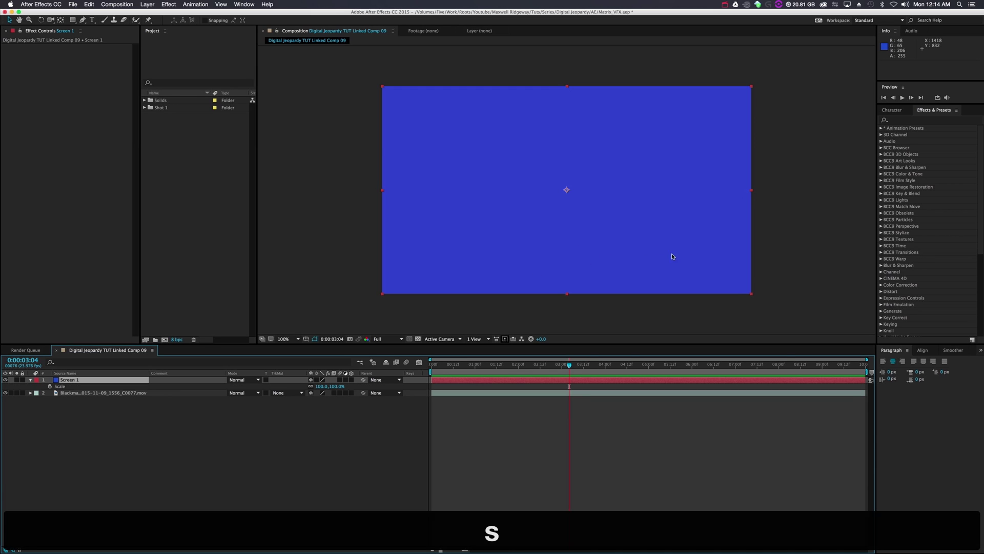
pyautogui.moveTo(330, 387); pyautogui.dragTo(314, 390)
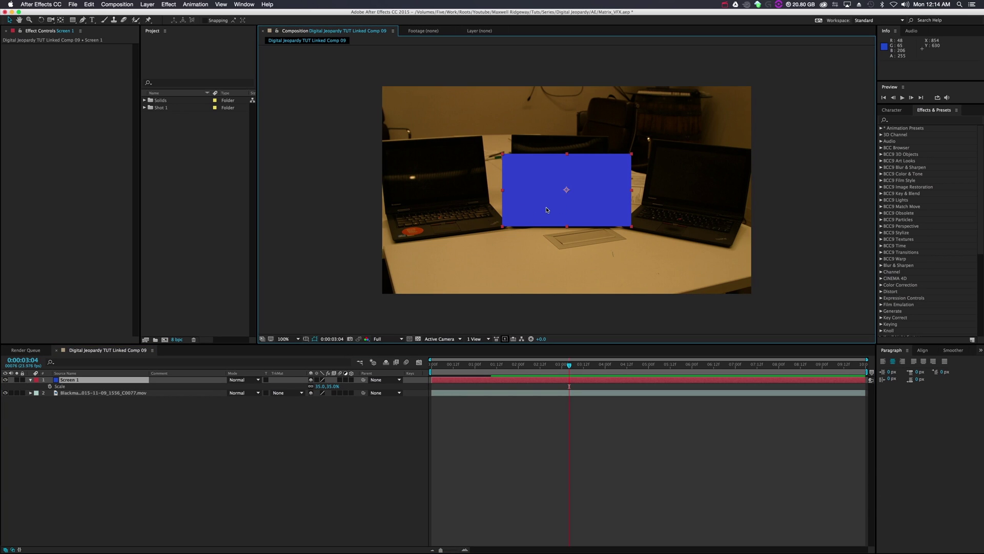
pyautogui.moveTo(547, 209); pyautogui.dragTo(548, 209)
# - Pre-compose the Screen 1 solid into a new comp named 'Screen 1'
pyautogui.click(631, 385)
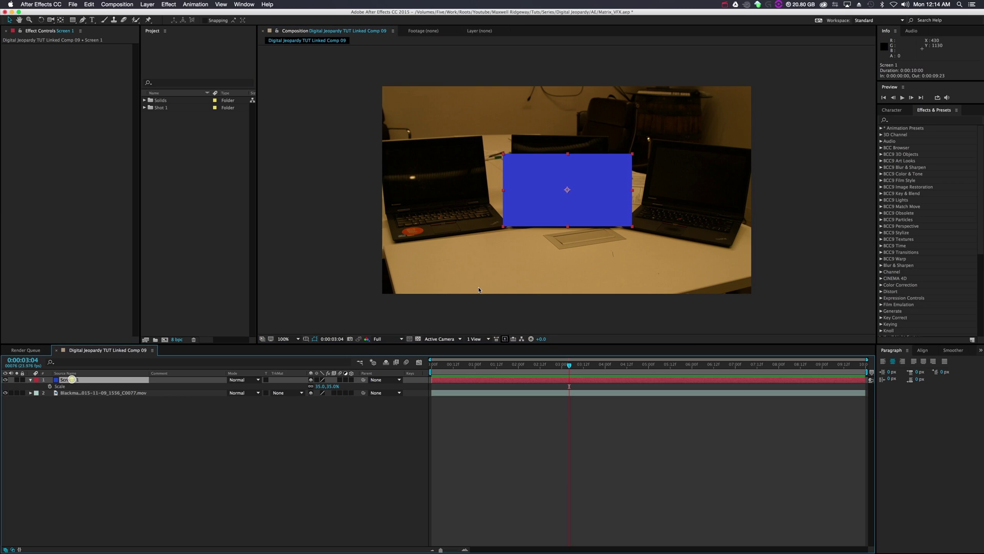
pyautogui.rightClick(72, 380)
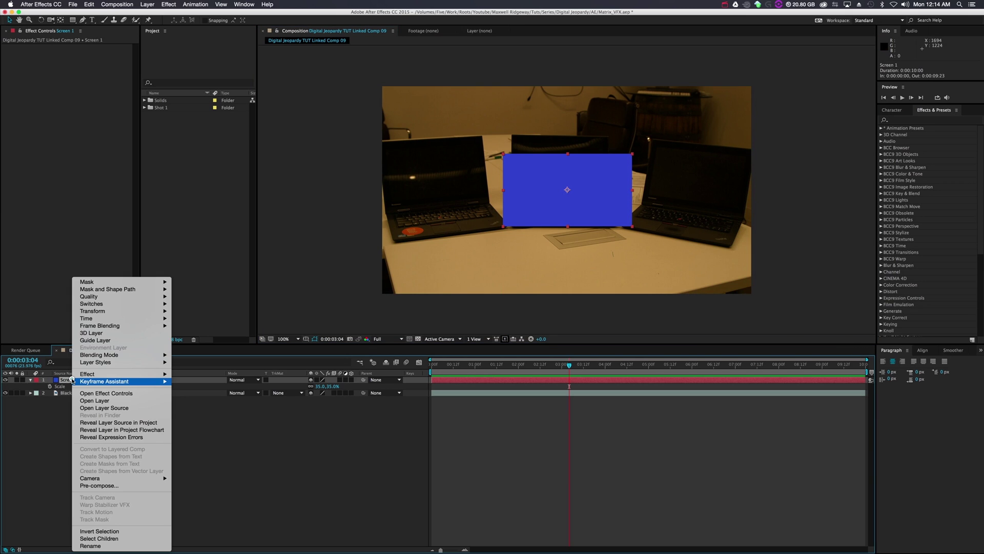
pyautogui.click(114, 485)
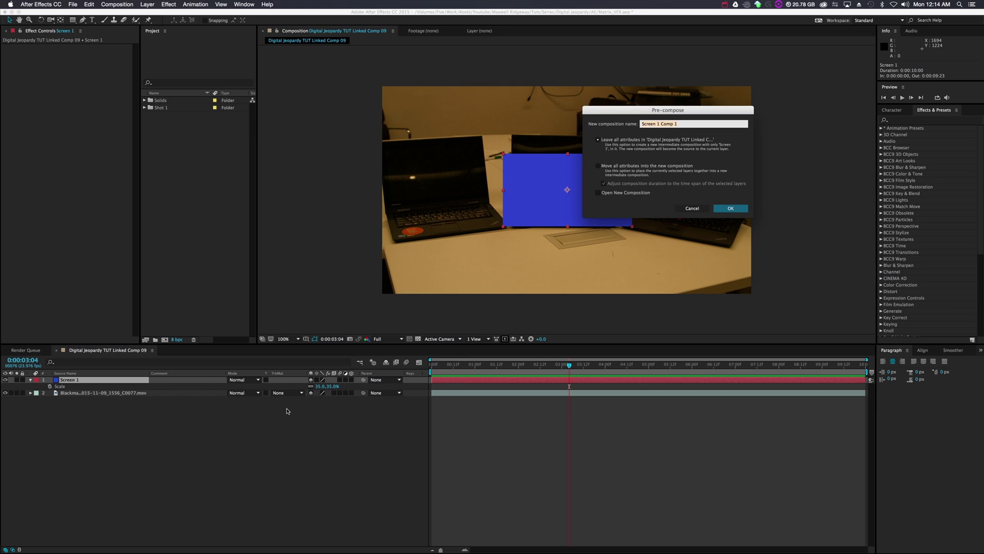
pyautogui.write('Screen ')
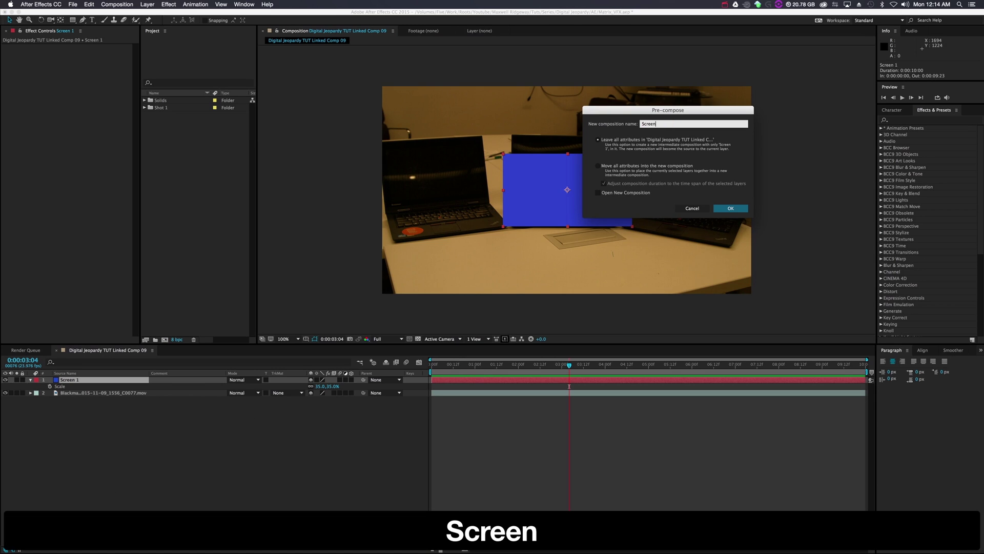
pyautogui.write('1')
pyautogui.press('Return')
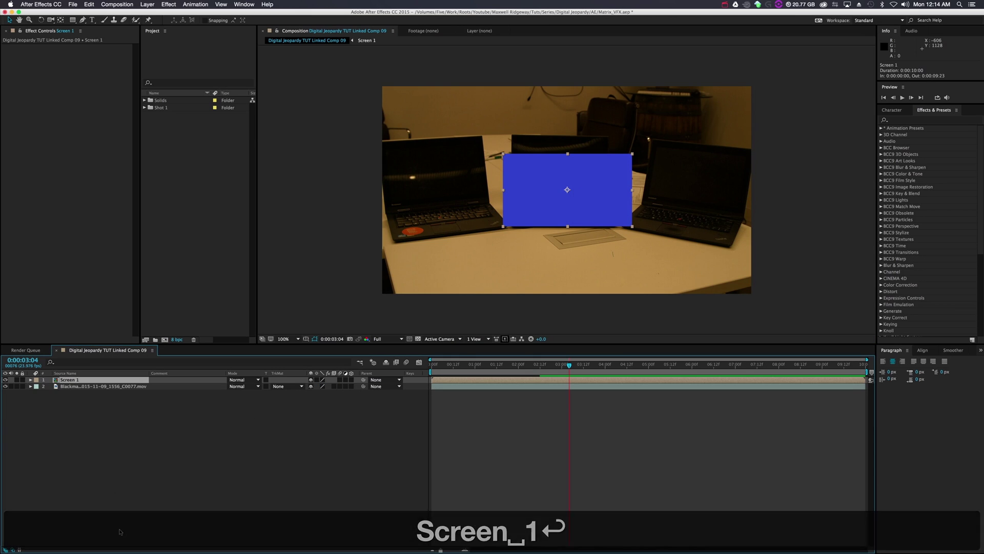
pyautogui.click(111, 493)
# - Apply the Corner Pin effect to the Screen 1 precomp layer
pyautogui.click(68, 379)
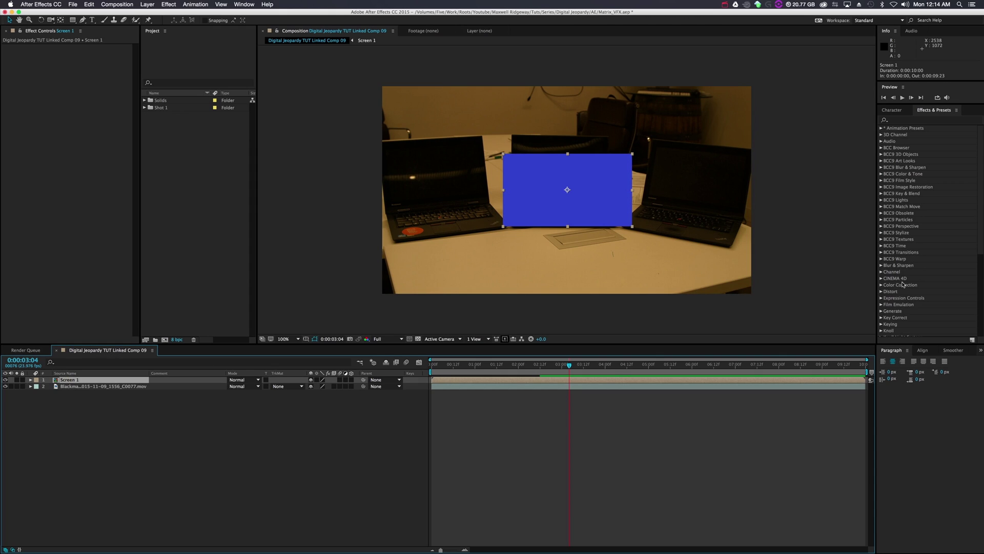
pyautogui.click(915, 120)
pyautogui.write('Corn')
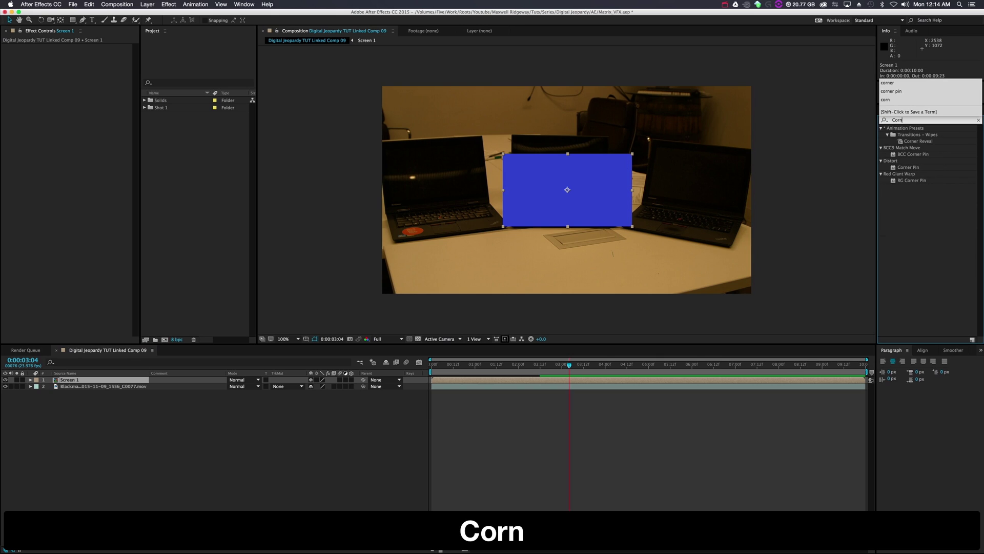
pyautogui.moveTo(908, 168); pyautogui.dragTo(569, 195)
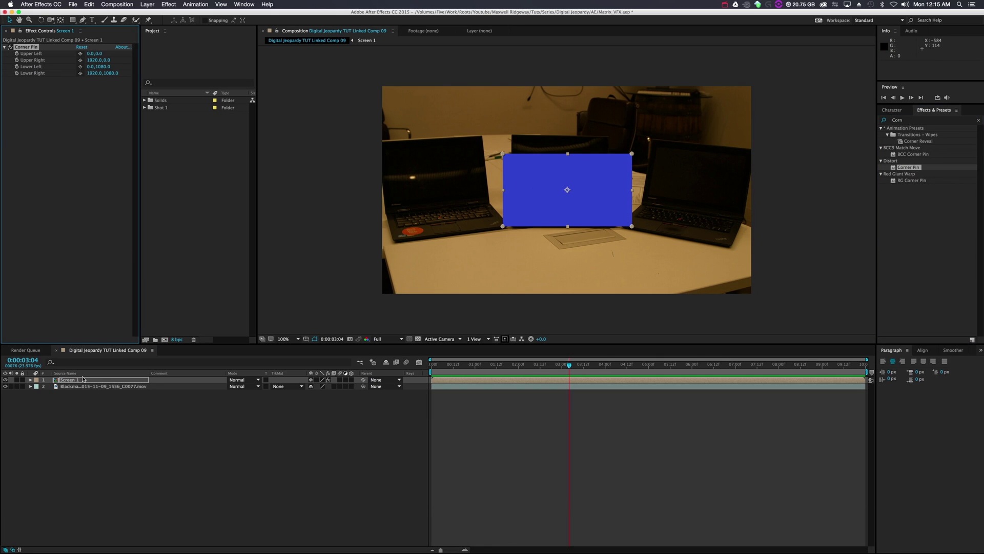
pyautogui.click(66, 373)
# - Move Screen 1 over the left laptop and set its blending mode to Classic Difference
pyautogui.moveTo(564, 207); pyautogui.dragTo(431, 190)
pyautogui.press('.')
pyautogui.press('.')
pyautogui.press('h')
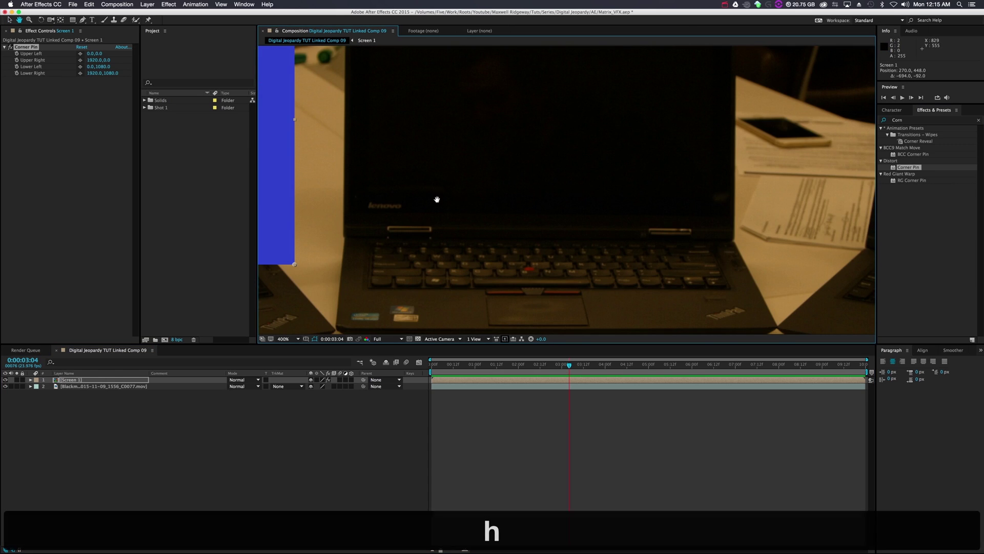
pyautogui.moveTo(277, 205); pyautogui.dragTo(708, 244)
pyautogui.press(',')
pyautogui.press('v')
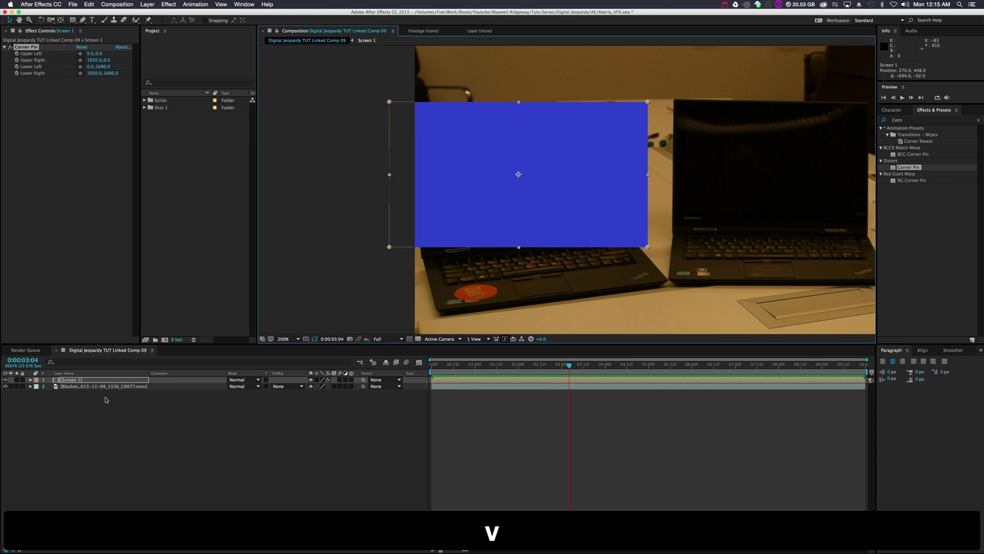
pyautogui.click(89, 379)
pyautogui.click(245, 383)
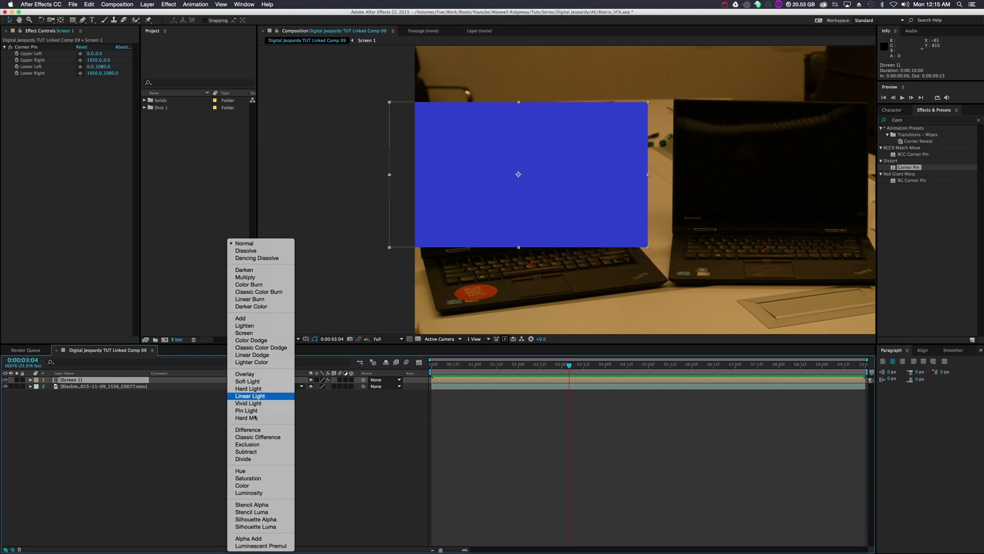
pyautogui.click(258, 435)
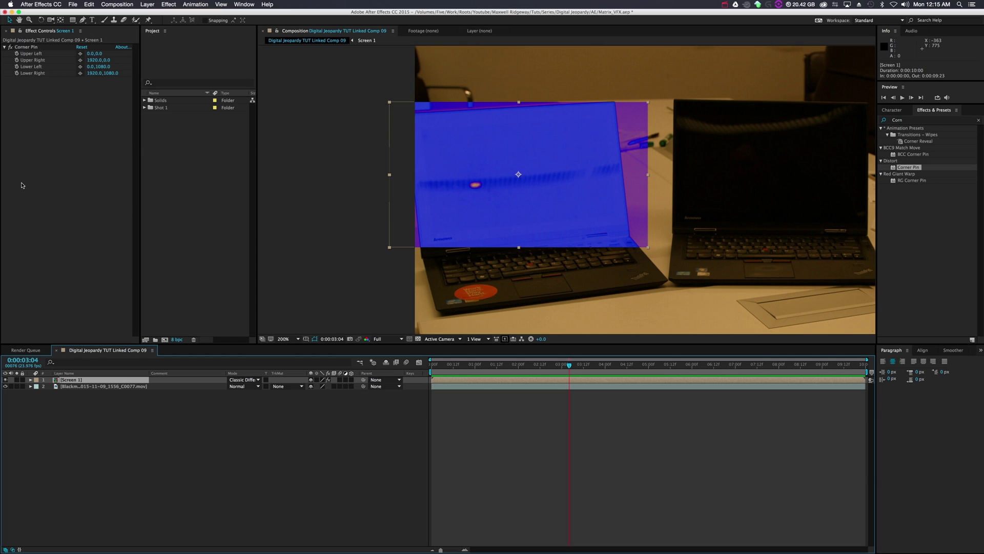
# - Drag Screen 1's upper-right, lower-right, upper-left and lower-left Corner Pin points onto the left laptop display's corners
pyautogui.click(28, 47)
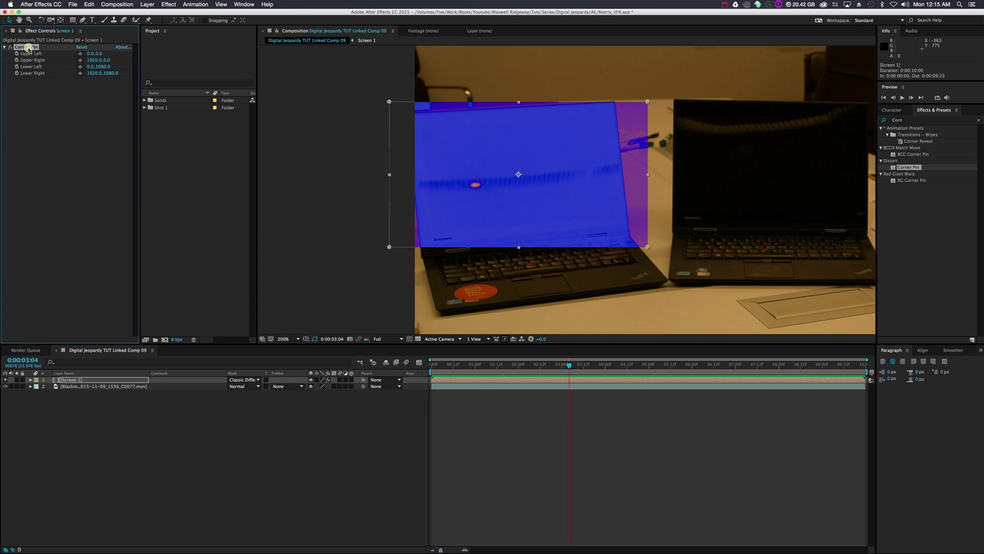
pyautogui.moveTo(647, 102); pyautogui.dragTo(610, 107)
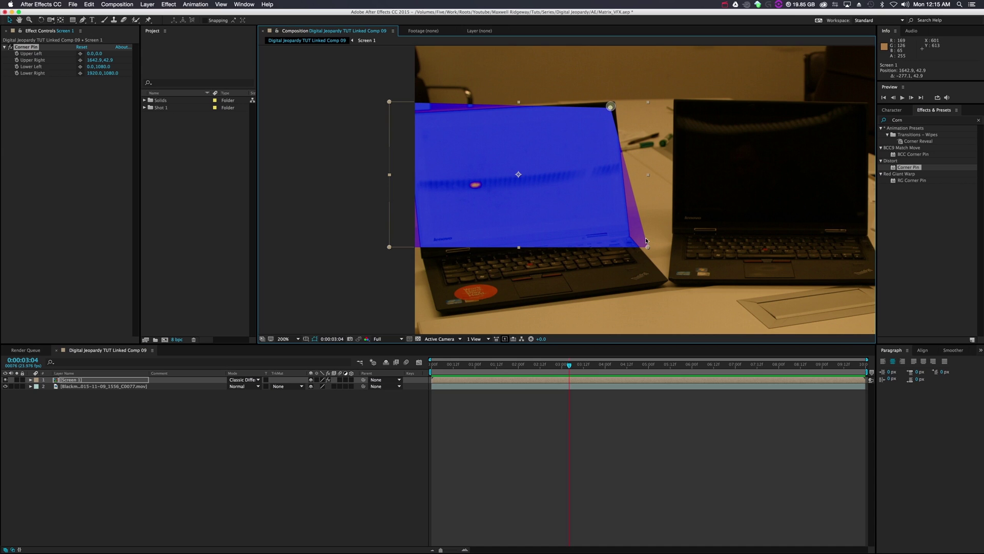
pyautogui.moveTo(647, 249); pyautogui.dragTo(622, 223)
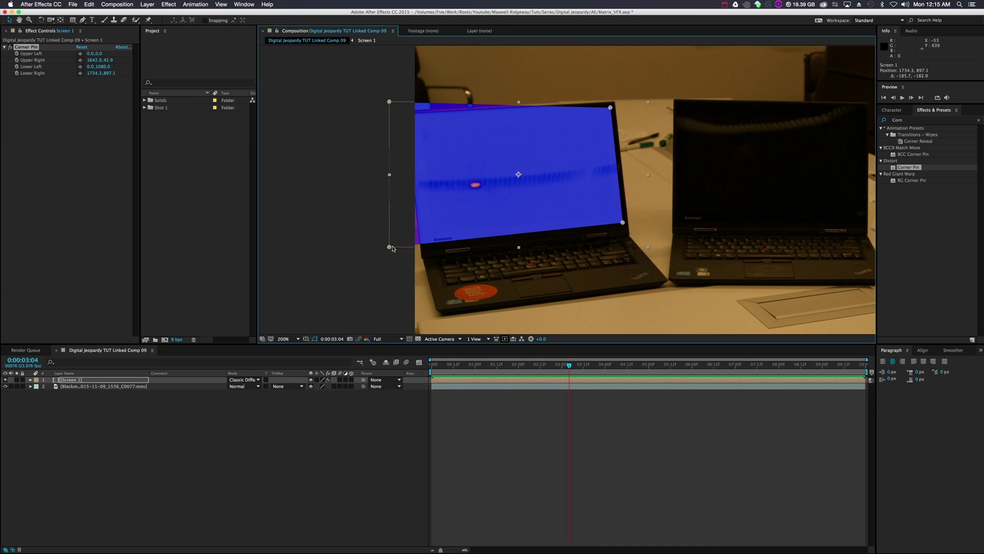
pyautogui.moveTo(391, 247); pyautogui.dragTo(429, 244)
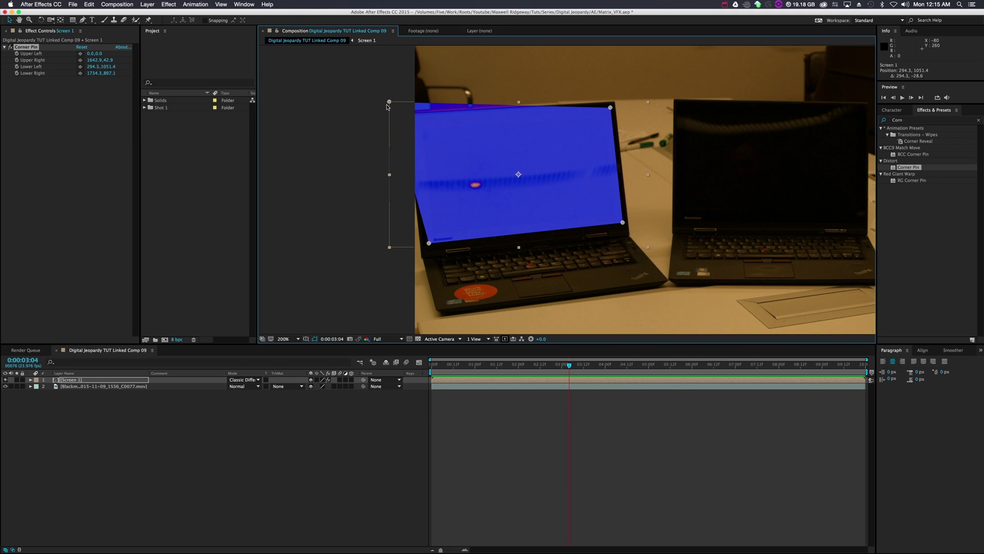
pyautogui.moveTo(390, 102); pyautogui.dragTo(410, 119)
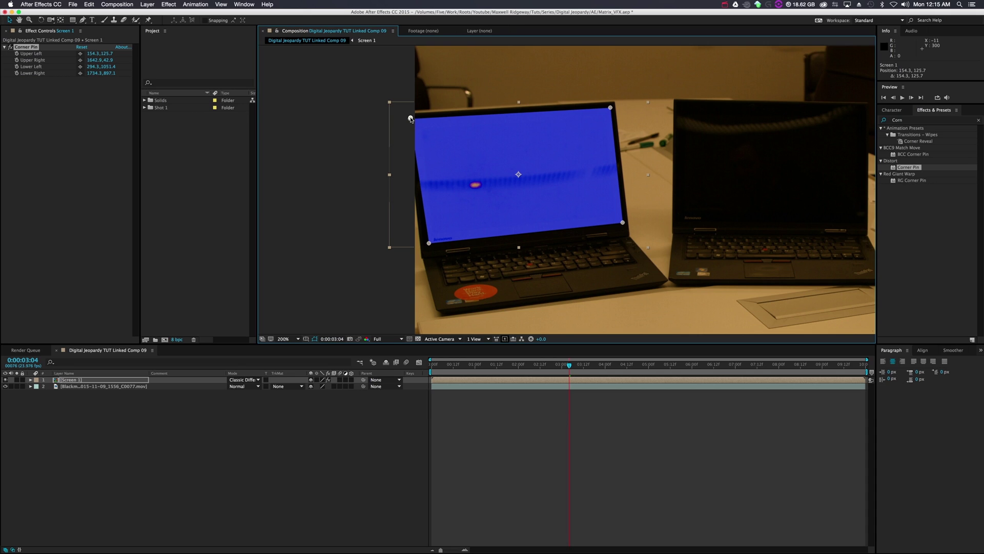
pyautogui.moveTo(412, 119); pyautogui.dragTo(409, 121)
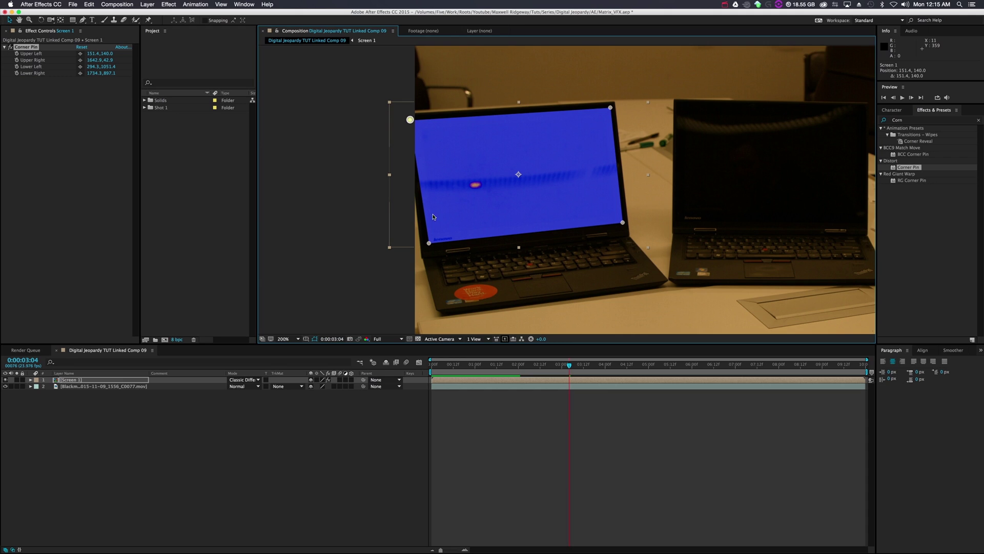
pyautogui.moveTo(429, 245); pyautogui.dragTo(424, 241)
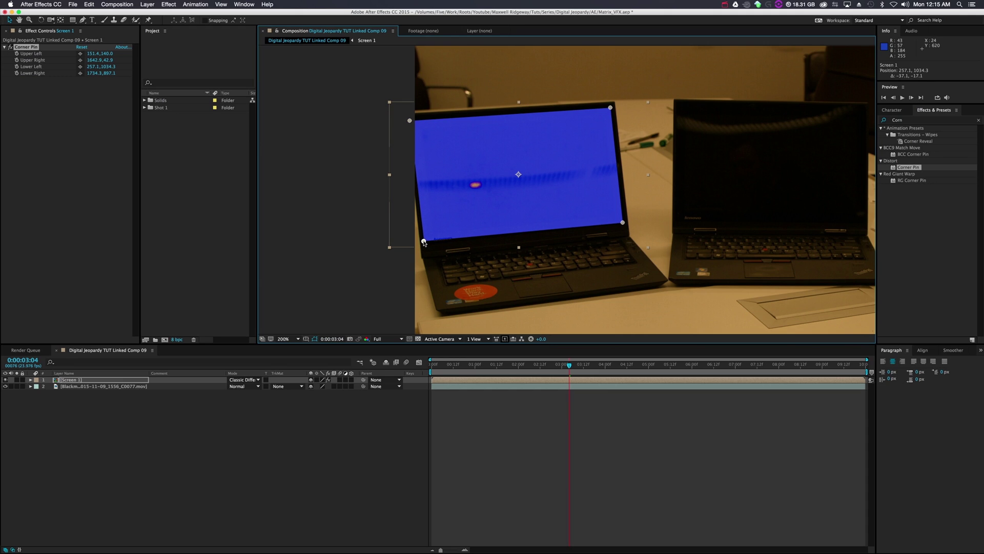
pyautogui.click(351, 268)
# - Zoom in on the left laptop and move Screen 1's lower-left corner pin down to the screen edge
pyautogui.press(',')
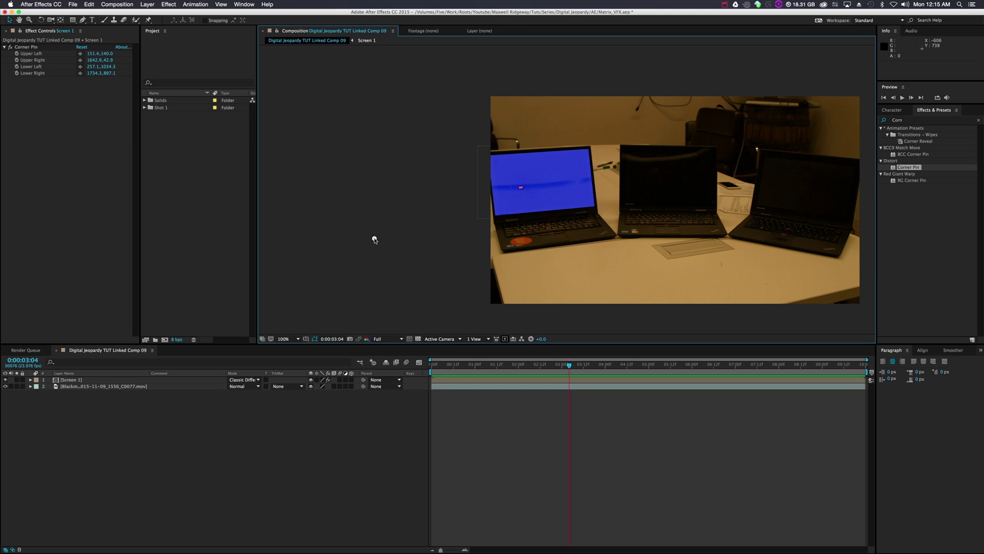
pyautogui.press('.')
pyautogui.press('.')
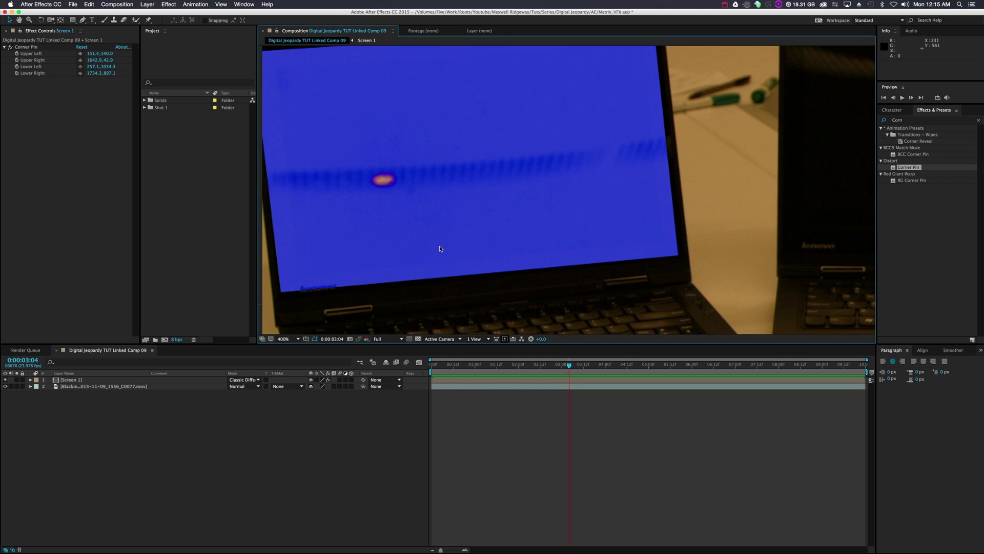
pyautogui.press(',')
pyautogui.click(453, 222)
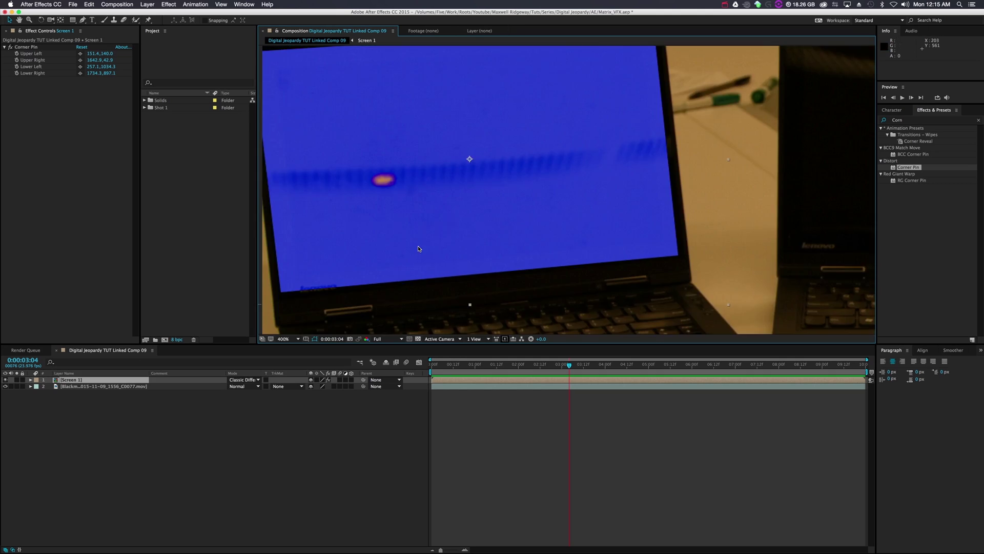
pyautogui.press('.')
pyautogui.click(31, 46)
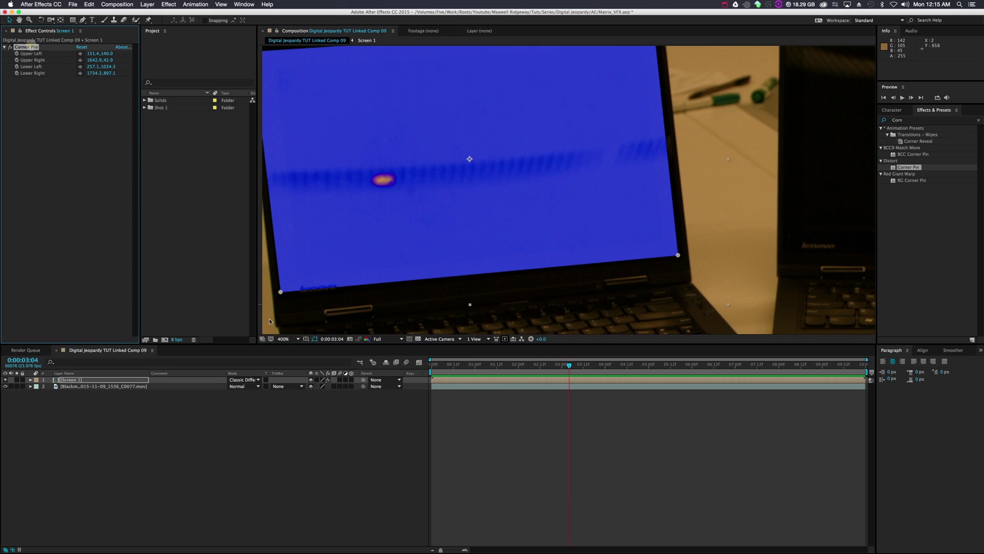
pyautogui.moveTo(280, 293); pyautogui.dragTo(279, 300)
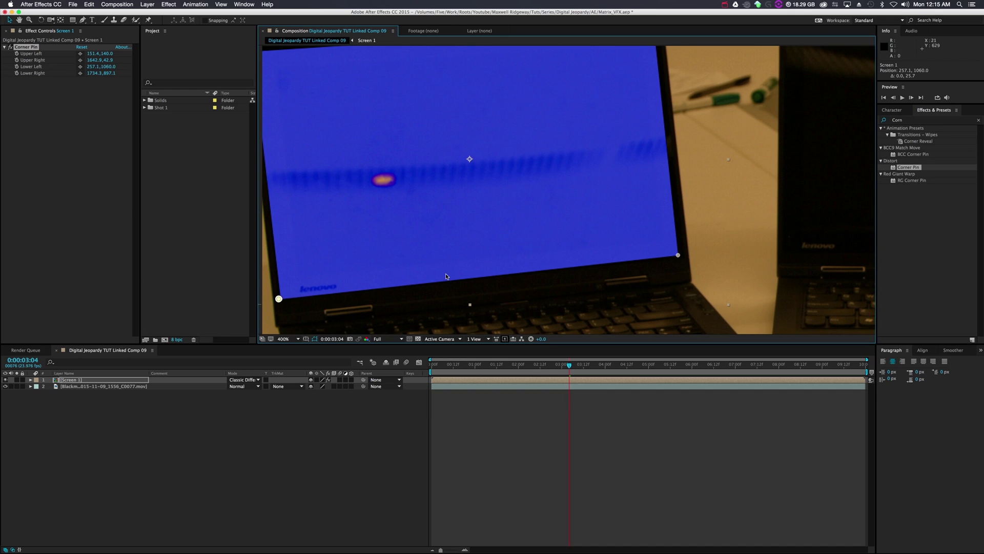
pyautogui.press(',')
pyautogui.click(321, 249)
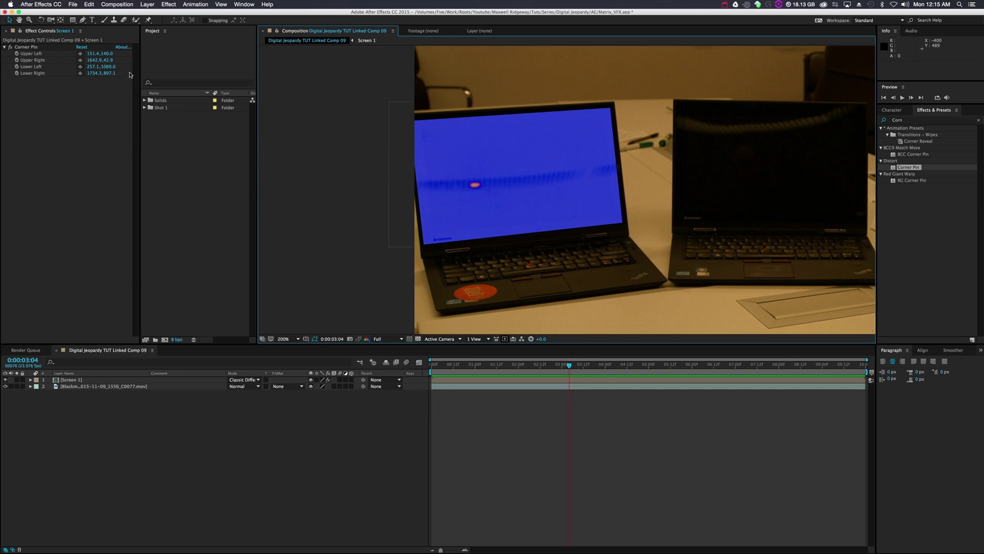
# - Nudge the lower-right, upper-right and upper-left pins, leaving upper-left at 148.6,128.6 and lower-right at 1740.0,884.3
pyautogui.click(32, 47)
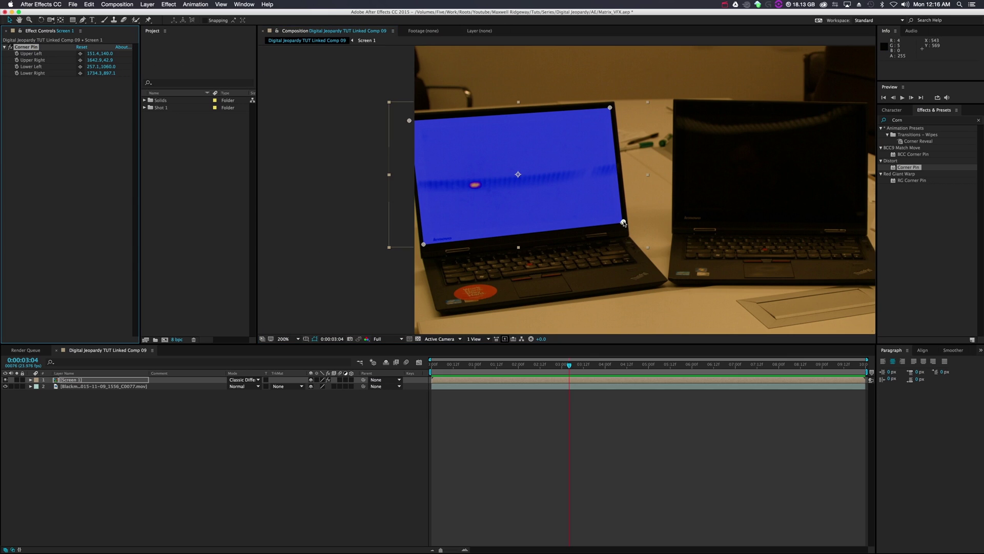
pyautogui.moveTo(624, 222); pyautogui.dragTo(625, 222)
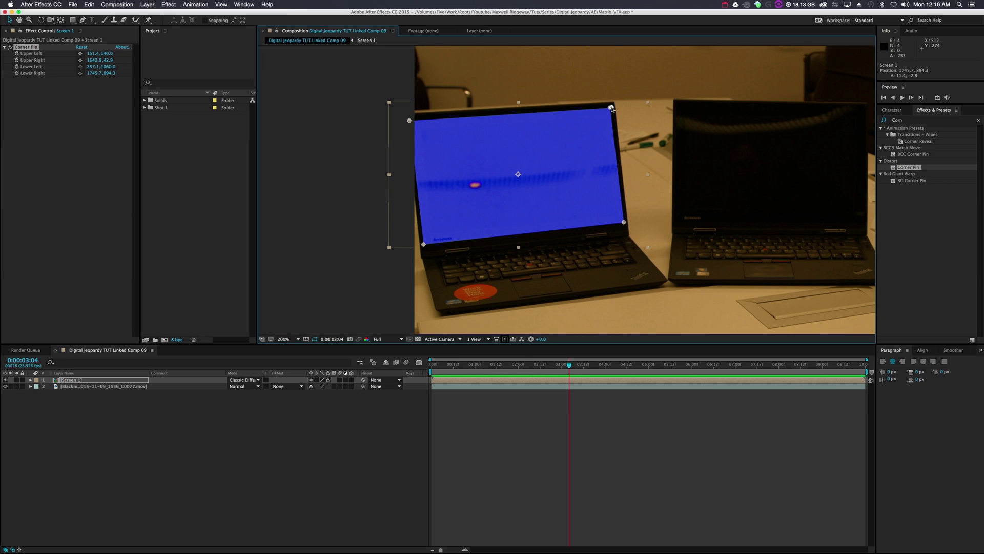
pyautogui.moveTo(611, 108); pyautogui.dragTo(612, 106)
pyautogui.moveTo(624, 223); pyautogui.dragTo(624, 223)
pyautogui.moveTo(408, 119); pyautogui.dragTo(408, 117)
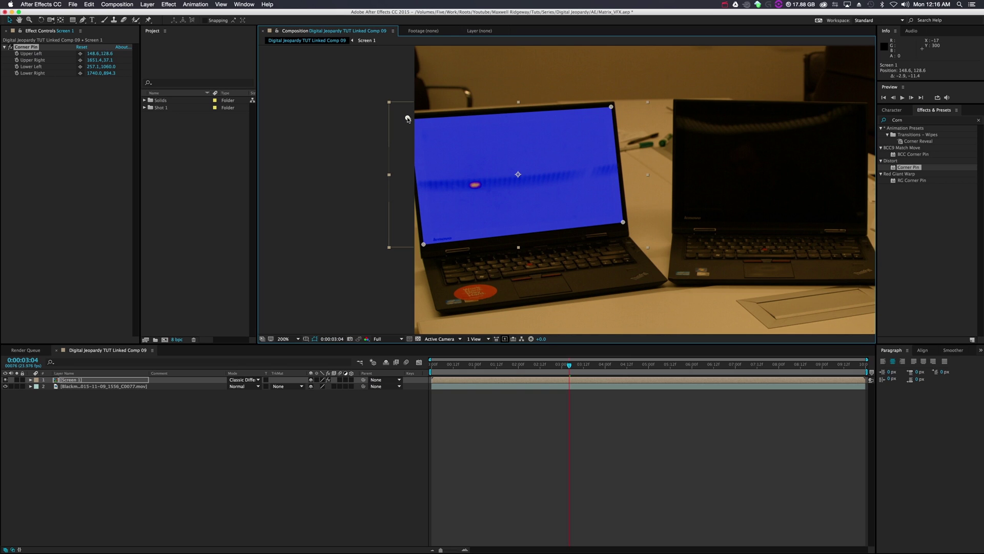
pyautogui.click(359, 124)
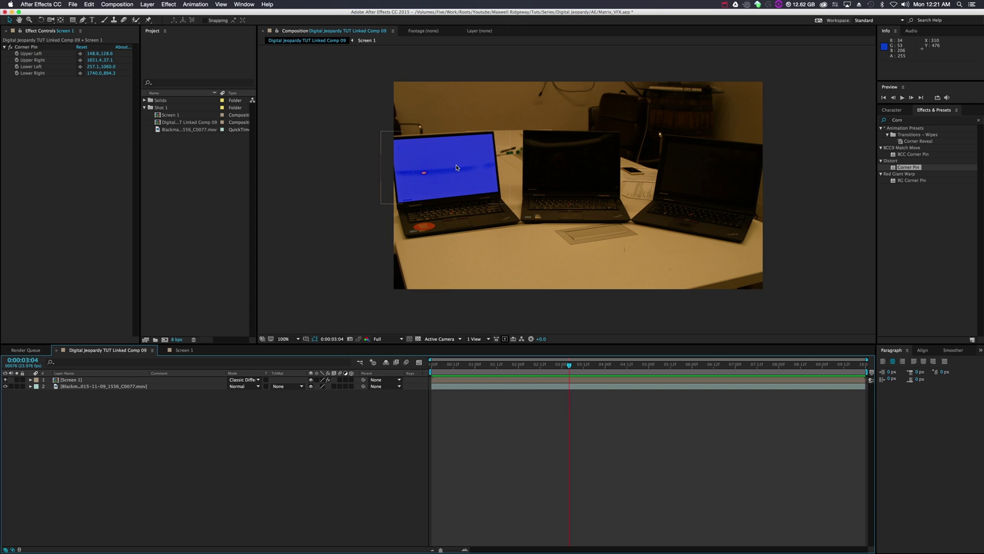
# - Duplicate the Screen 1 comp as Screen 2, file it in Shot 1, and add it above Screen 1
pyautogui.click(96, 380)
pyautogui.click(168, 115)
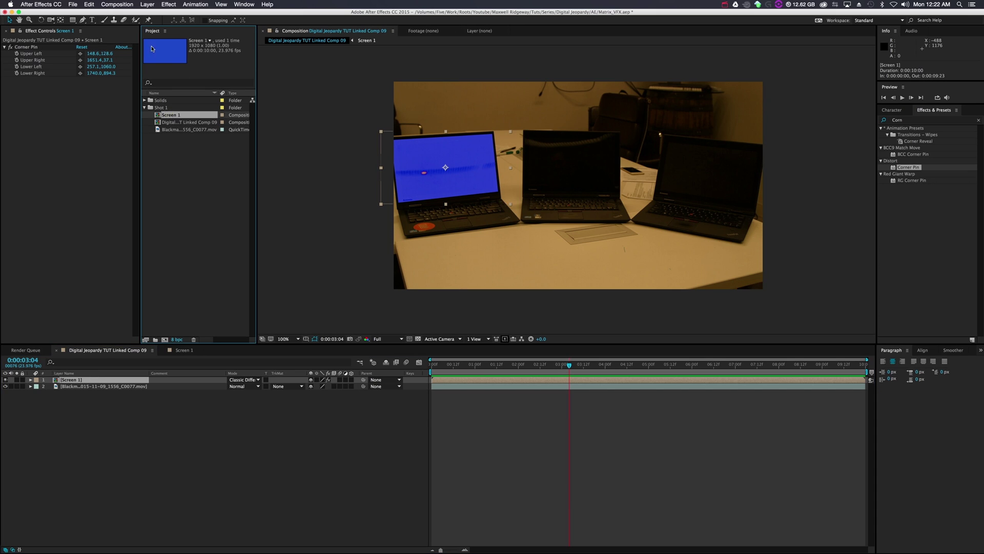
pyautogui.press('super+d')
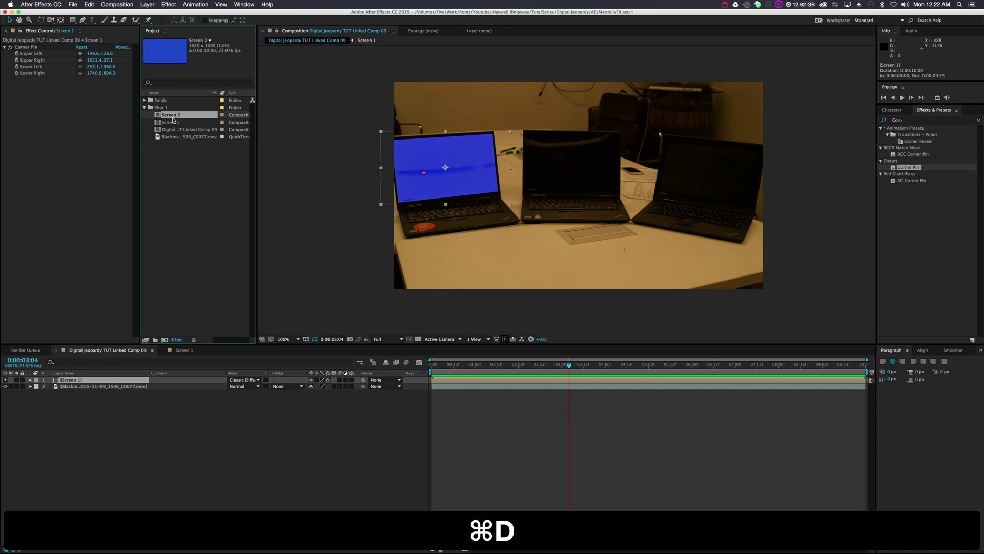
pyautogui.moveTo(172, 115); pyautogui.dragTo(176, 166)
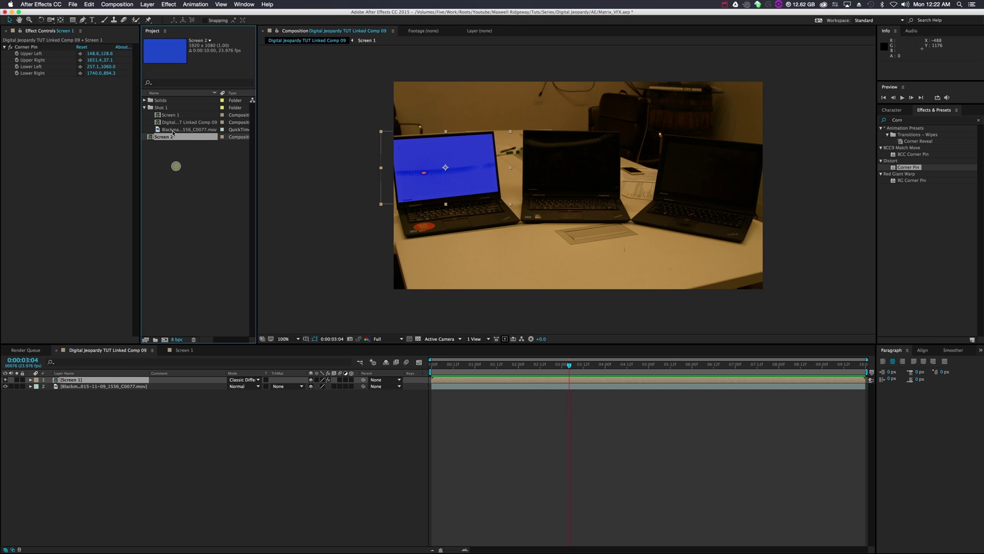
pyautogui.moveTo(168, 128); pyautogui.dragTo(71, 381)
# - Scale the Screen 2 layer to 35% and position it over the middle laptop
pyautogui.press('s')
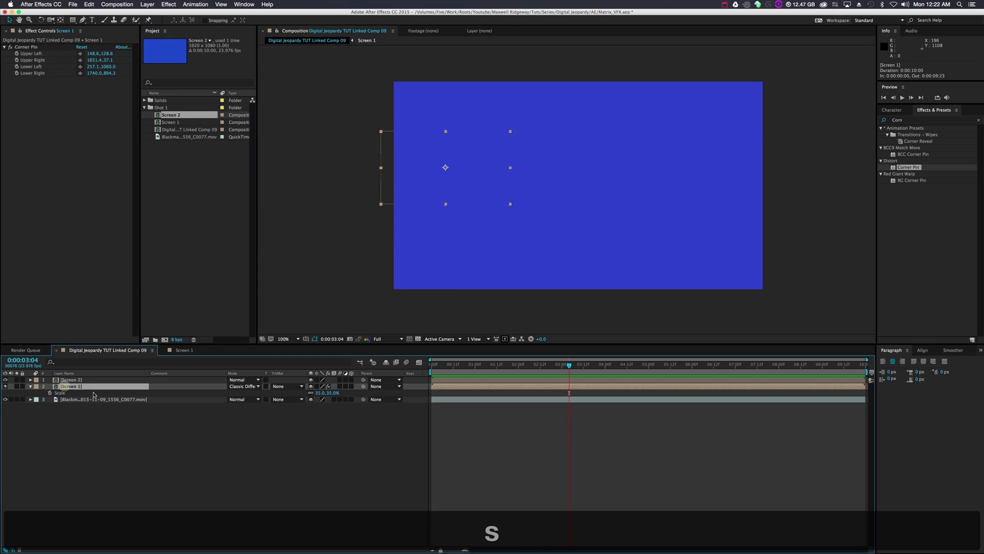
pyautogui.click(70, 380)
pyautogui.press('s')
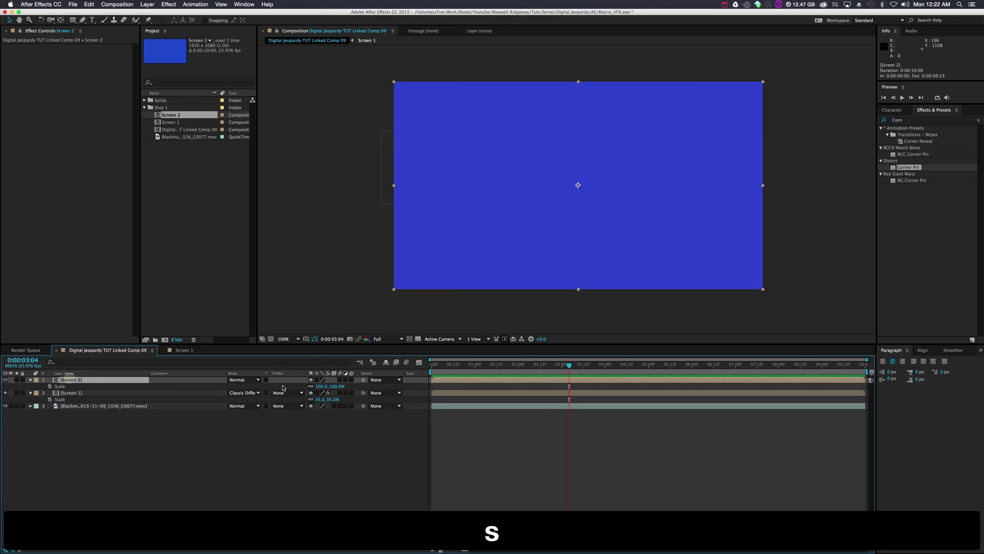
pyautogui.click(334, 386)
pyautogui.write('35')
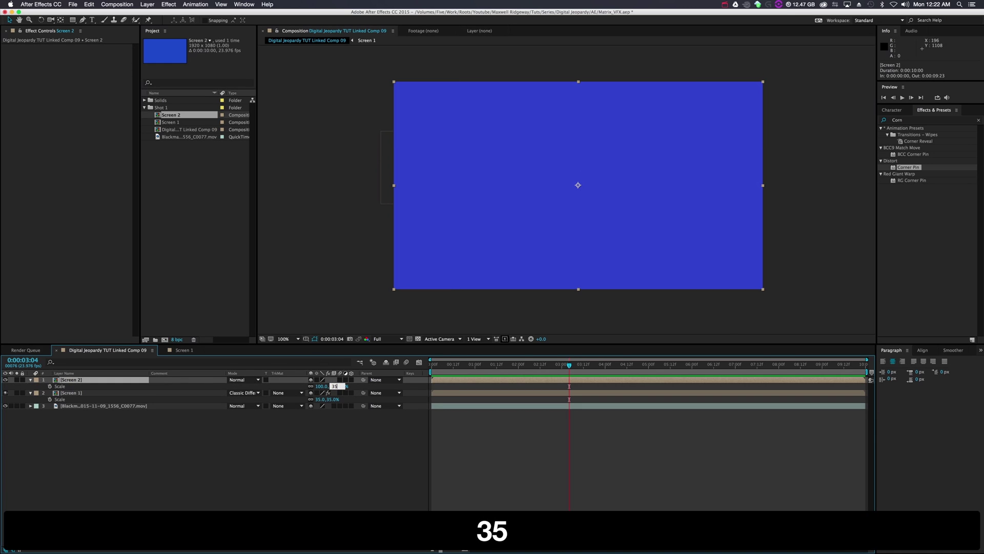
pyautogui.click(339, 455)
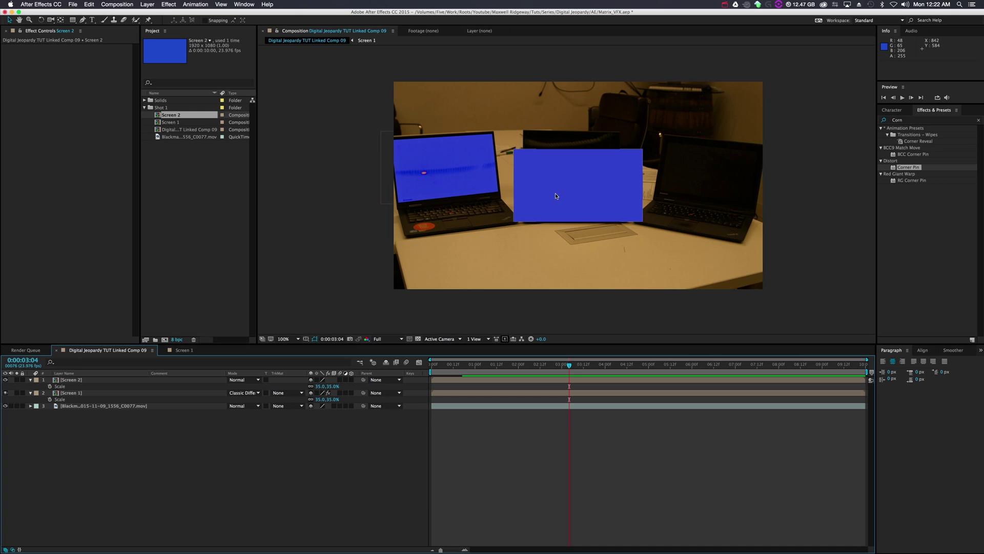
pyautogui.click(97, 380)
pyautogui.moveTo(578, 185); pyautogui.dragTo(572, 161)
pyautogui.click(561, 311)
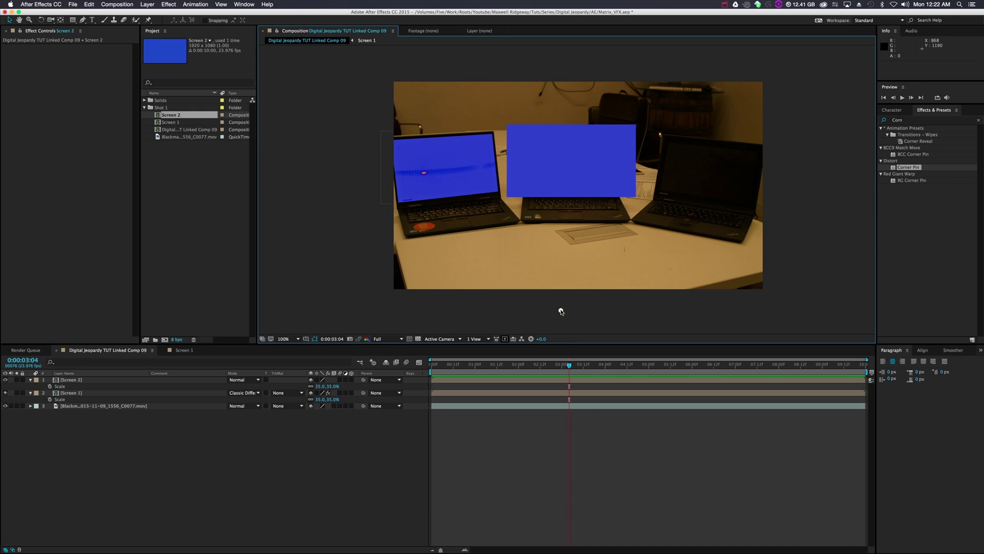
# - Duplicate Screen 2 as Screen 3, add it at 35% scale, and move it over the right laptop
pyautogui.click(178, 118)
pyautogui.press('super+d')
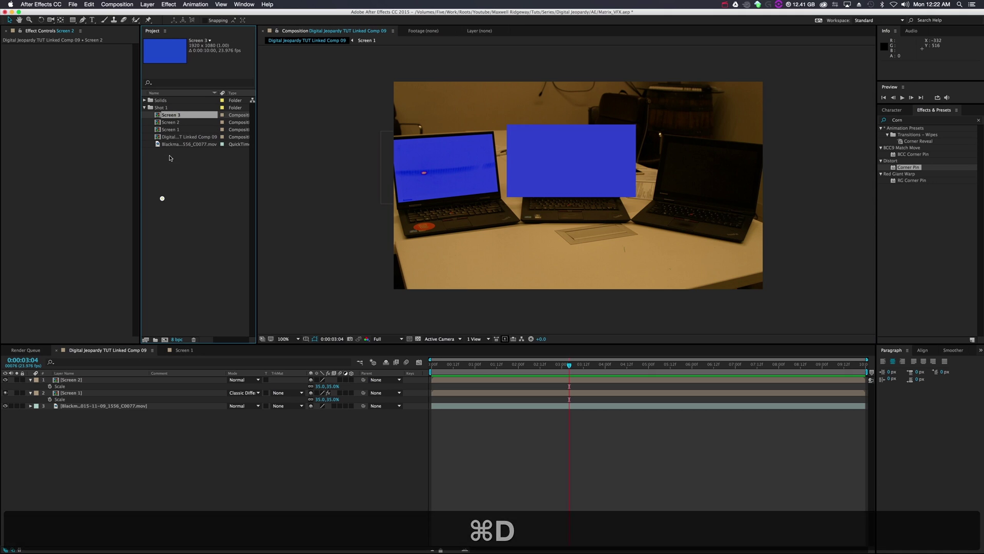
pyautogui.moveTo(170, 115); pyautogui.dragTo(98, 379)
pyautogui.press('s')
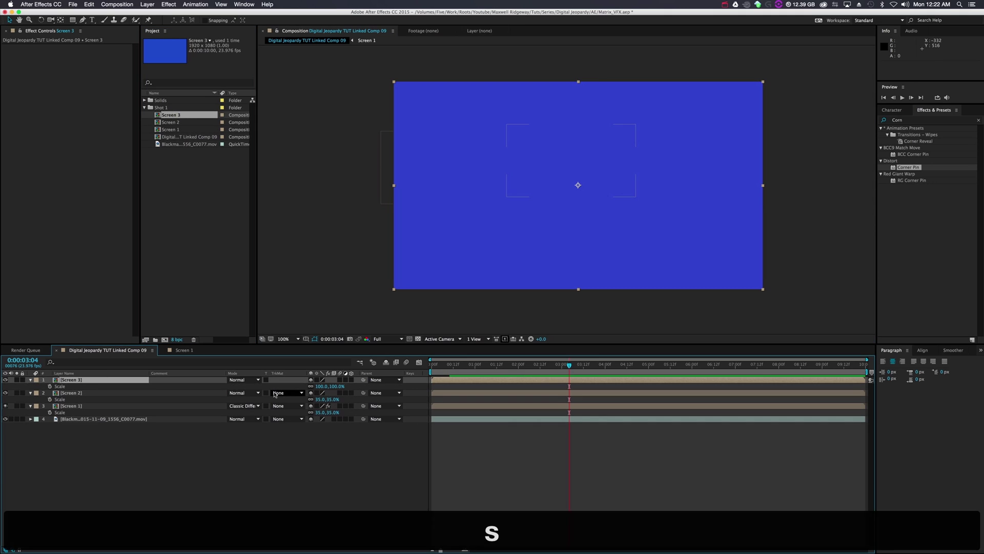
pyautogui.click(336, 386)
pyautogui.write('35')
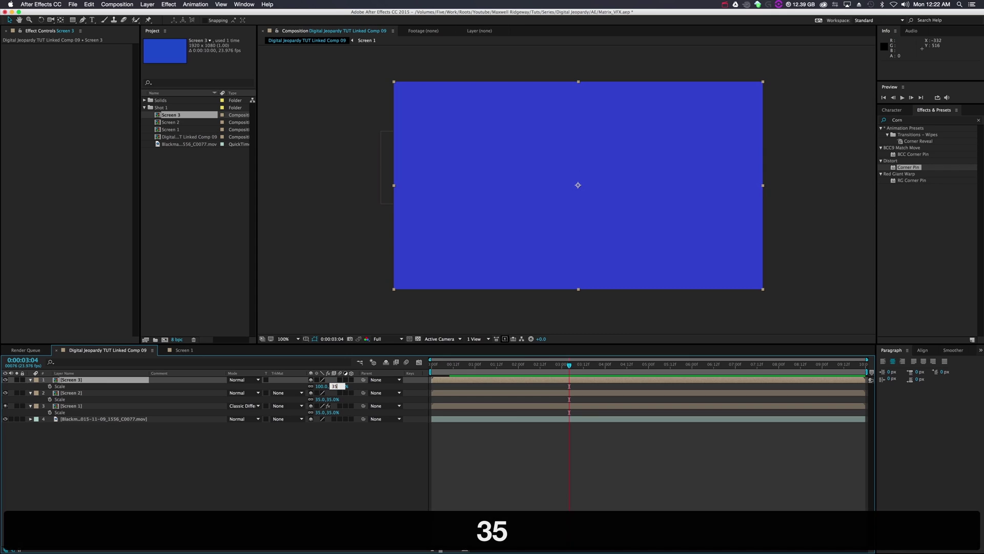
pyautogui.click(323, 439)
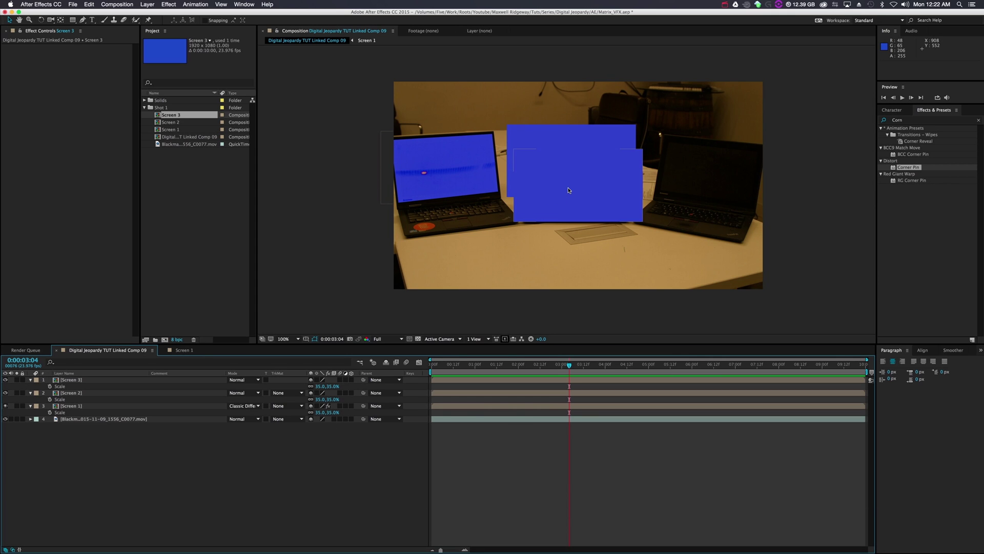
pyautogui.moveTo(568, 190); pyautogui.dragTo(716, 188)
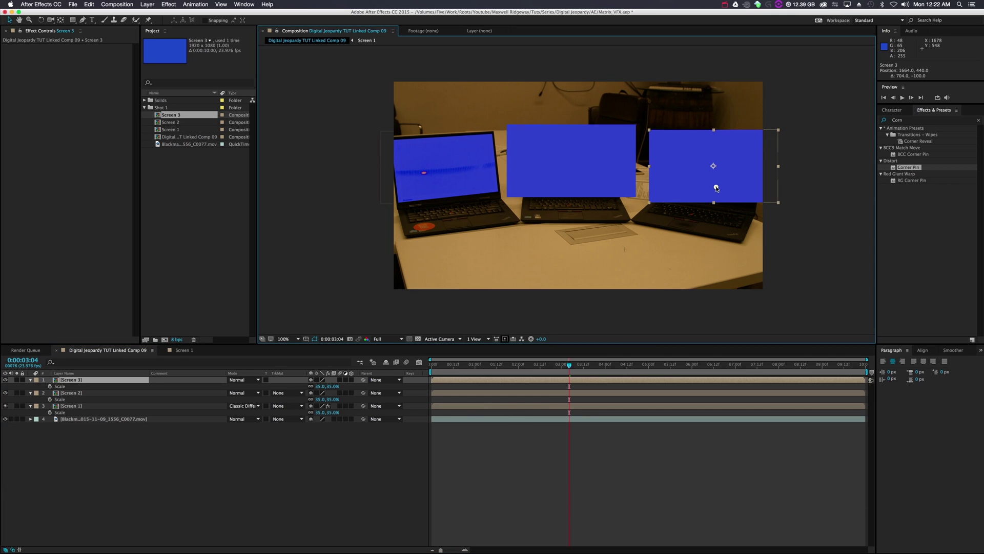
pyautogui.click(815, 237)
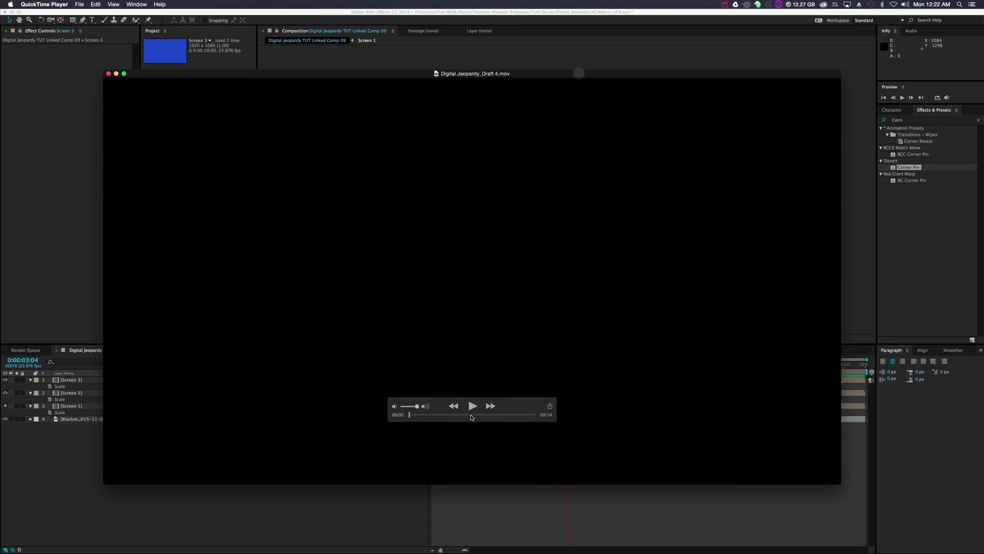
# - Scrub Draft 4.mov forward to the Matrix-laptops reference shot and play it
pyautogui.moveTo(471, 416); pyautogui.dragTo(491, 417)
pyautogui.click(407, 406)
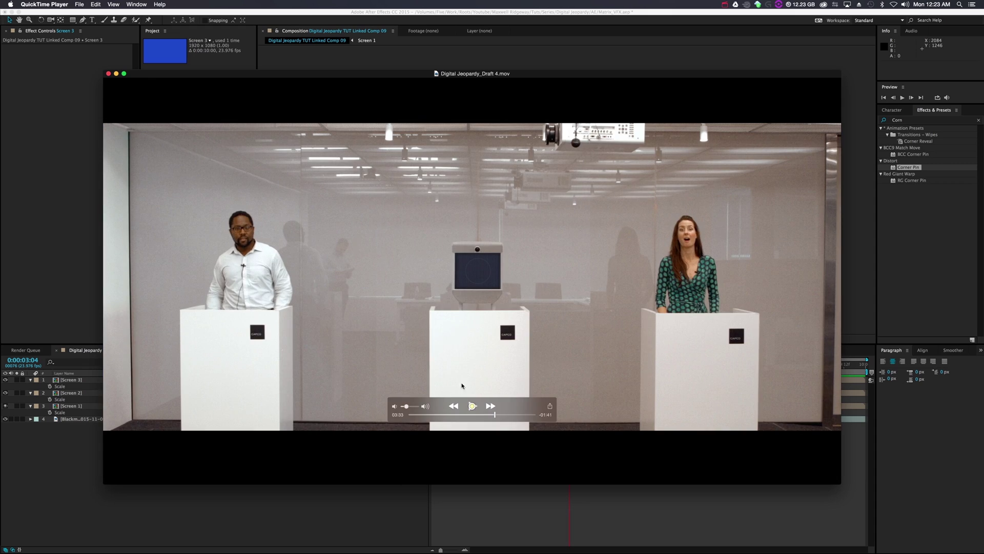
# - Close the QuickTime draft and paste Screen 1's Corner Pin effect onto Screen 2
pyautogui.click(108, 74)
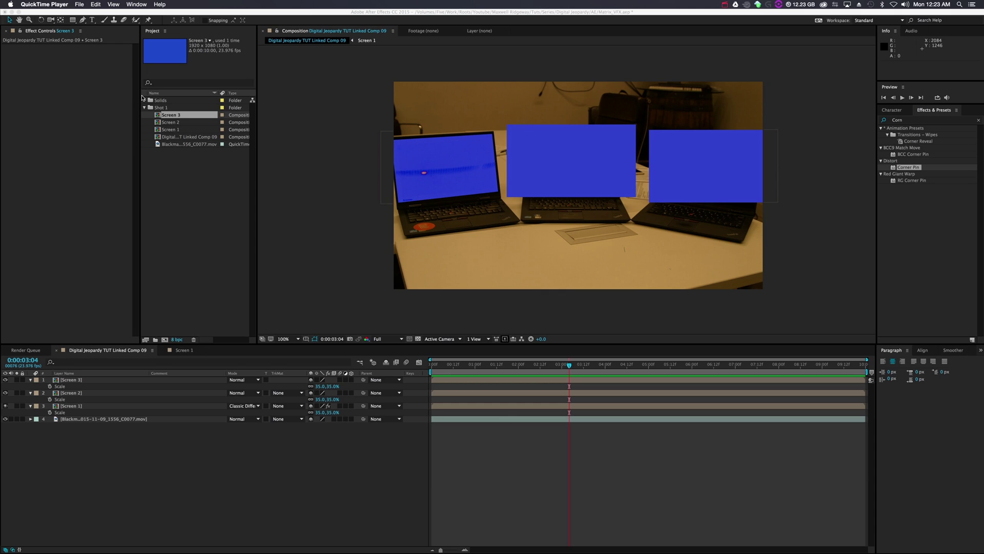
pyautogui.click(255, 443)
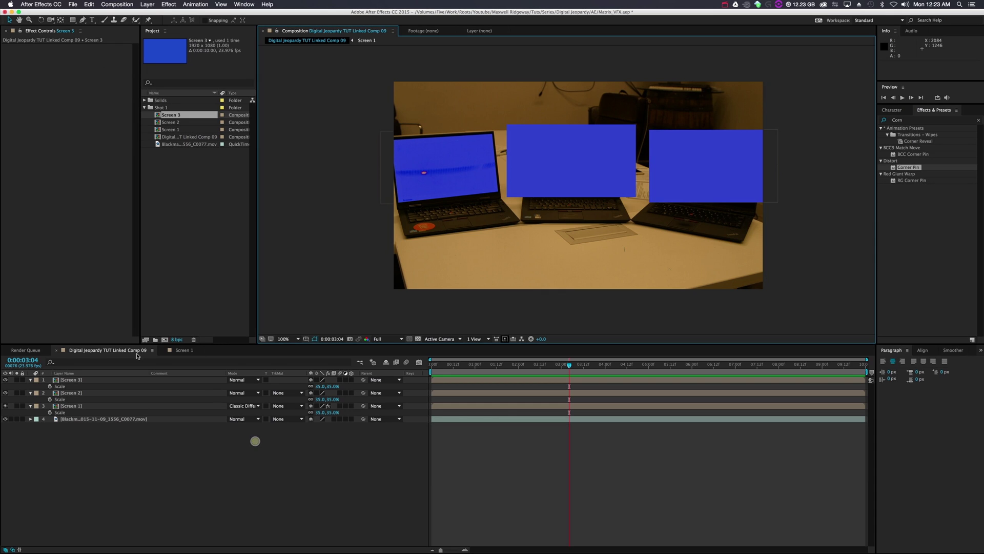
pyautogui.click(66, 406)
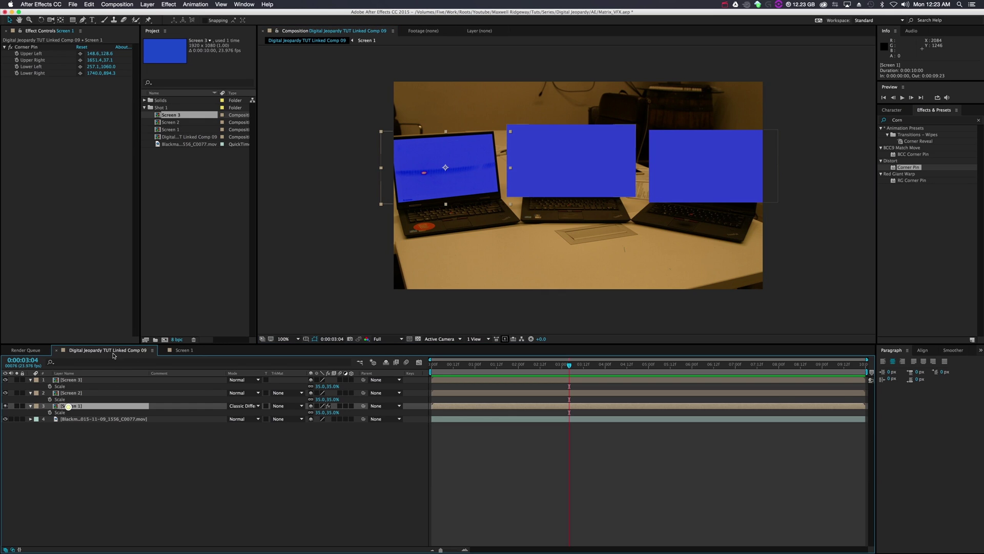
pyautogui.click(25, 47)
pyautogui.press('super+c')
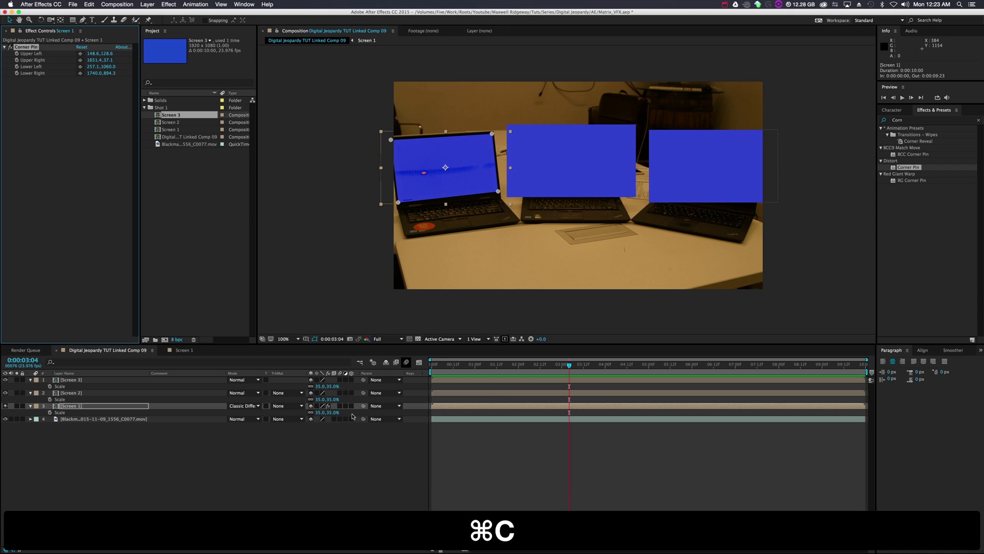
pyautogui.click(82, 450)
pyautogui.click(72, 393)
pyautogui.press('super+v')
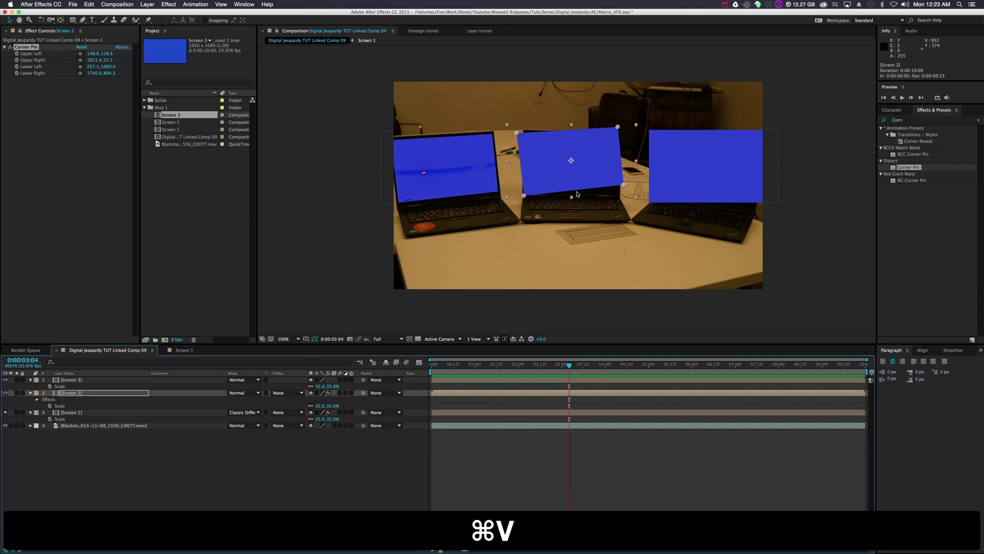
# - Set Screen 2's blending mode to Classic Difference
pyautogui.scroll(3, 577, 194)
pyautogui.scroll(-2, 577, 194)
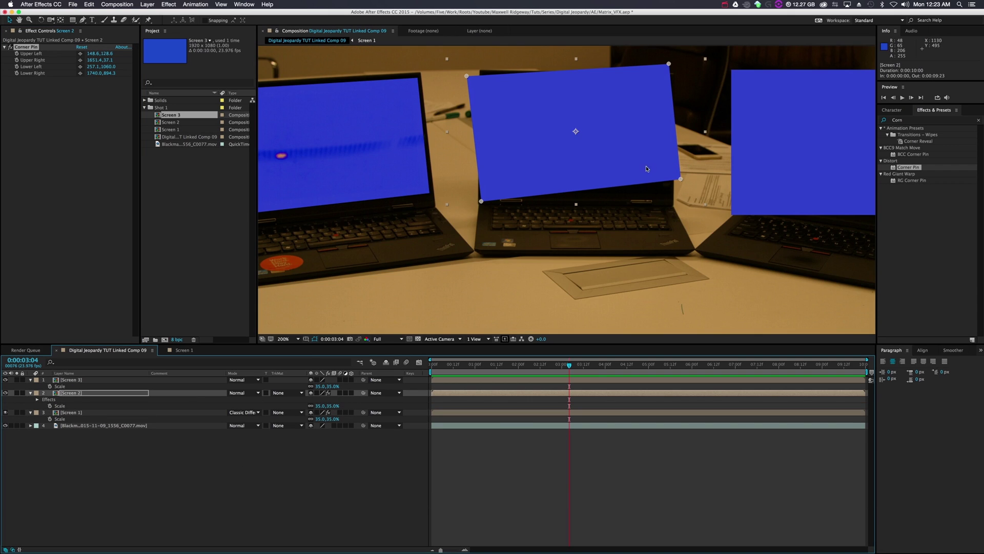
pyautogui.click(287, 393)
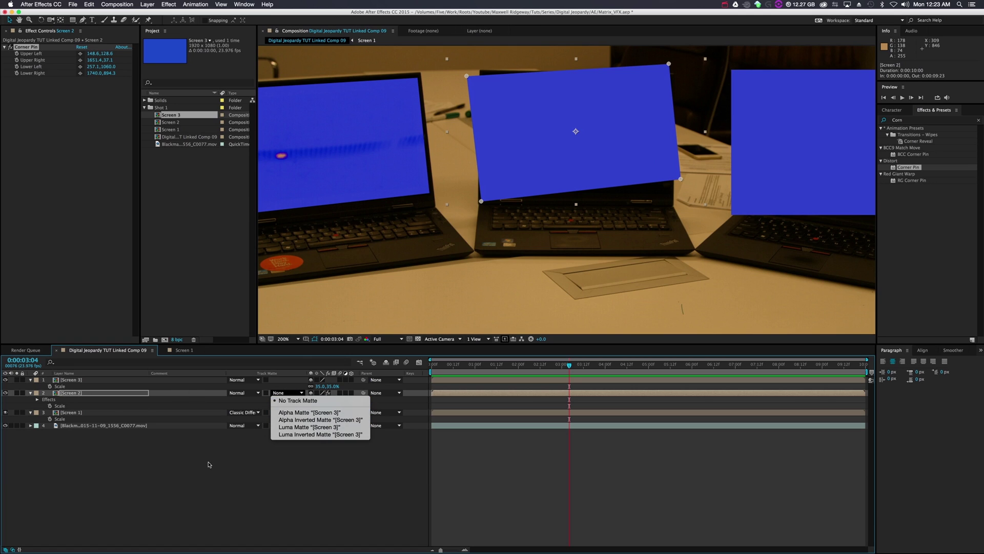
pyautogui.click(215, 454)
pyautogui.click(241, 393)
pyautogui.click(263, 438)
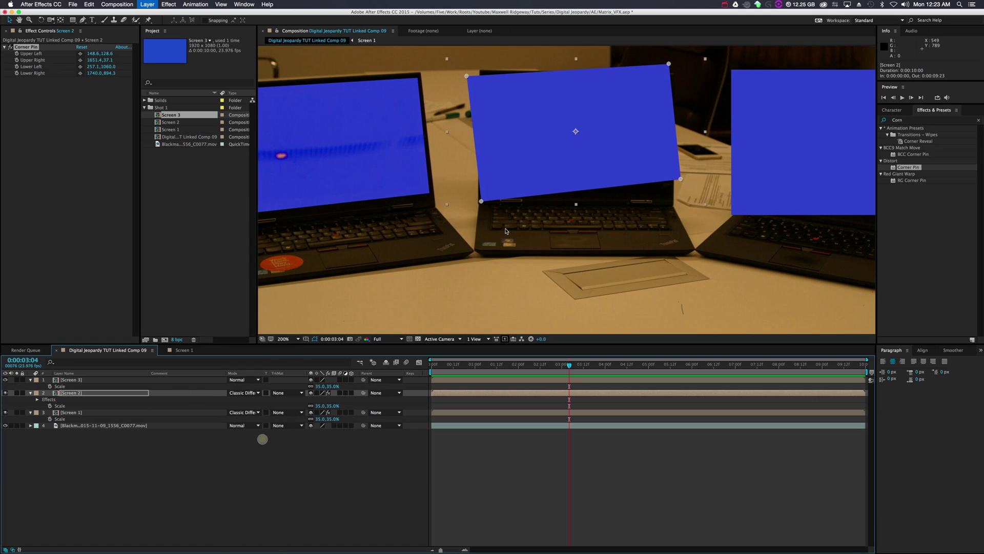
# - Pin Screen 2's four corners onto the middle laptop display's corners
pyautogui.press('.')
pyautogui.moveTo(794, 170); pyautogui.dragTo(773, 196)
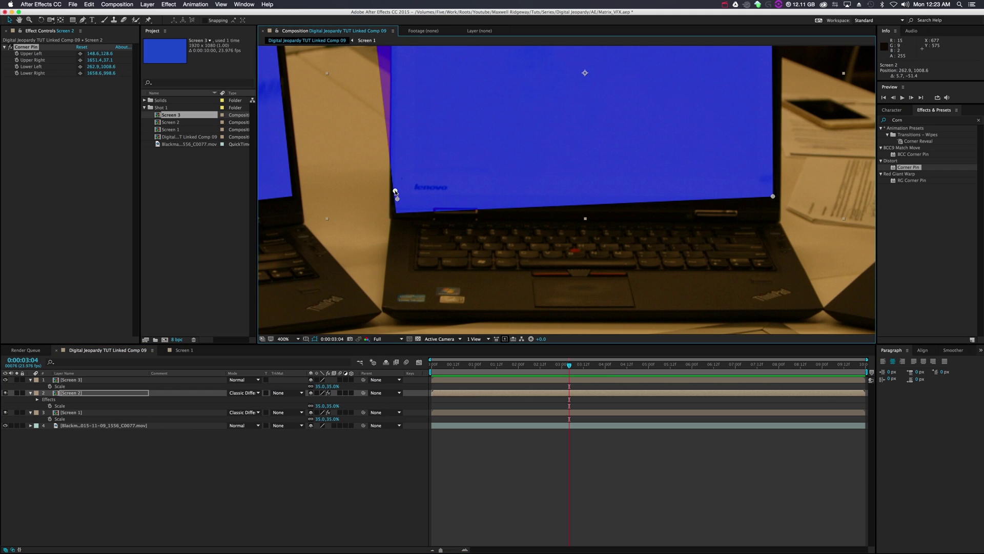
pyautogui.moveTo(395, 192); pyautogui.dragTo(394, 192)
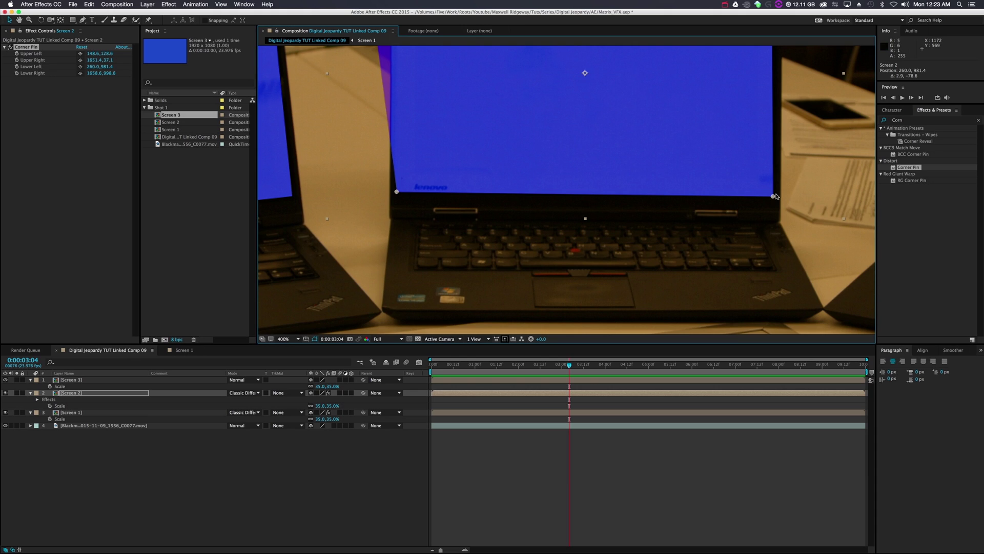
pyautogui.moveTo(774, 197); pyautogui.dragTo(772, 183)
pyautogui.press(',')
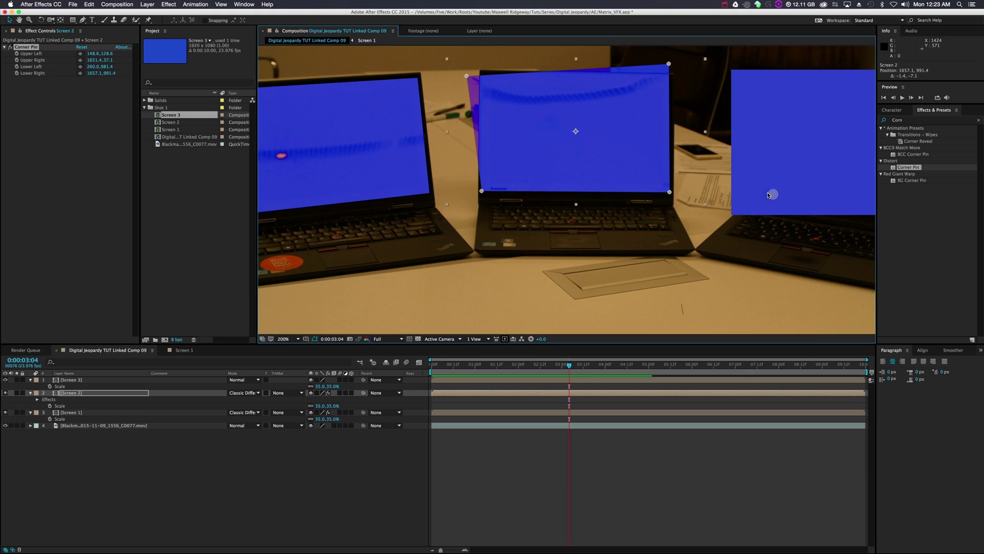
pyautogui.press('h')
pyautogui.moveTo(671, 169); pyautogui.dragTo(659, 269)
pyautogui.press('v')
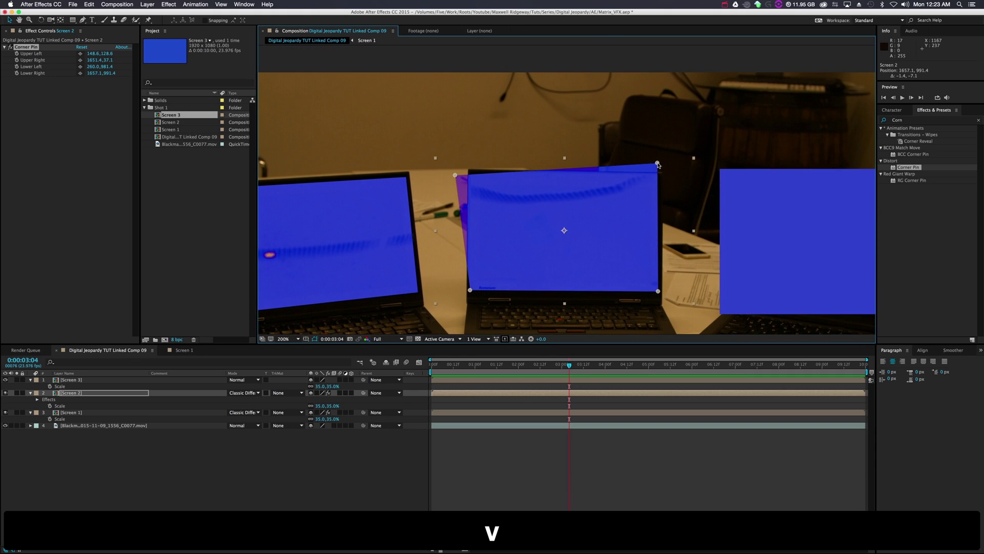
pyautogui.moveTo(657, 163); pyautogui.dragTo(657, 178)
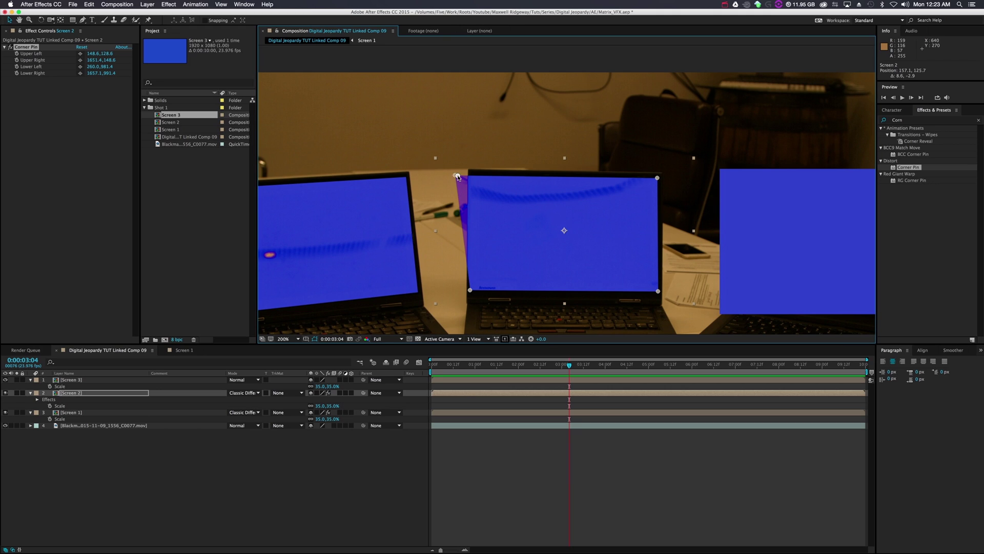
pyautogui.moveTo(458, 177); pyautogui.dragTo(471, 177)
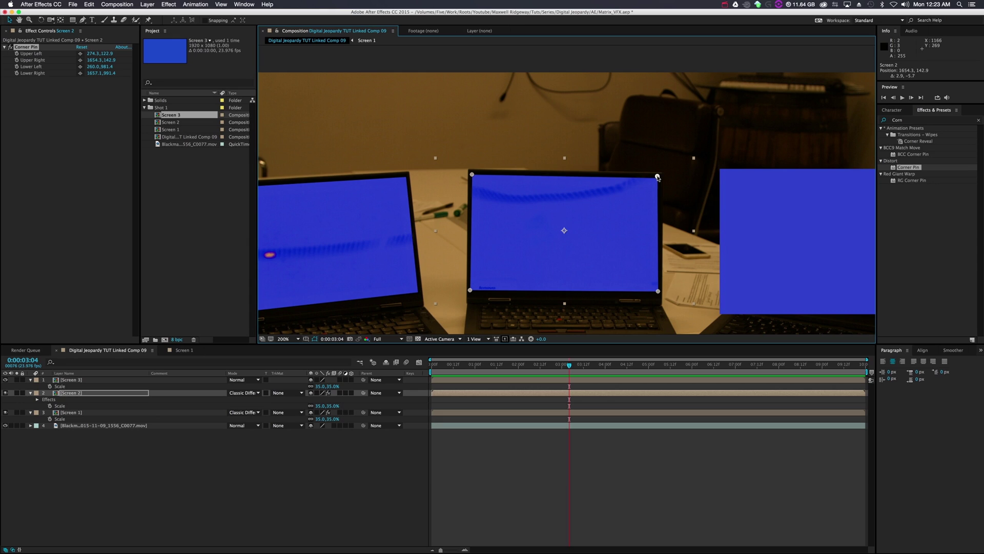
# - Refine Screen 2's lower-right and lower-left pins, leaving lower-right at 1645.7,1008.6
pyautogui.press(',')
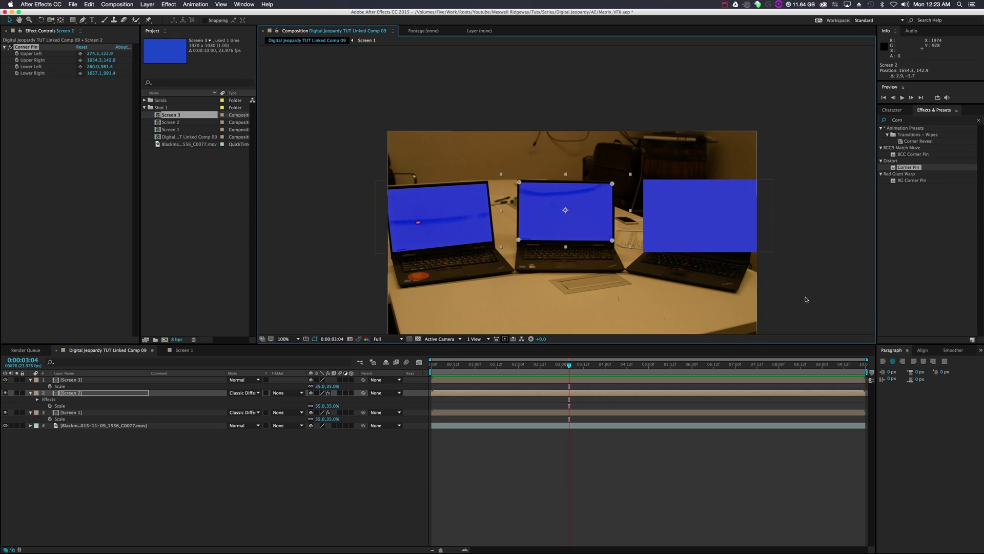
pyautogui.click(806, 300)
pyautogui.click(585, 217)
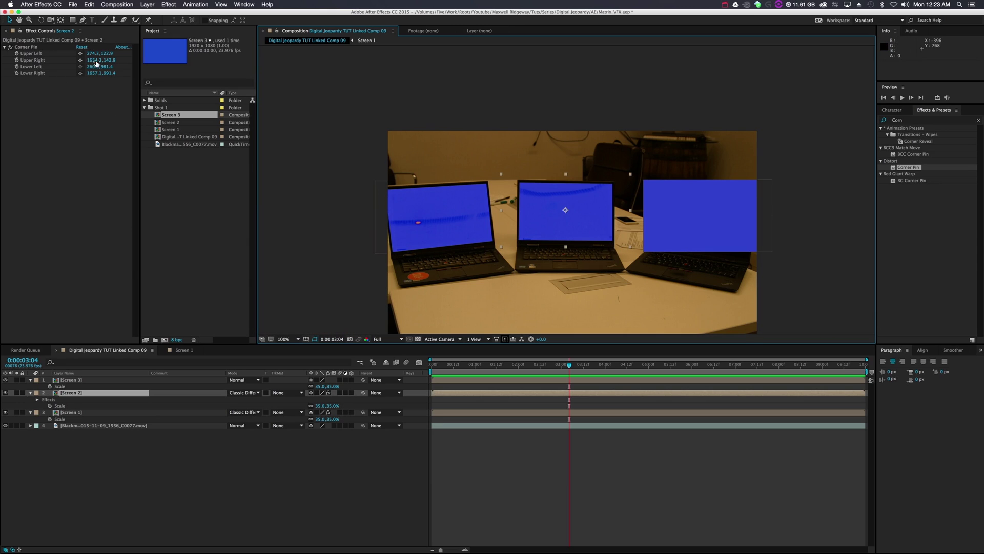
pyautogui.click(32, 47)
pyautogui.moveTo(613, 240); pyautogui.dragTo(612, 241)
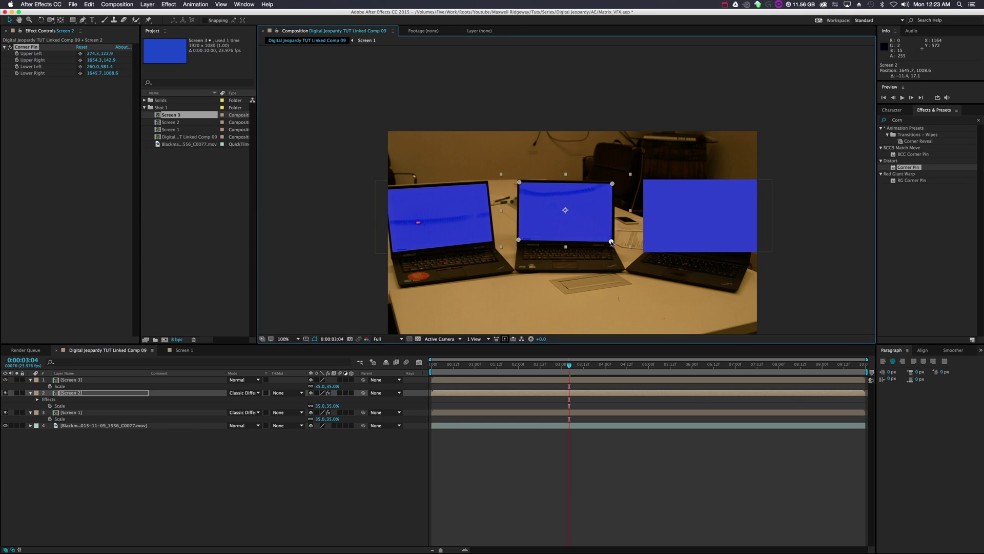
pyautogui.click(808, 285)
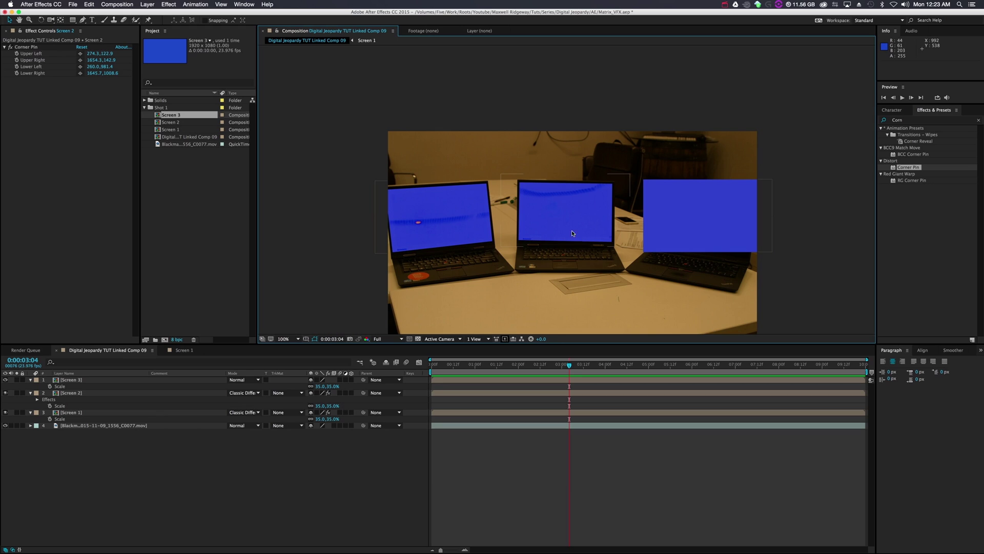
pyautogui.click(25, 47)
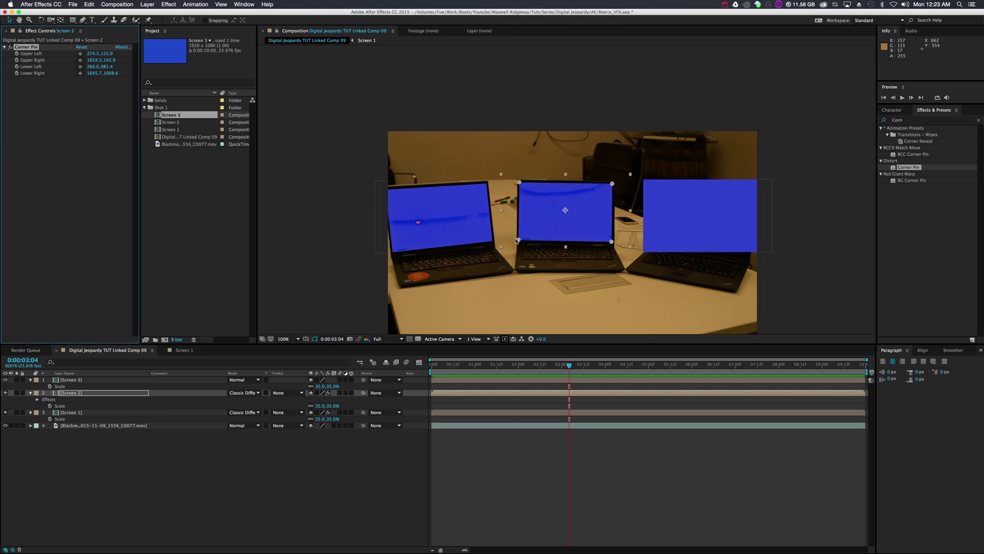
pyautogui.moveTo(518, 240); pyautogui.dragTo(518, 239)
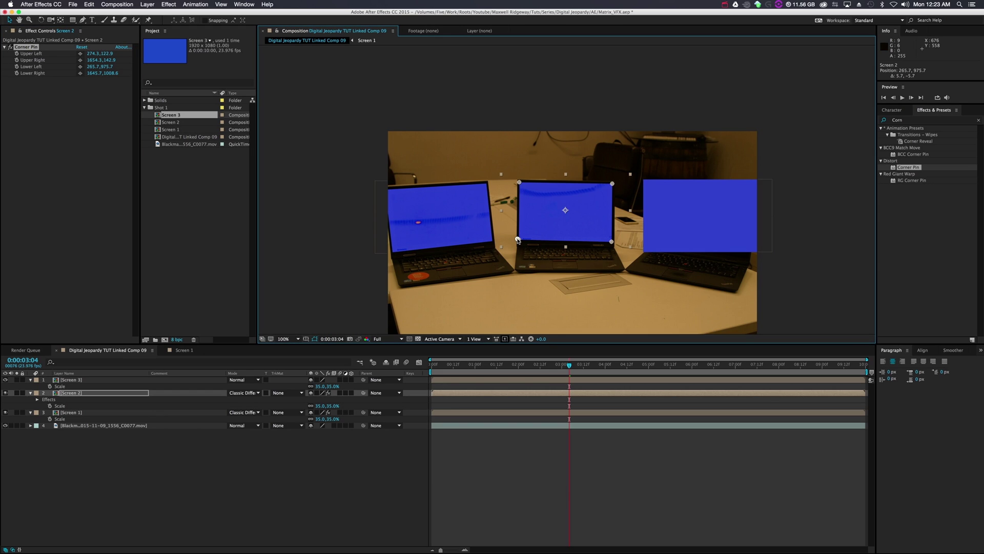
pyautogui.click(334, 255)
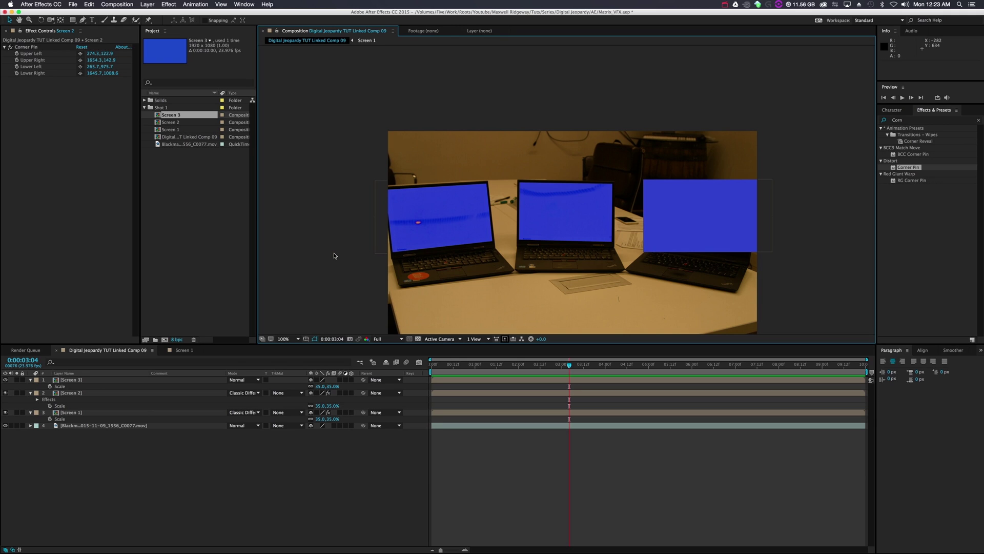
pyautogui.click(15, 48)
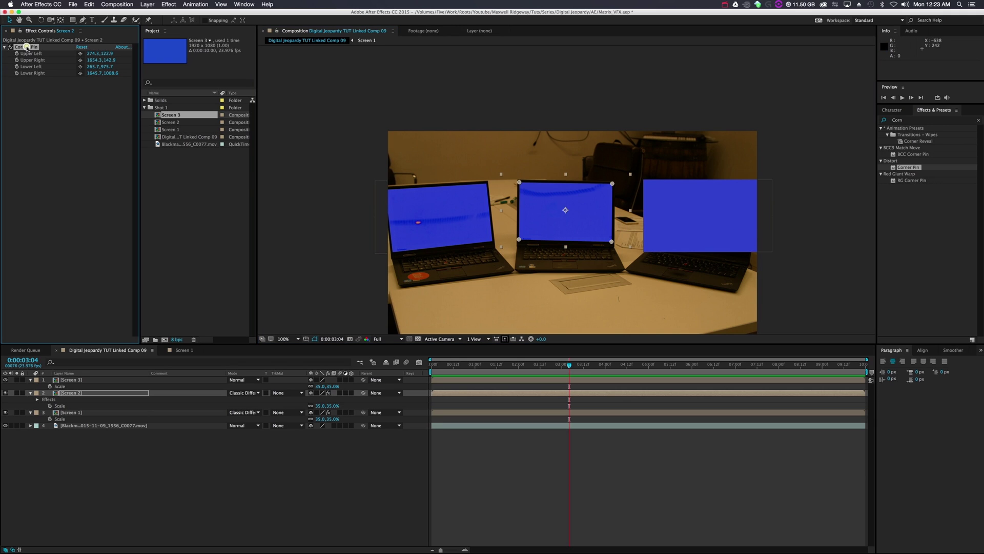
# - Paste Screen 2's adjusted Corner Pin onto Screen 3 and frame the right laptop screen
pyautogui.press('super+c')
pyautogui.click(711, 228)
pyautogui.press('super+v')
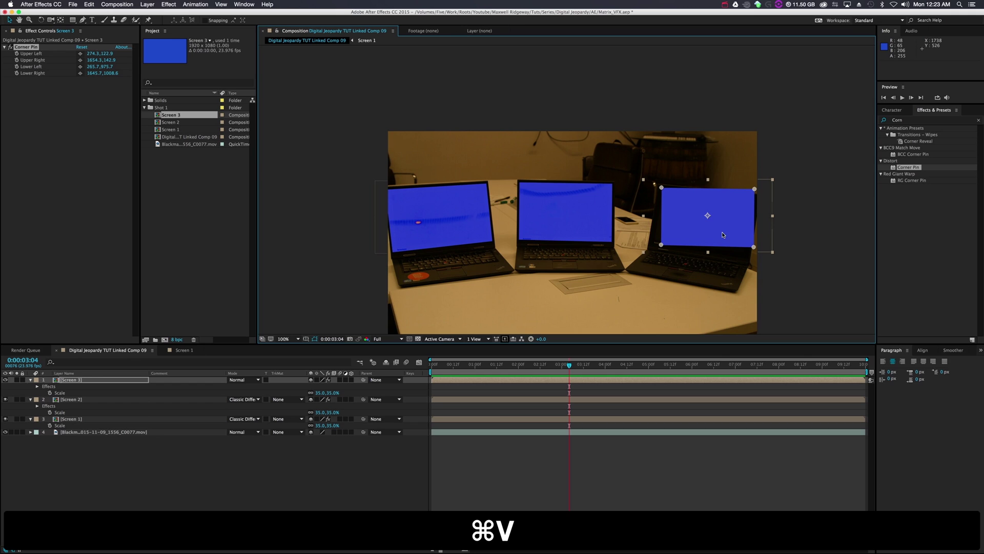
pyautogui.scroll(3, 711, 228)
pyautogui.press('h')
pyautogui.moveTo(640, 189); pyautogui.dragTo(315, 112)
pyautogui.moveTo(741, 226); pyautogui.dragTo(566, 180)
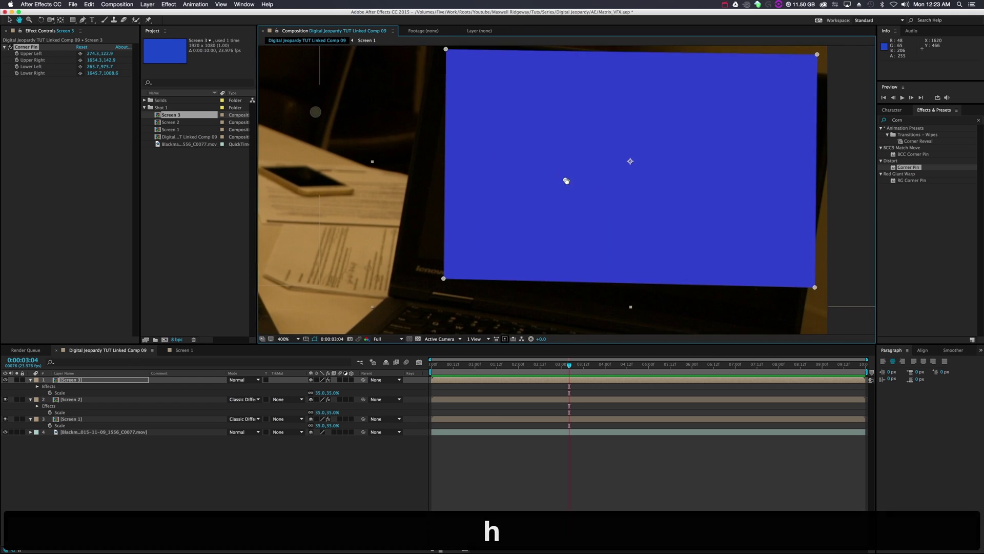
pyautogui.scroll(-2, 589, 182)
pyautogui.press('v')
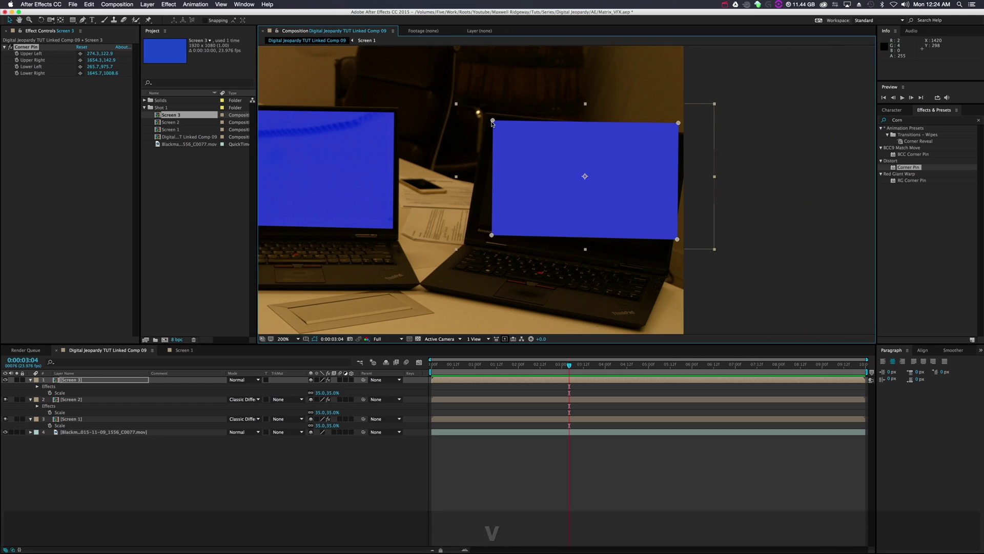
# - Drag Screen 3's upper-left, lower-left, lower-right and upper-right pins onto the right screen's corners
pyautogui.moveTo(493, 120); pyautogui.dragTo(488, 117)
pyautogui.moveTo(492, 236); pyautogui.dragTo(470, 231)
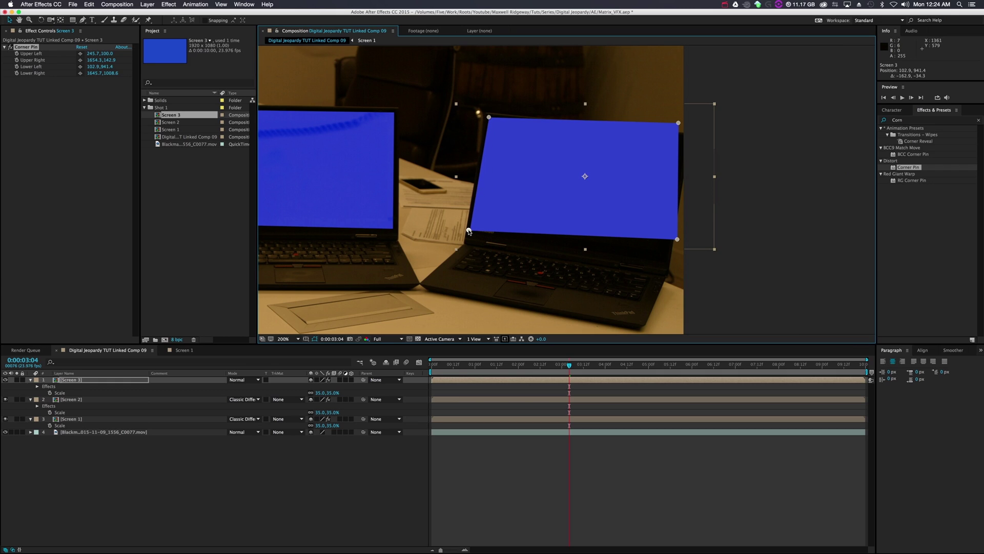
pyautogui.moveTo(677, 239); pyautogui.dragTo(666, 265)
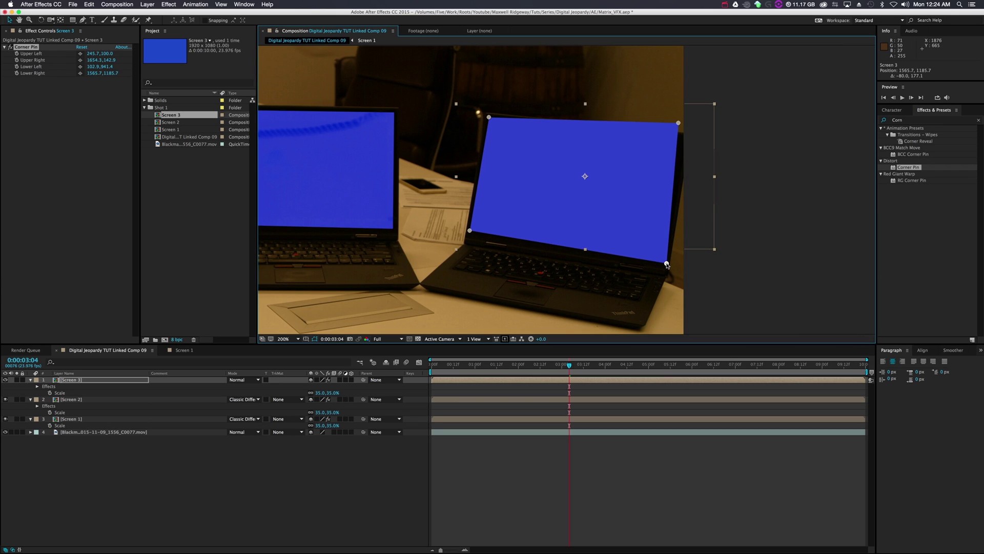
pyautogui.moveTo(684, 132); pyautogui.dragTo(687, 137)
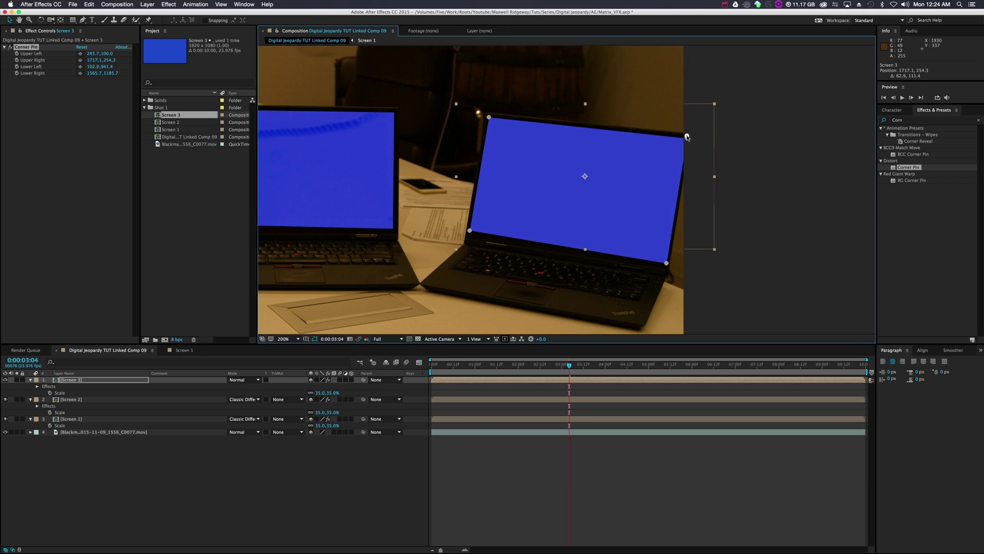
pyautogui.click(786, 156)
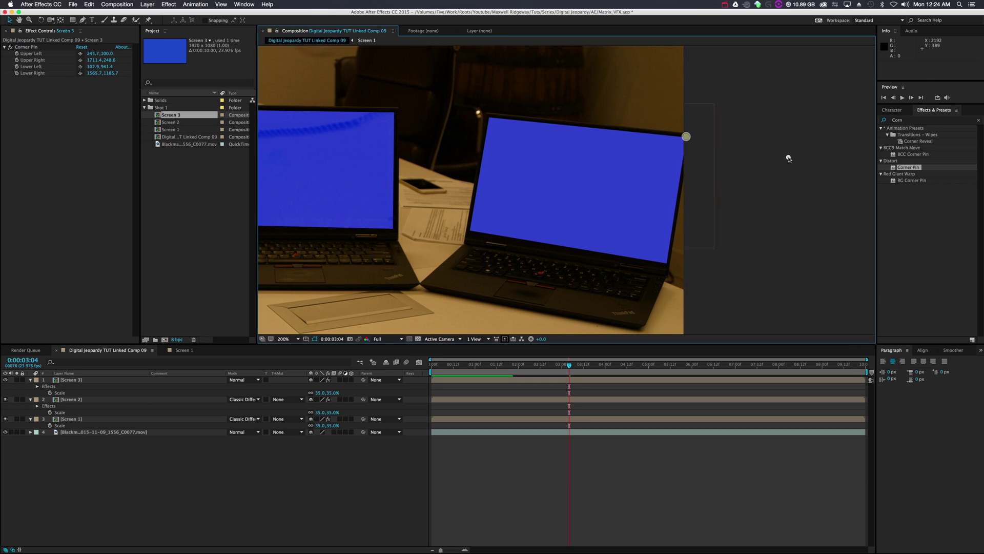
# - Zoom out to the full frame and nudge Screen 3's lower-right pin up to fit
pyautogui.press(',')
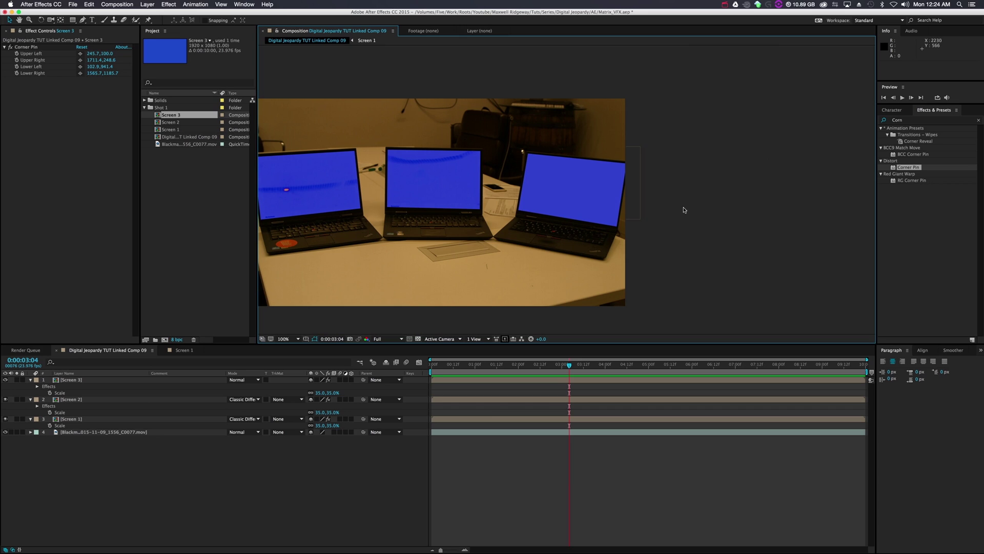
pyautogui.press('h')
pyautogui.moveTo(637, 246); pyautogui.dragTo(802, 230)
pyautogui.press('v')
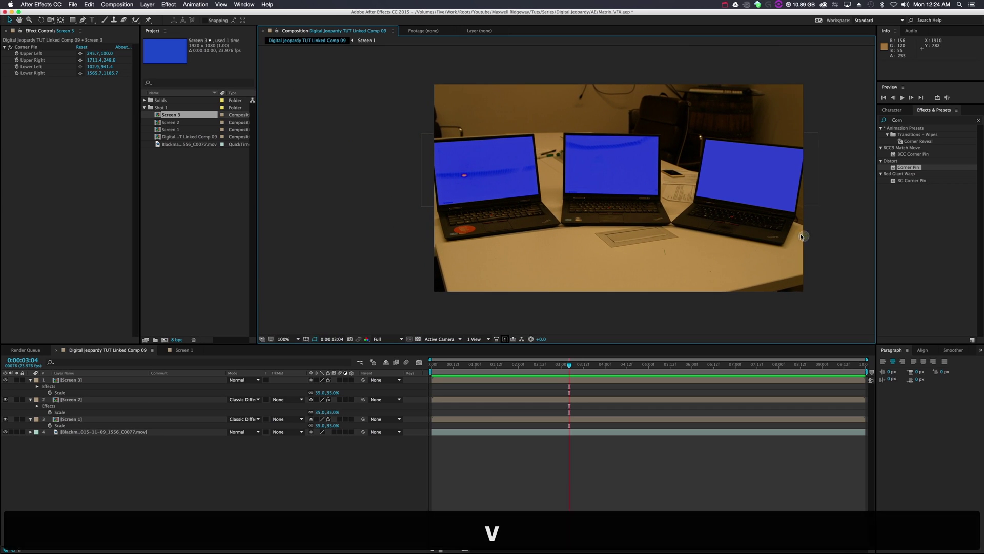
pyautogui.click(773, 189)
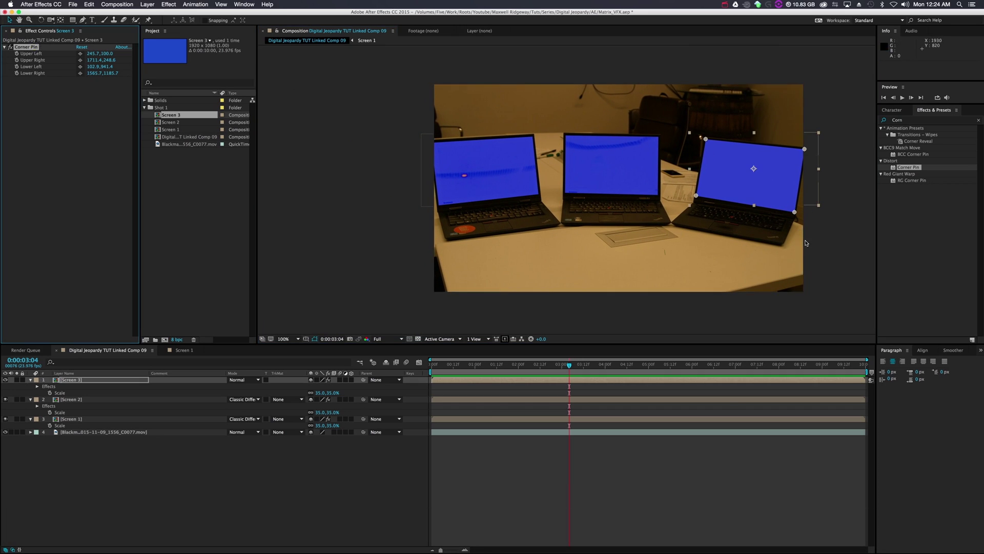
pyautogui.moveTo(795, 212); pyautogui.dragTo(794, 211)
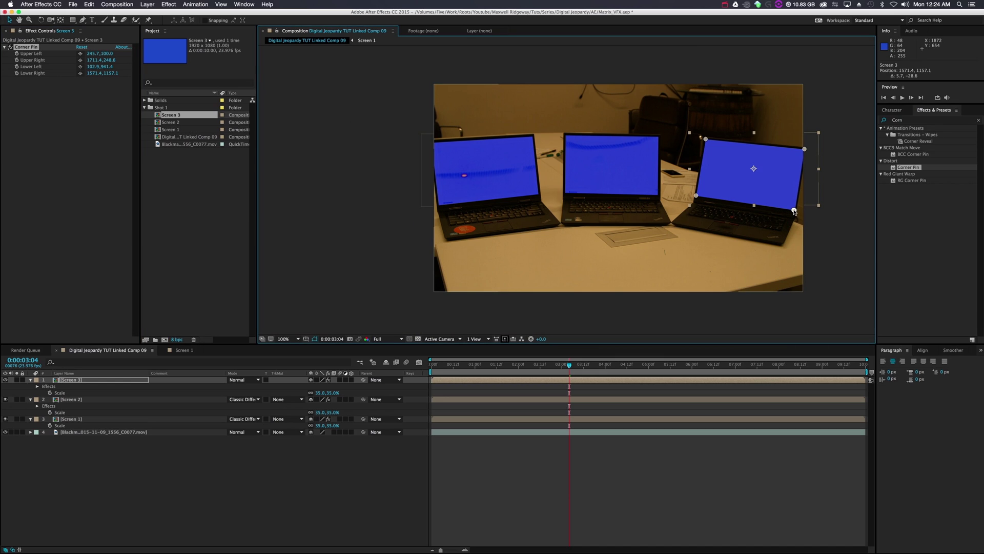
pyautogui.click(857, 233)
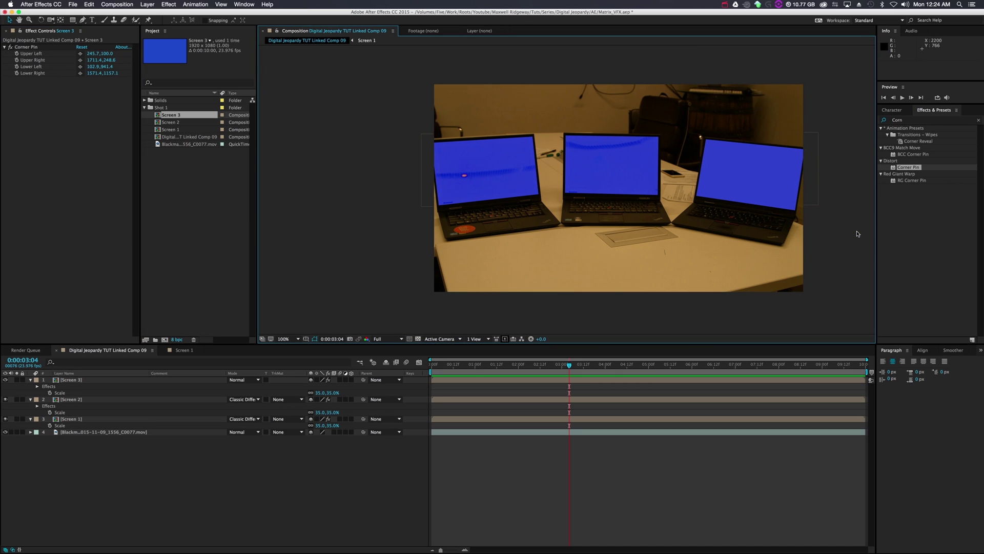
# - Switch Screen 2 and Screen 1 from Classic Difference to Normal blending
pyautogui.click(256, 461)
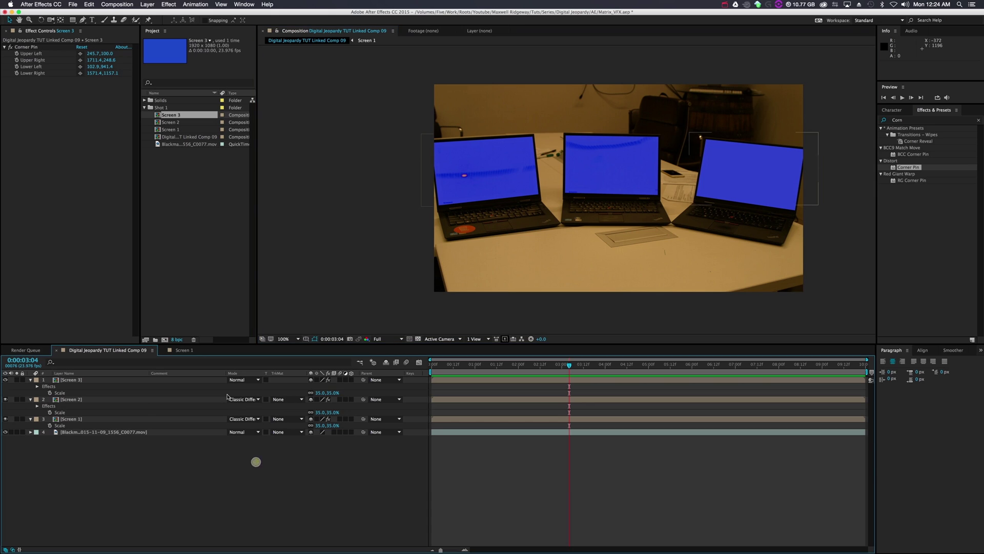
pyautogui.click(254, 400)
pyautogui.click(244, 244)
pyautogui.click(251, 417)
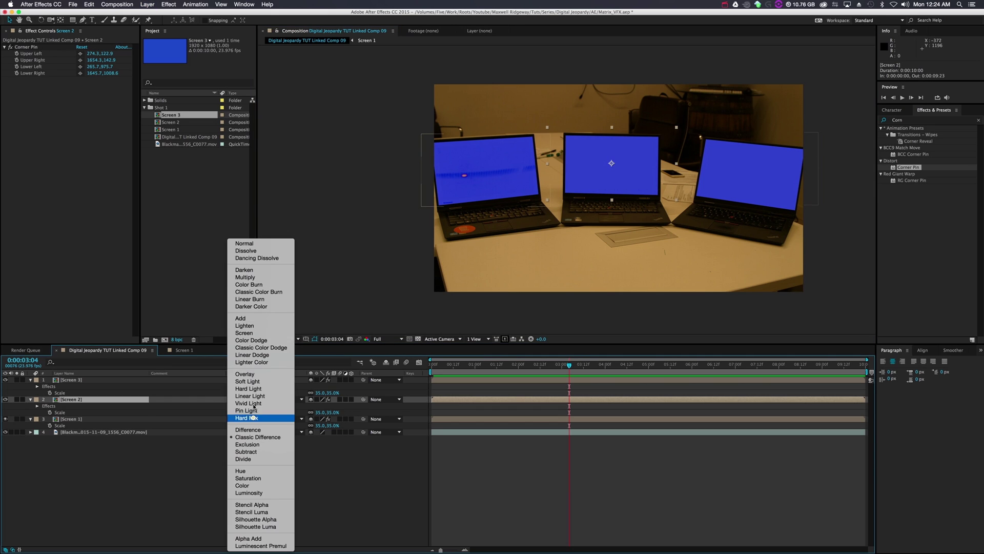
pyautogui.click(243, 241)
# - Collapse the three screen layers' properties and select Screen 1
pyautogui.click(68, 379)
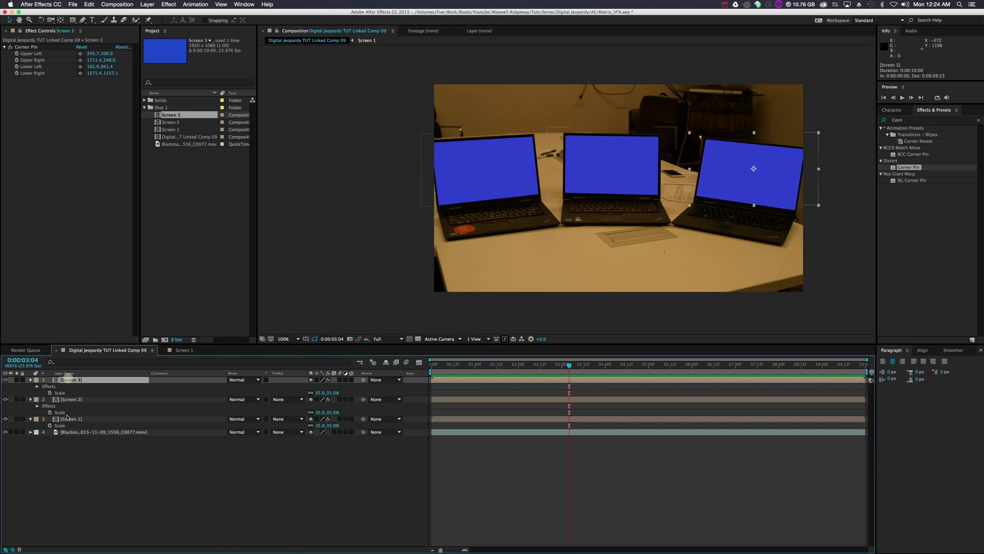
pyautogui.keyDown('shift'); pyautogui.click(70, 418); pyautogui.keyUp('shift')
pyautogui.click(30, 380)
pyautogui.click(77, 436)
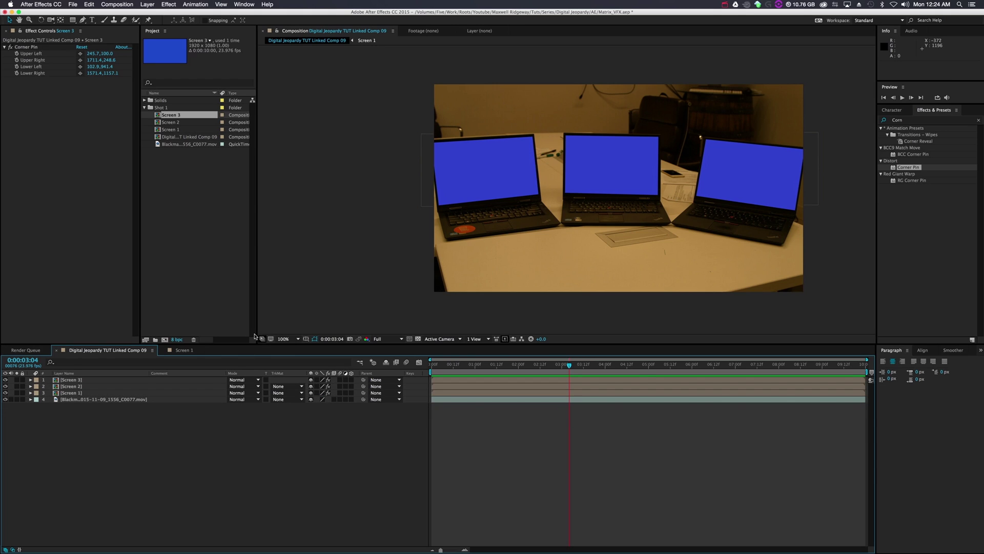
pyautogui.click(73, 394)
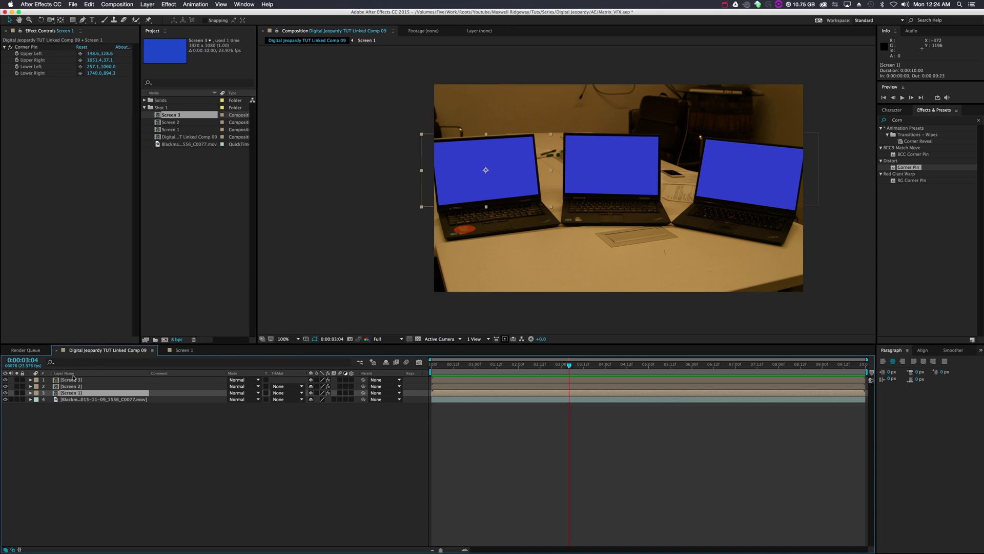
# - Add an Inner Glow layer style to Screen 1 from the Layer menu
pyautogui.click(77, 418)
pyautogui.click(73, 392)
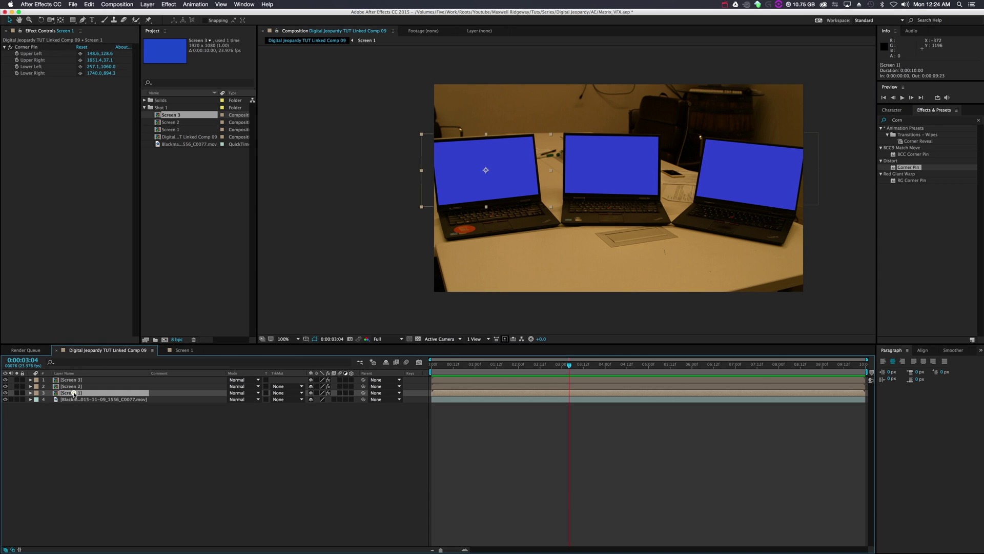
pyautogui.click(144, 6)
pyautogui.moveTo(169, 185)
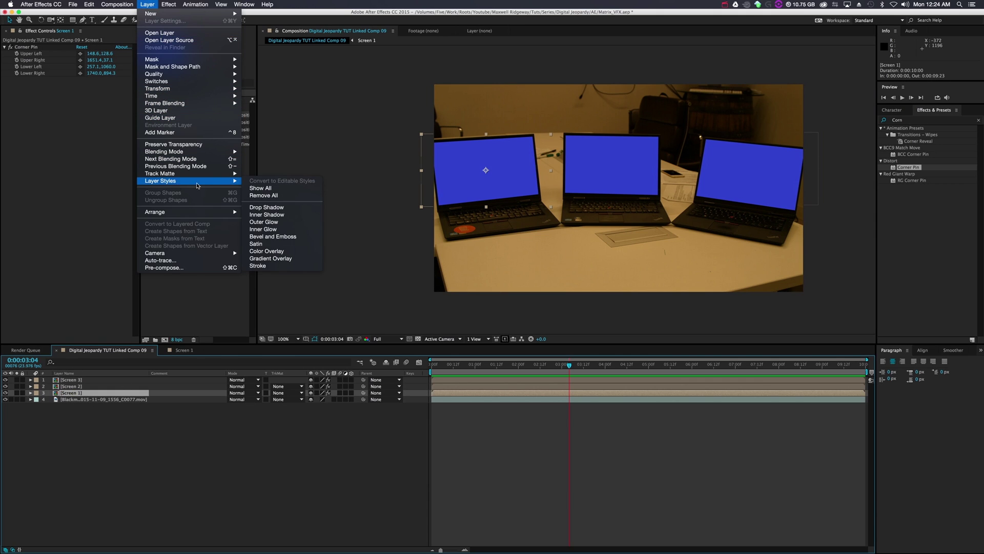
pyautogui.click(264, 229)
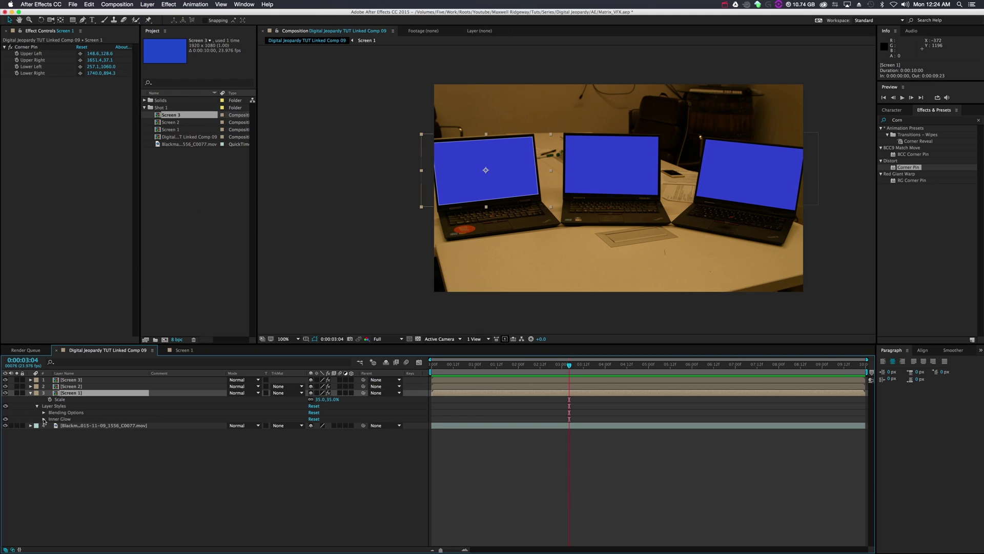
# - Set the Inner Glow to Normal blend, colour 2D2D2D, size 16 and about 45% opacity
pyautogui.click(44, 420)
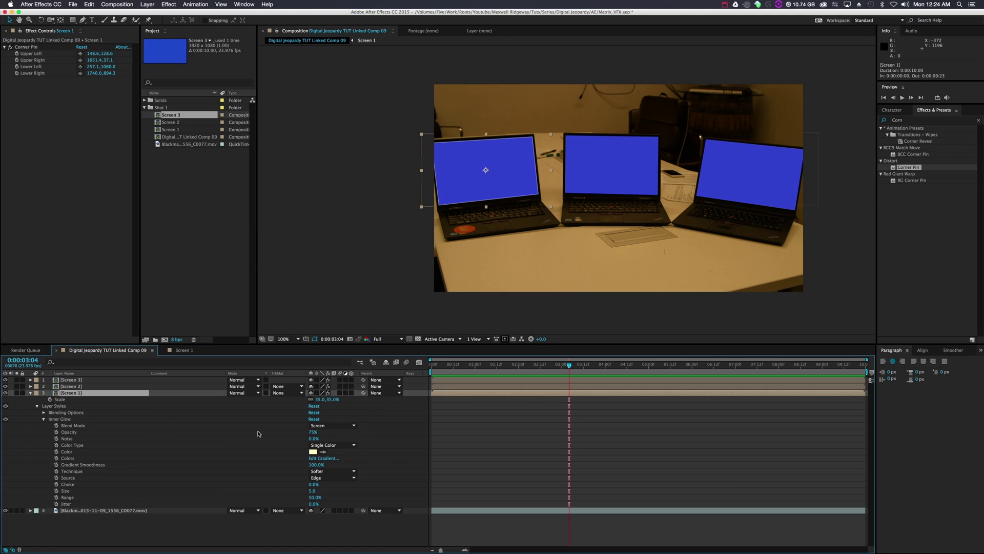
pyautogui.click(328, 427)
pyautogui.click(338, 330)
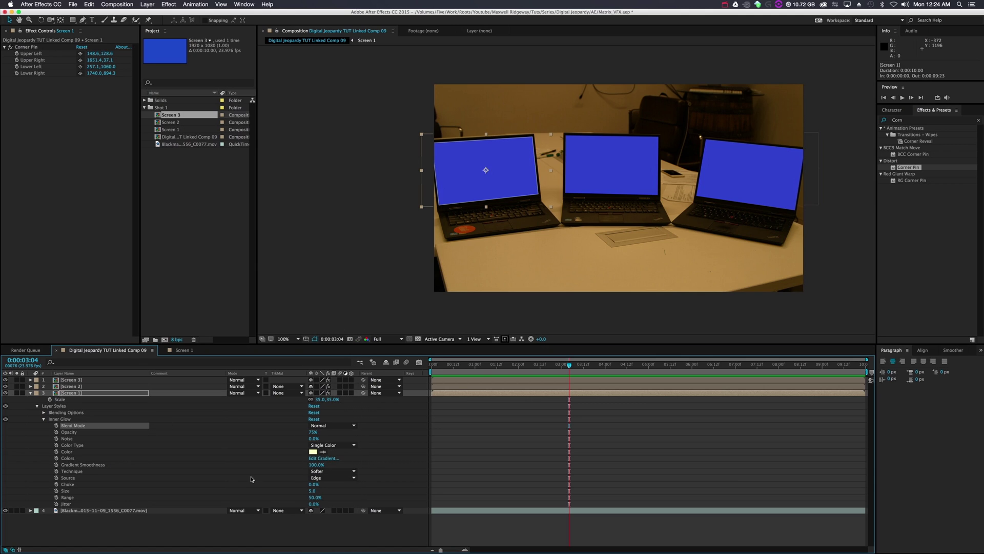
pyautogui.click(313, 452)
pyautogui.moveTo(606, 153); pyautogui.dragTo(570, 172)
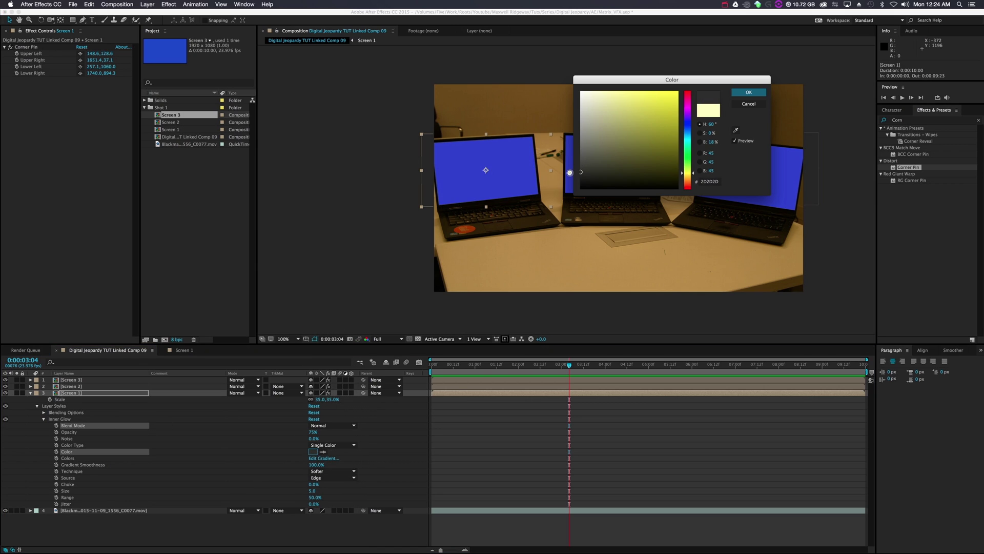
pyautogui.click(749, 92)
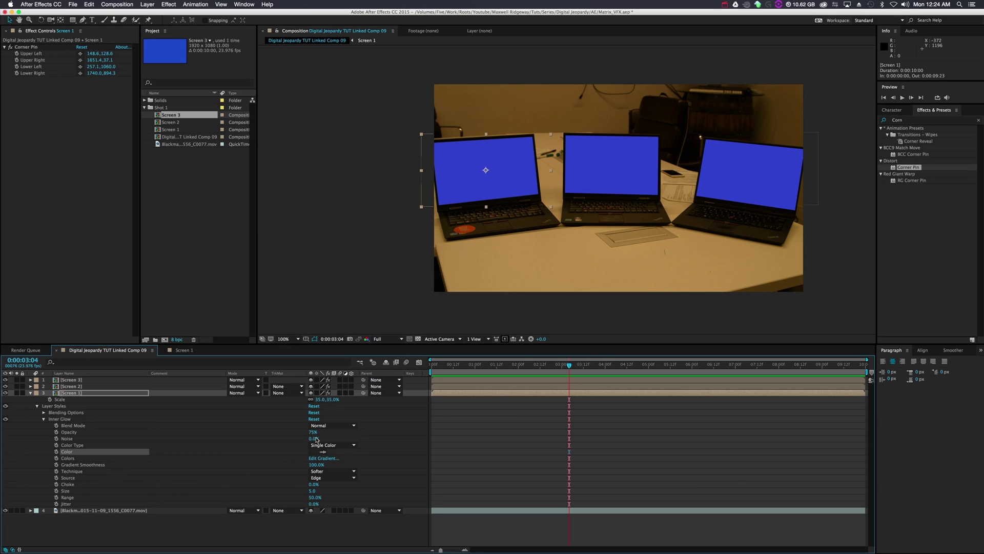
pyautogui.moveTo(311, 491); pyautogui.dragTo(316, 491)
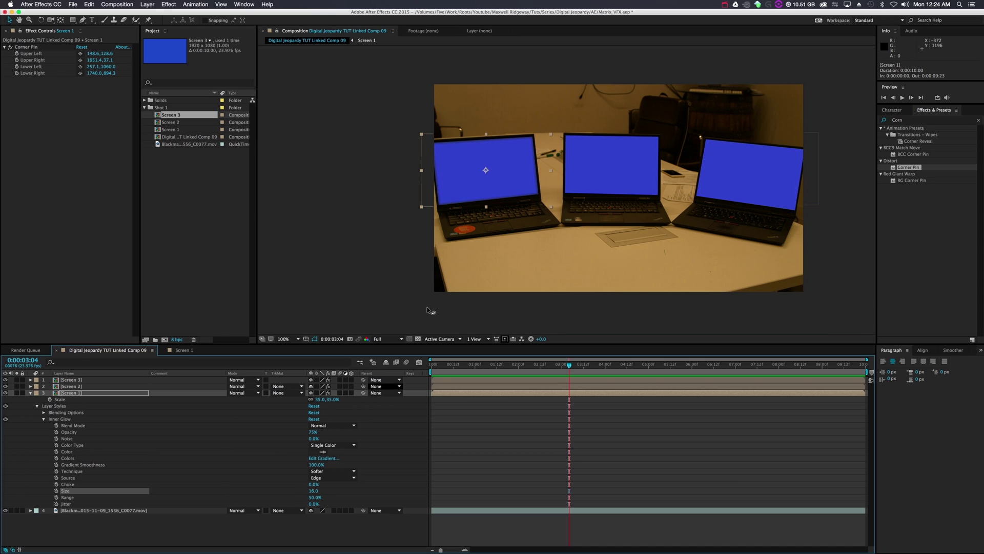
pyautogui.moveTo(311, 433); pyautogui.dragTo(298, 436)
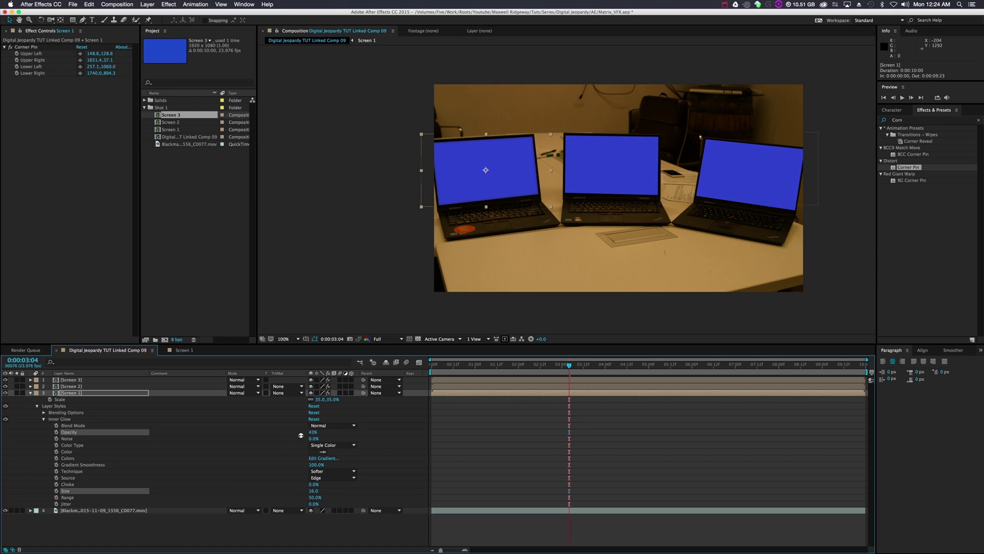
pyautogui.click(200, 247)
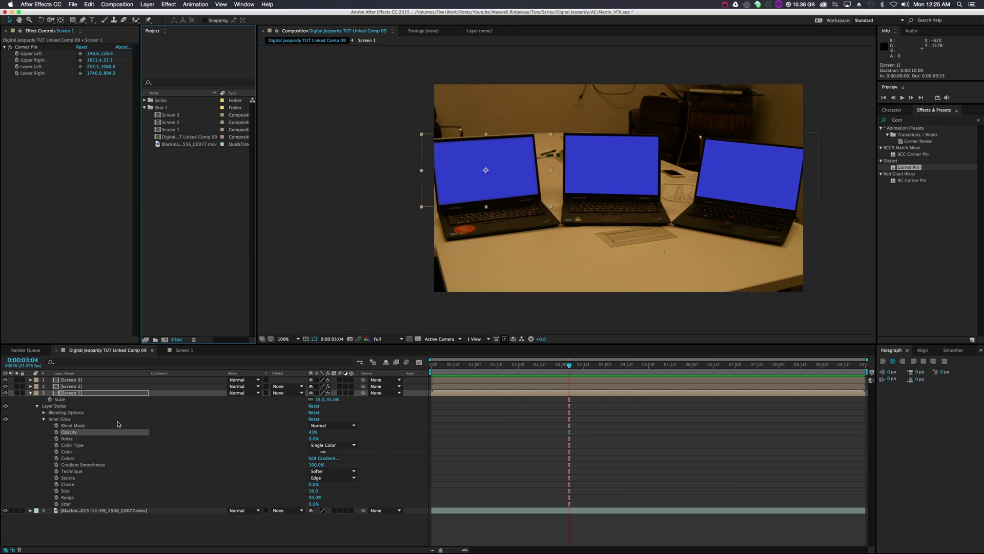
# - Copy Screen 1's Inner Glow layer style and paste it onto Screen 2 and Screen 3
pyautogui.click(45, 420)
pyautogui.click(58, 419)
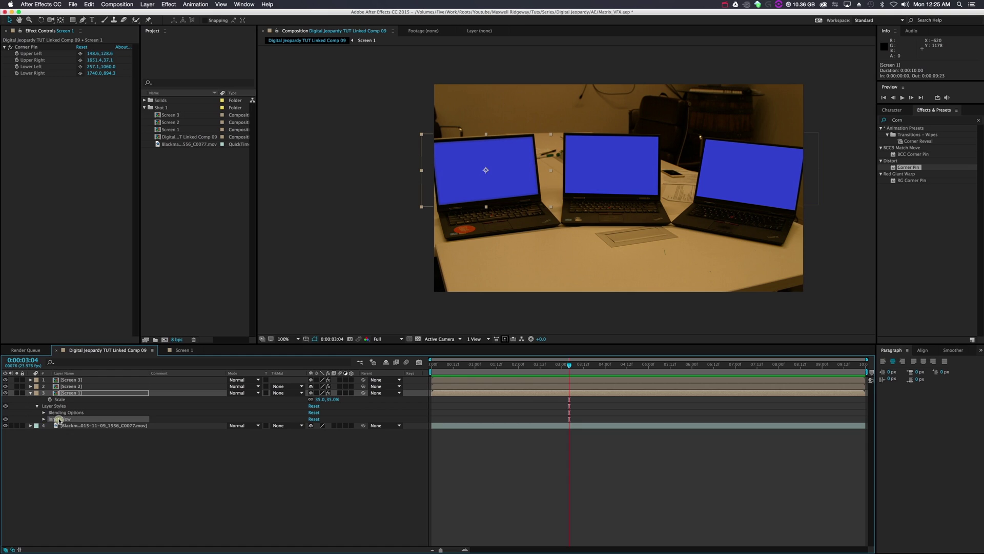
pyautogui.press('super+c')
pyautogui.click(79, 455)
pyautogui.click(72, 386)
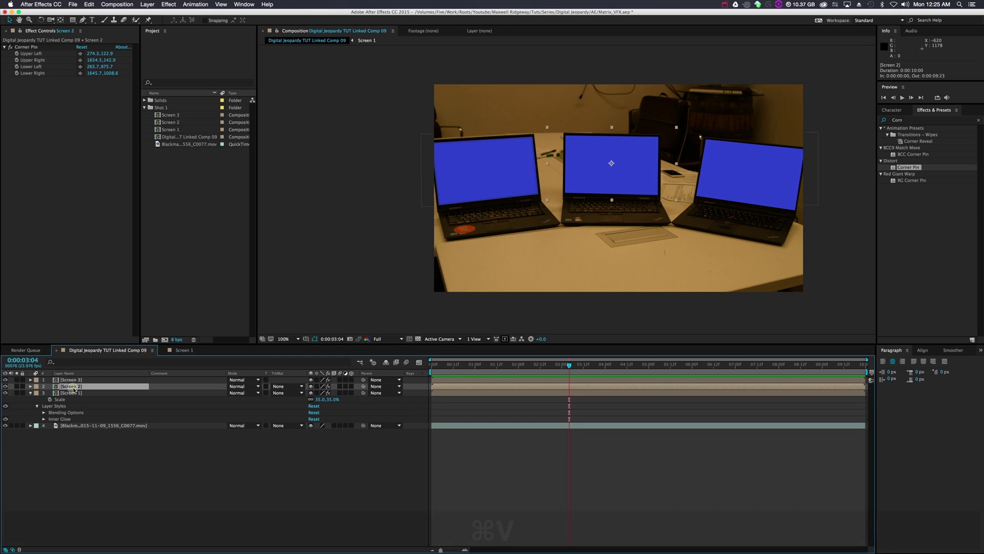
pyautogui.press('super+v')
pyautogui.click(72, 380)
pyautogui.press('super+v')
pyautogui.click(92, 496)
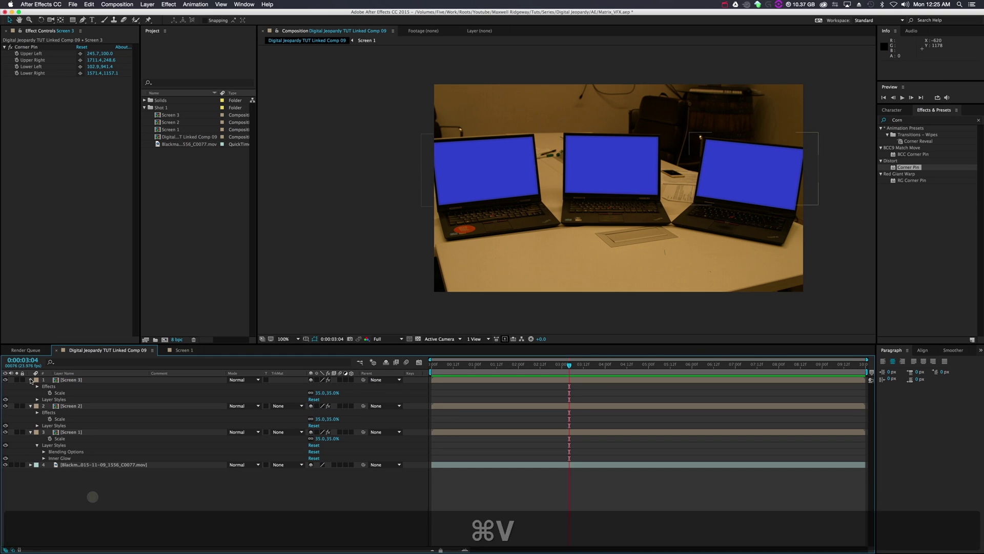
# - Collapse the properties of Screen 3, Screen 2 and Screen 1
pyautogui.click(30, 380)
pyautogui.click(30, 387)
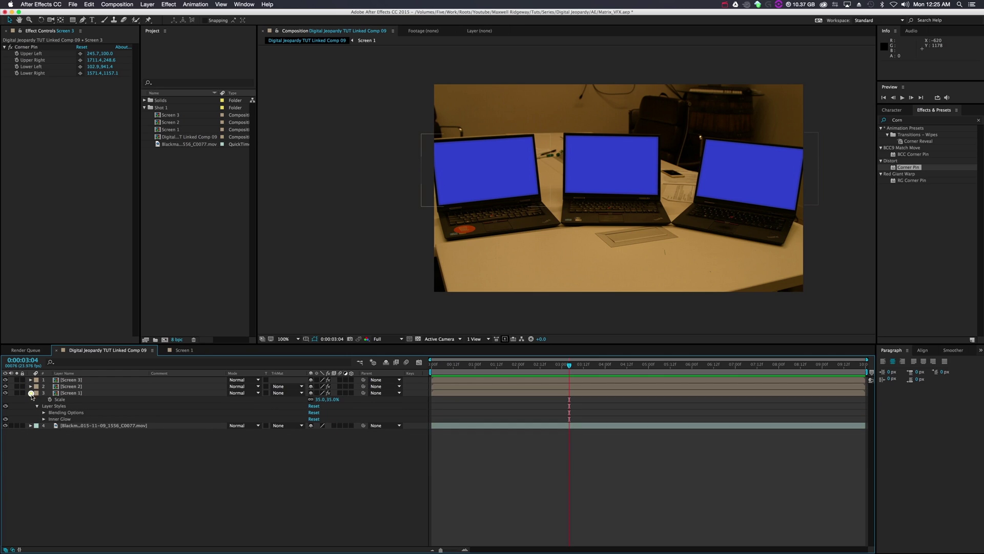
pyautogui.click(30, 392)
pyautogui.click(188, 251)
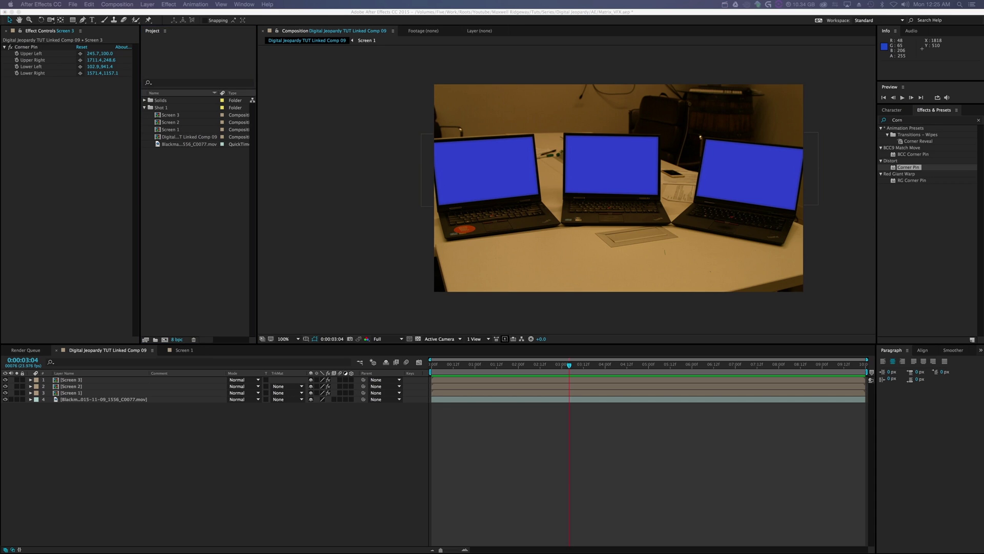
# - Move the Matrix code clip into the Shot 1 folder and add it to the Screen 1 comp
pyautogui.click(181, 171)
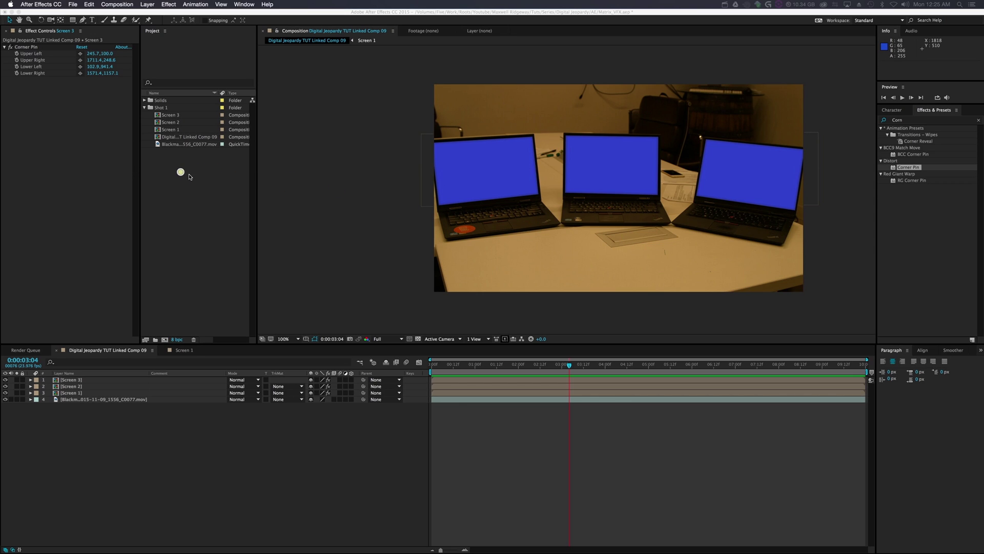
pyautogui.moveTo(169, 100)
pyautogui.mouseDown()
pyautogui.moveTo(164, 123)
pyautogui.moveTo(160, 114)
pyautogui.mouseUp()
pyautogui.click(180, 194)
pyautogui.doubleClick(173, 137)
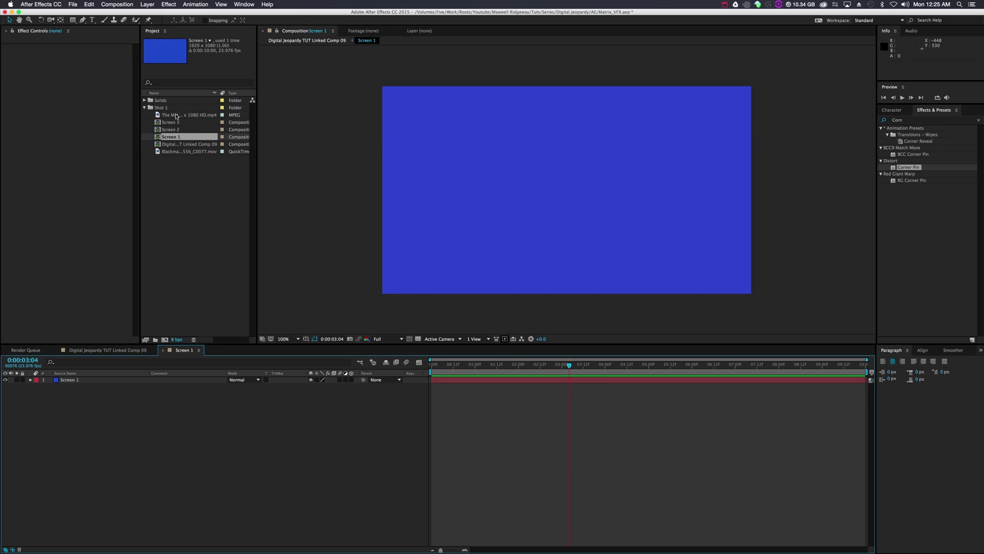
pyautogui.moveTo(176, 116); pyautogui.dragTo(107, 379)
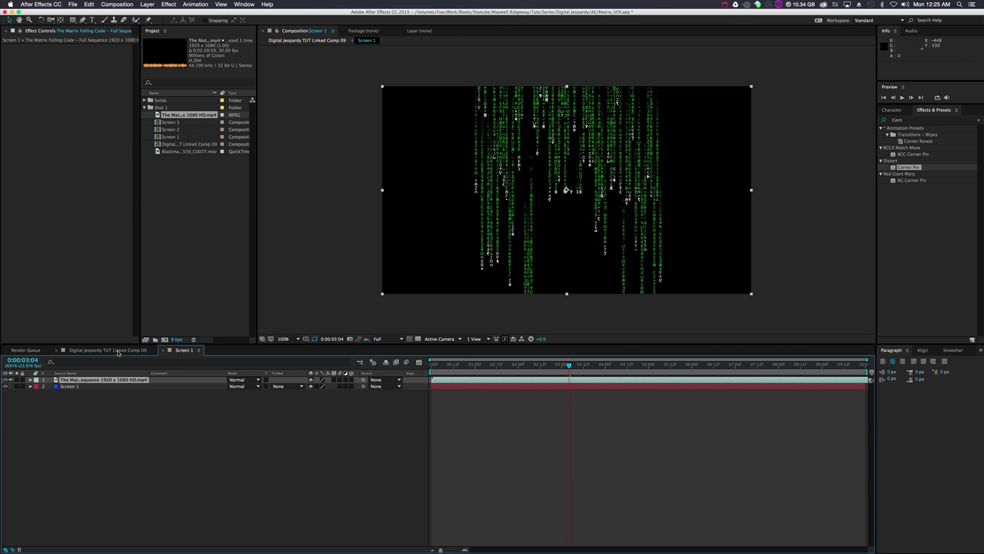
# - From Comp 09, reopen the Screen 1 precomp and slide the Matrix footage earlier to a busier section
pyautogui.click(118, 351)
pyautogui.click(72, 393)
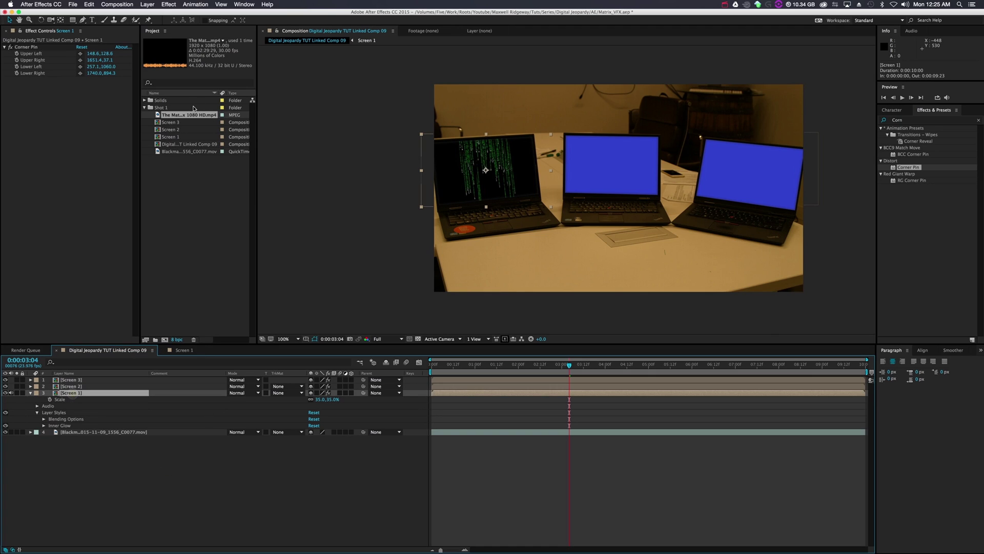
pyautogui.doubleClick(72, 393)
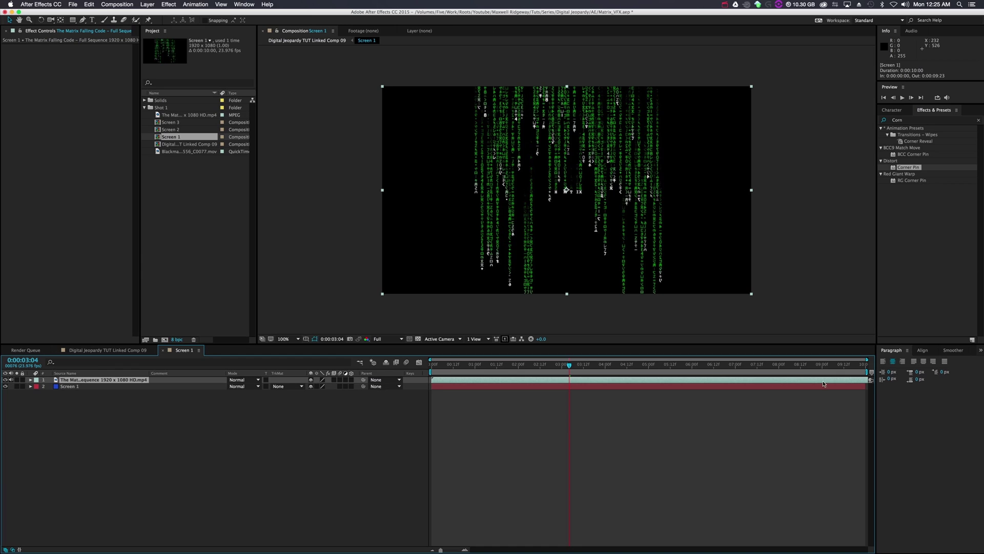
pyautogui.moveTo(823, 384); pyautogui.dragTo(428, 384)
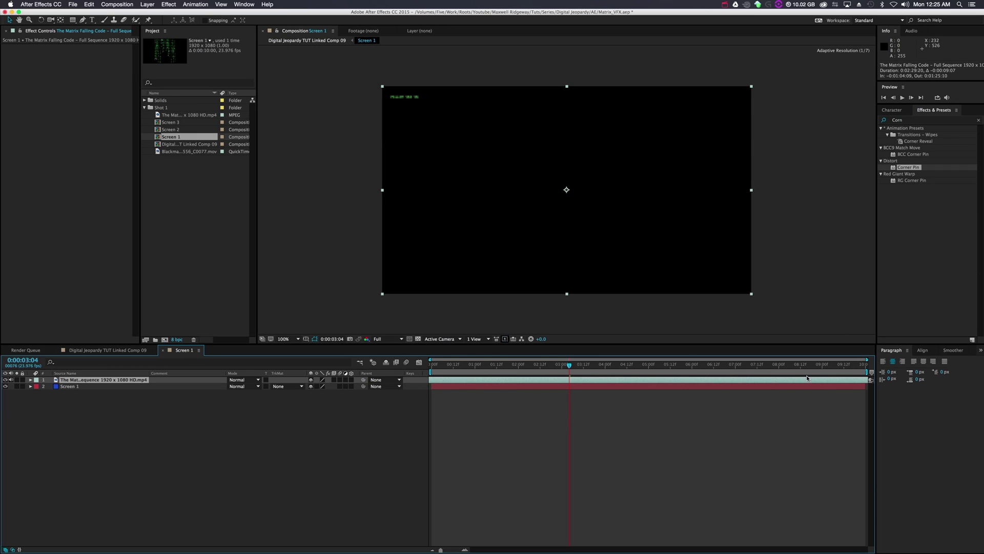
pyautogui.moveTo(807, 378); pyautogui.dragTo(579, 385)
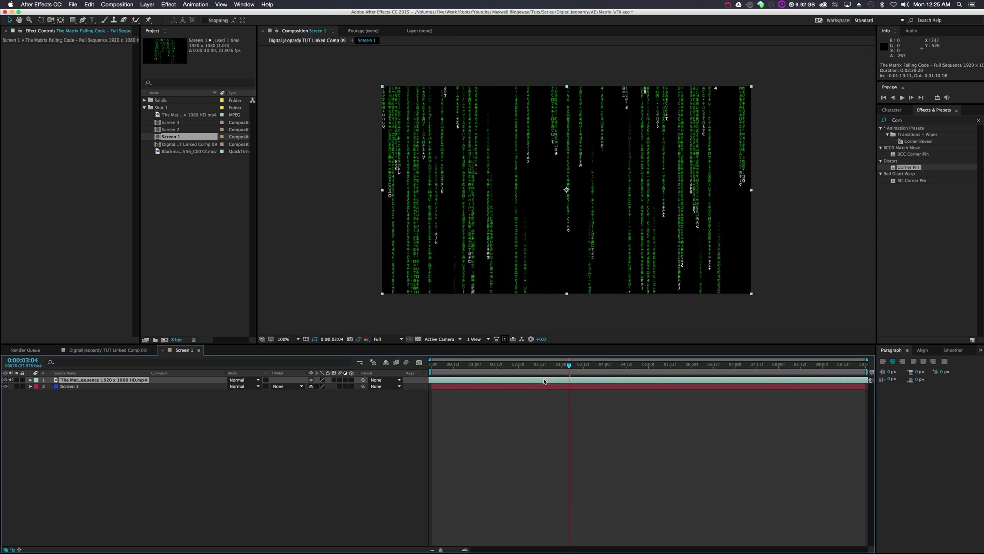
# - Copy the Matrix footage layer and paste it into the Screen 2 and Screen 3 comps
pyautogui.press('super+c')
pyautogui.click(373, 417)
pyautogui.click(171, 131)
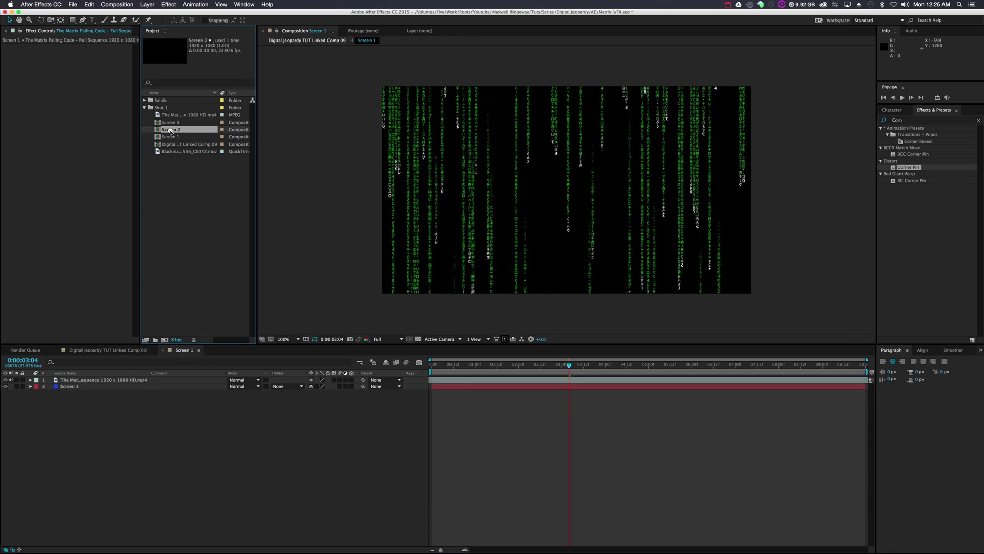
pyautogui.doubleClick(170, 132)
pyautogui.press('super+v')
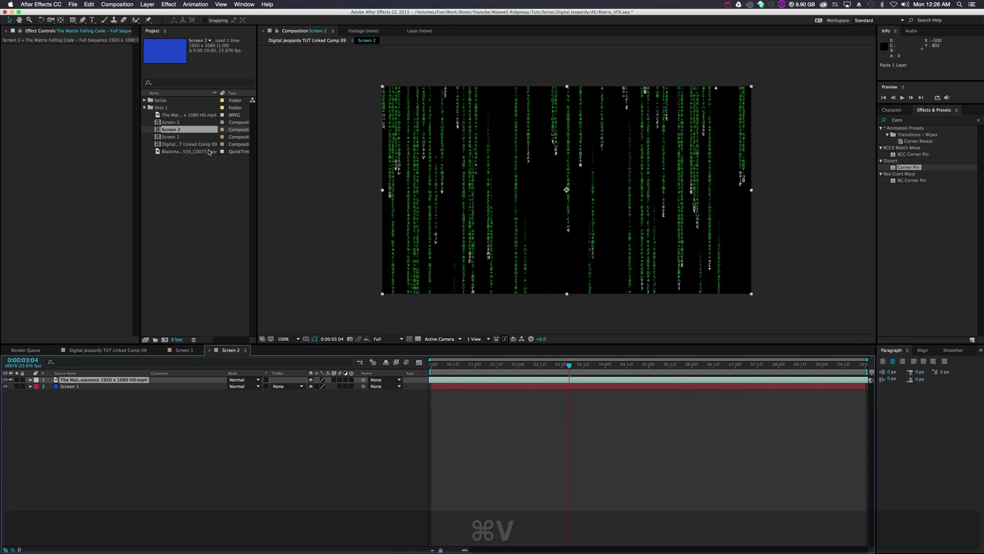
pyautogui.doubleClick(171, 122)
pyautogui.press('super+v')
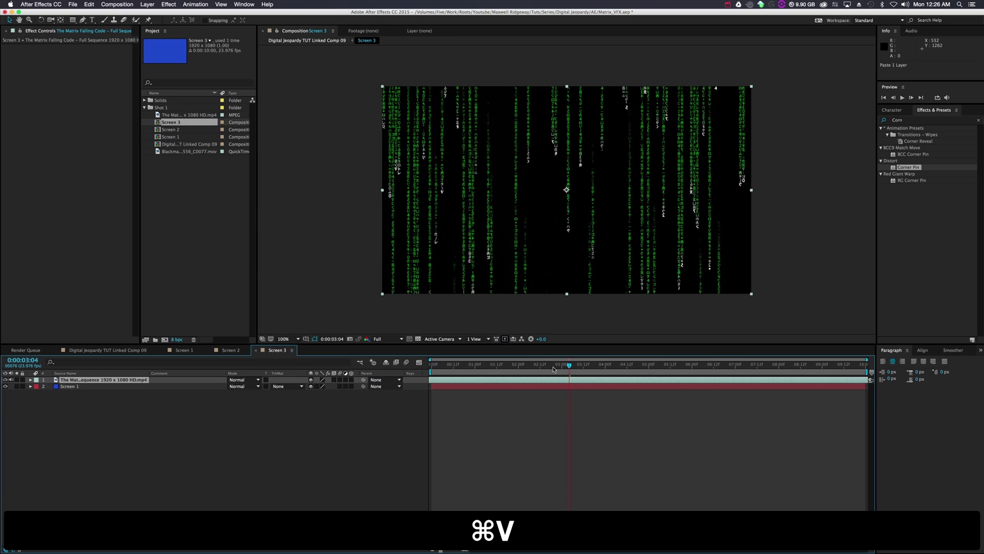
# - Slide the Matrix footage in Screen 3 and Screen 2 so each shows different frames
pyautogui.moveTo(597, 379); pyautogui.dragTo(392, 373)
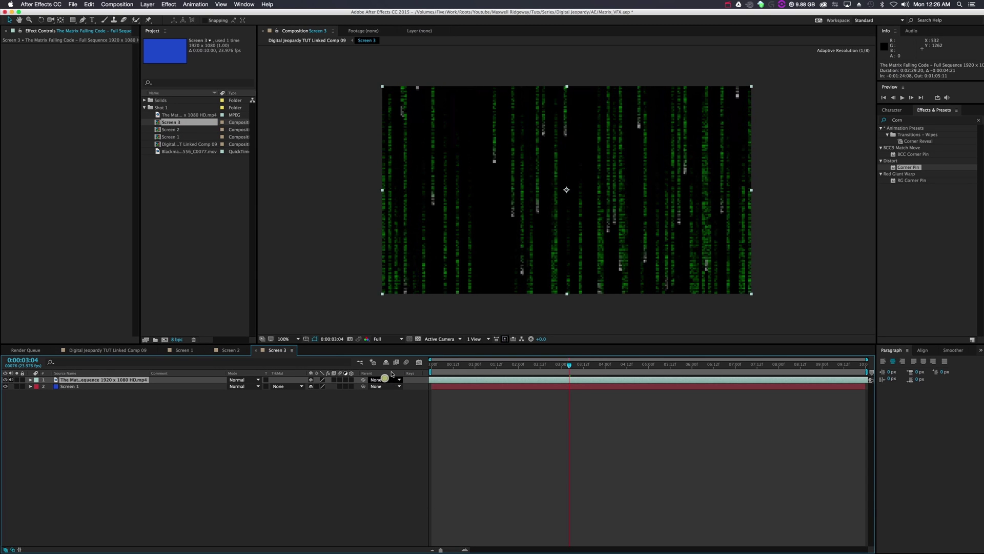
pyautogui.doubleClick(171, 129)
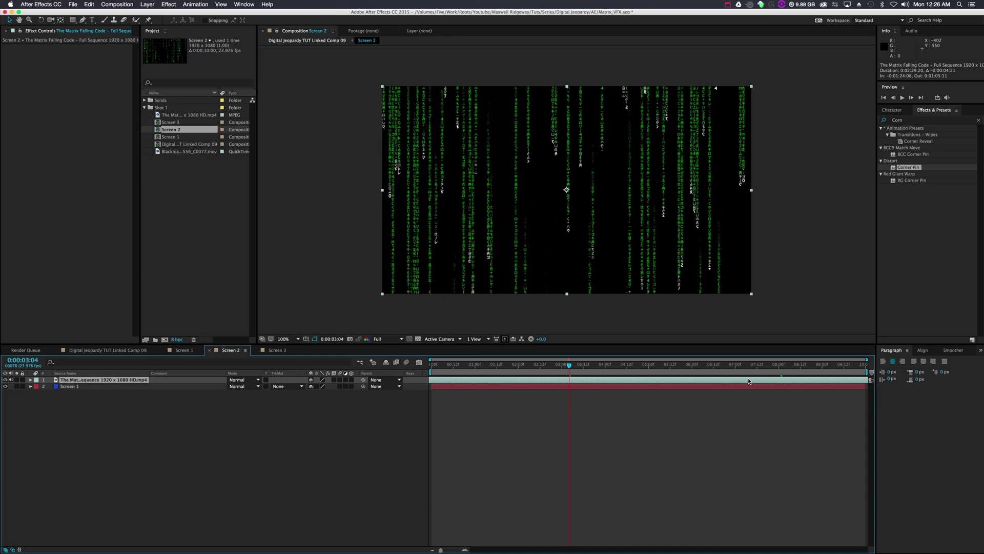
pyautogui.moveTo(748, 381); pyautogui.dragTo(458, 380)
# - Scrub through Comp 09 to check the code on all three laptop screens
pyautogui.click(298, 41)
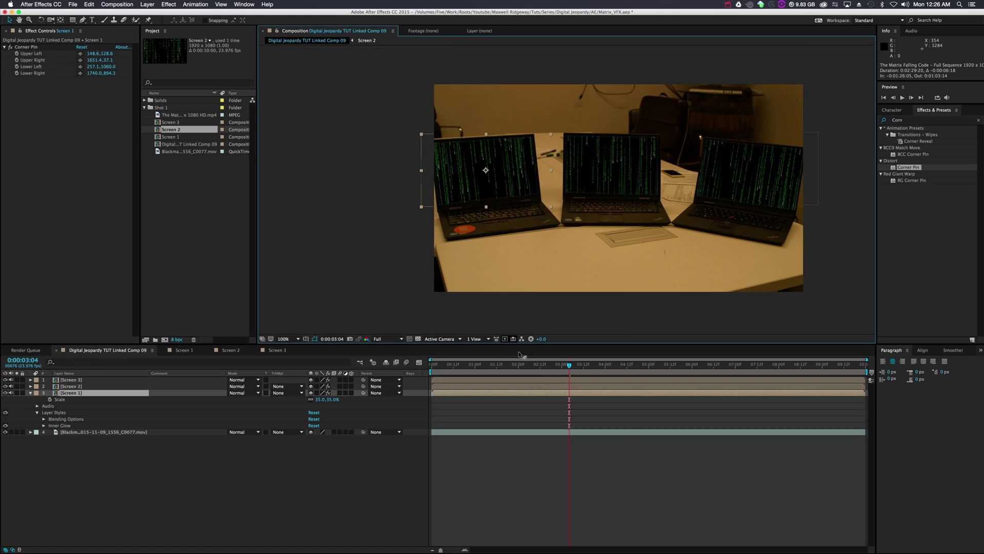
pyautogui.moveTo(628, 369); pyautogui.dragTo(681, 373)
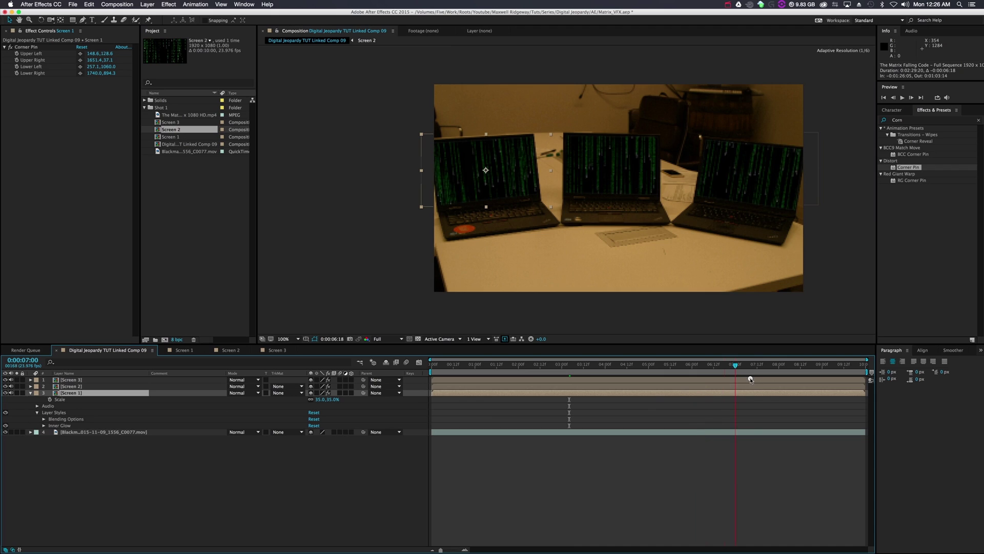
pyautogui.moveTo(751, 380); pyautogui.dragTo(788, 380)
pyautogui.moveTo(573, 374); pyautogui.dragTo(480, 373)
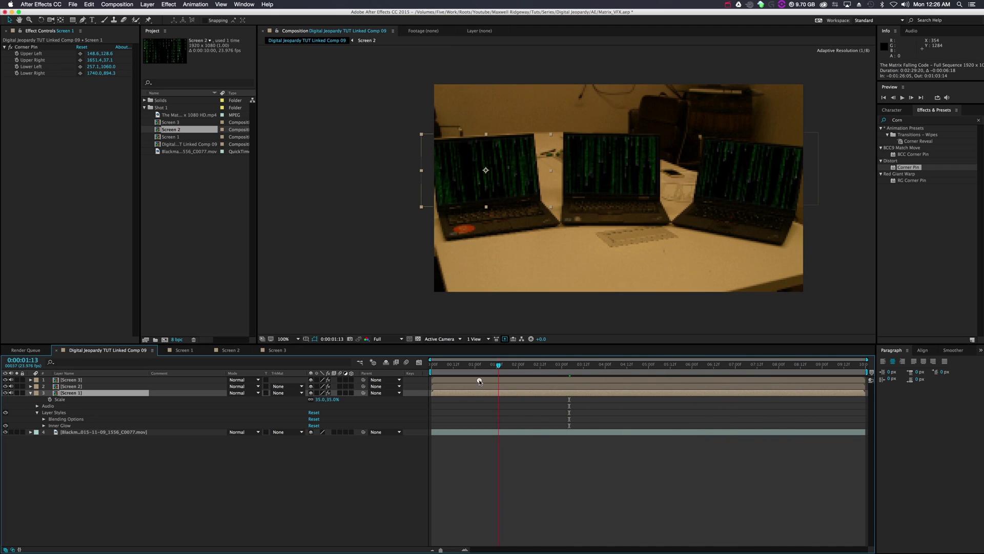
pyautogui.moveTo(540, 369); pyautogui.dragTo(692, 366)
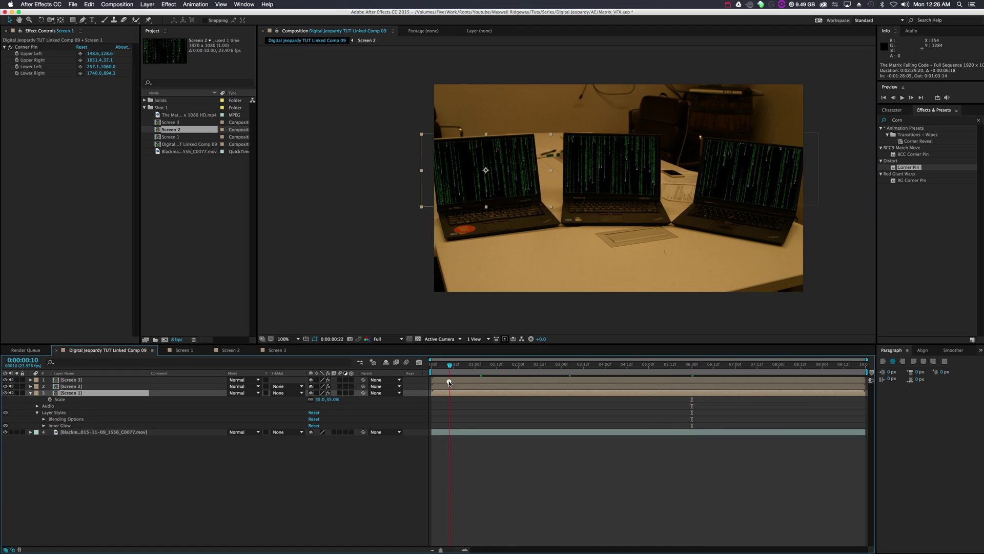
# - Bring persons-0106.png from Finder into the Project panel and file it under the Shot 1 folder
pyautogui.click(525, 501)
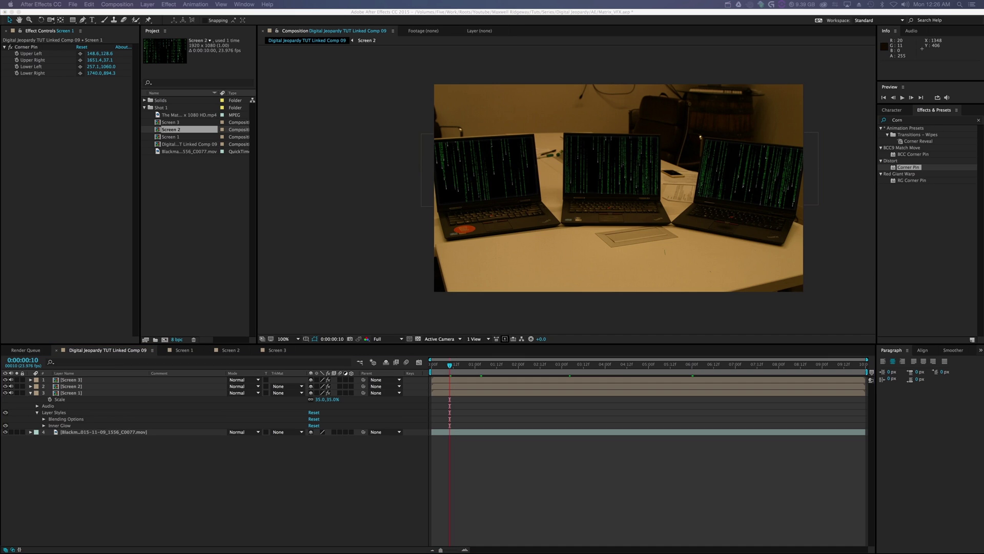
pyautogui.moveTo(969, 285); pyautogui.dragTo(191, 200)
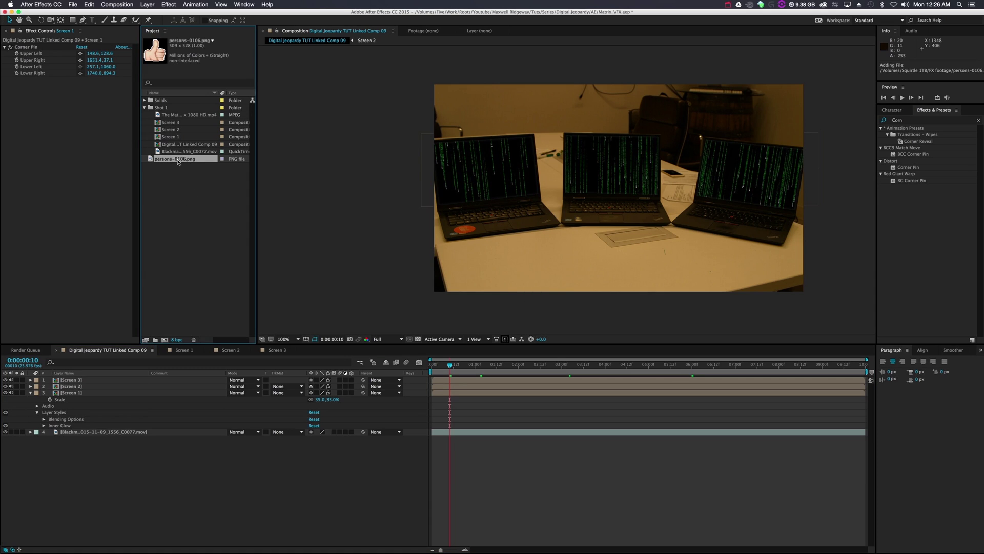
pyautogui.moveTo(170, 161); pyautogui.dragTo(163, 108)
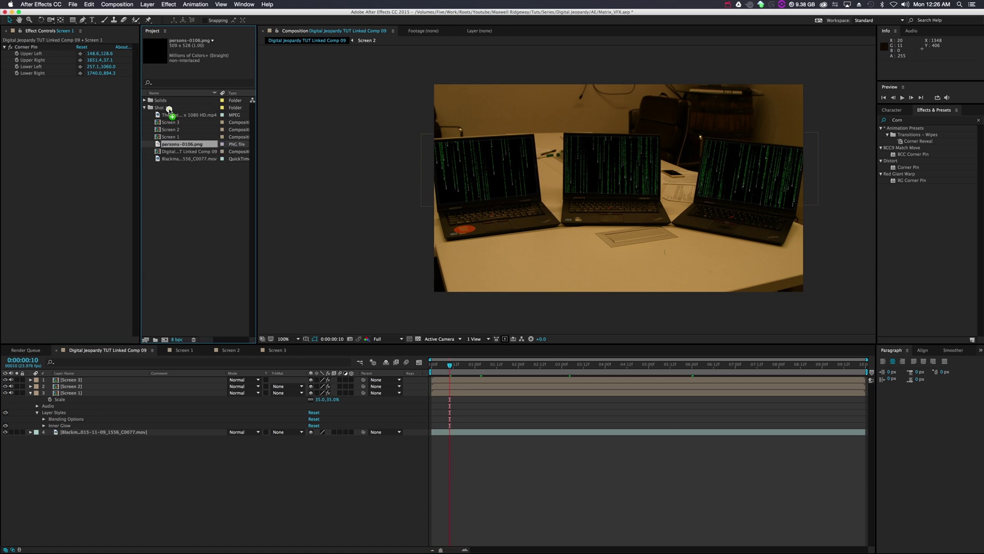
pyautogui.click(181, 203)
# - Add persons-0106.png to the Screen 1 comp, starting it 9 frames later
pyautogui.doubleClick(170, 137)
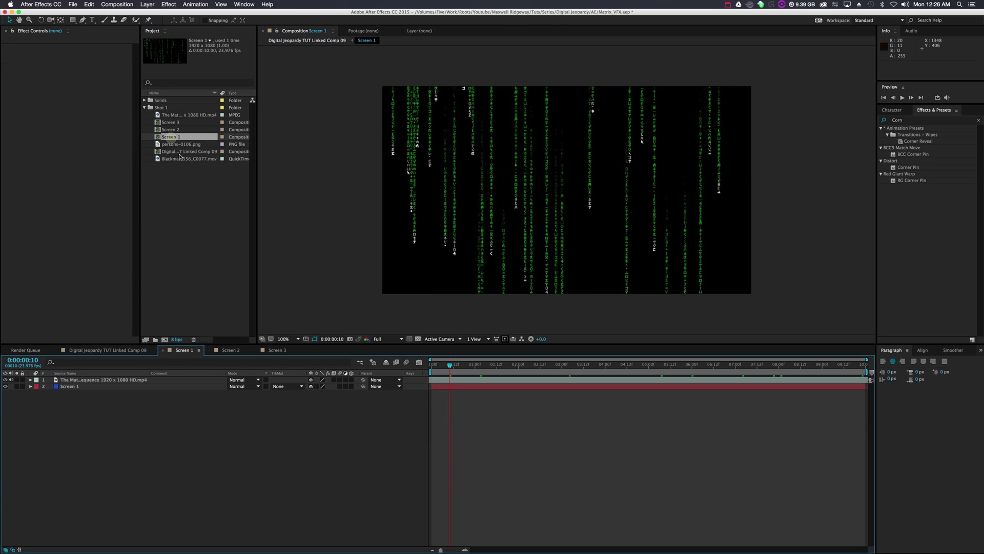
pyautogui.moveTo(175, 144); pyautogui.dragTo(128, 380)
pyautogui.moveTo(571, 221); pyautogui.dragTo(564, 211)
pyautogui.press('super+z')
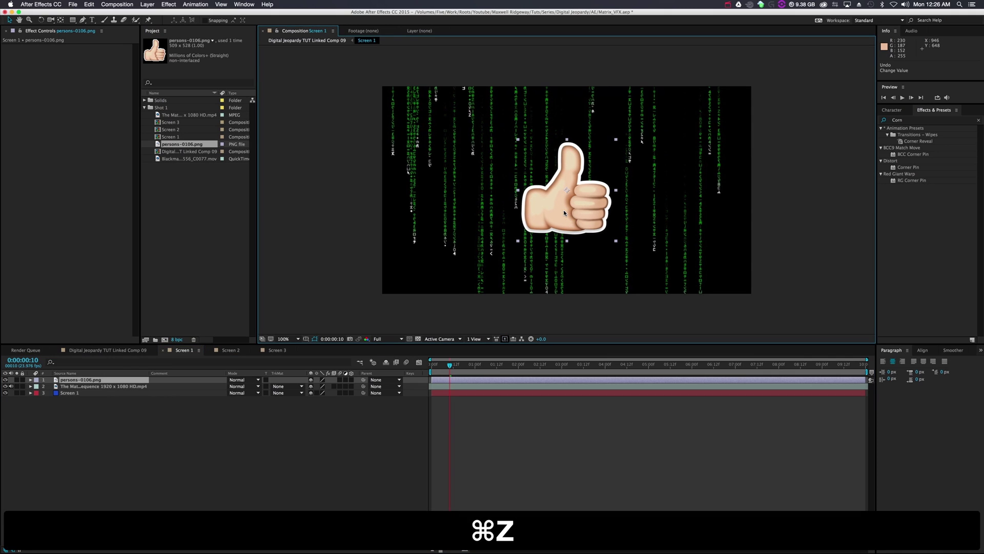
pyautogui.click(483, 425)
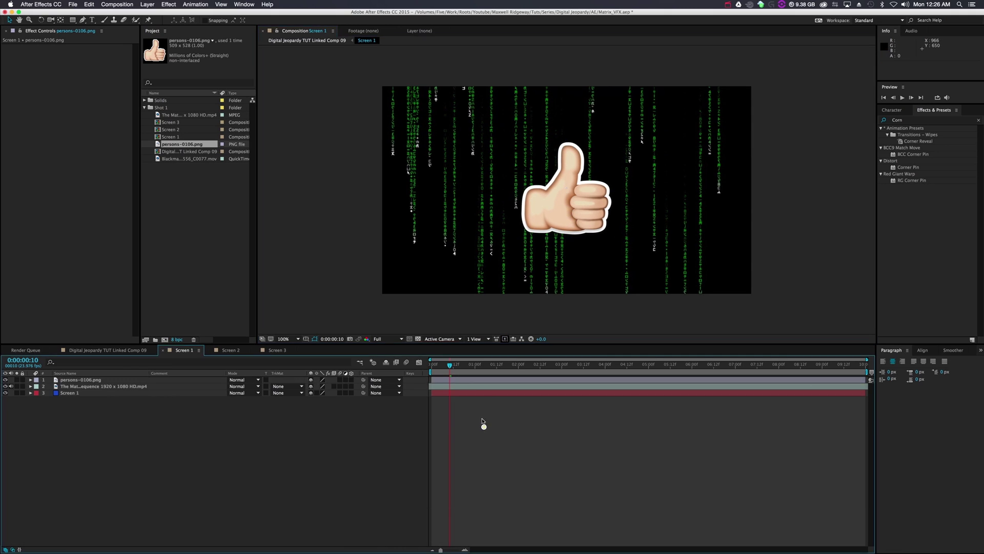
pyautogui.moveTo(469, 380); pyautogui.dragTo(483, 382)
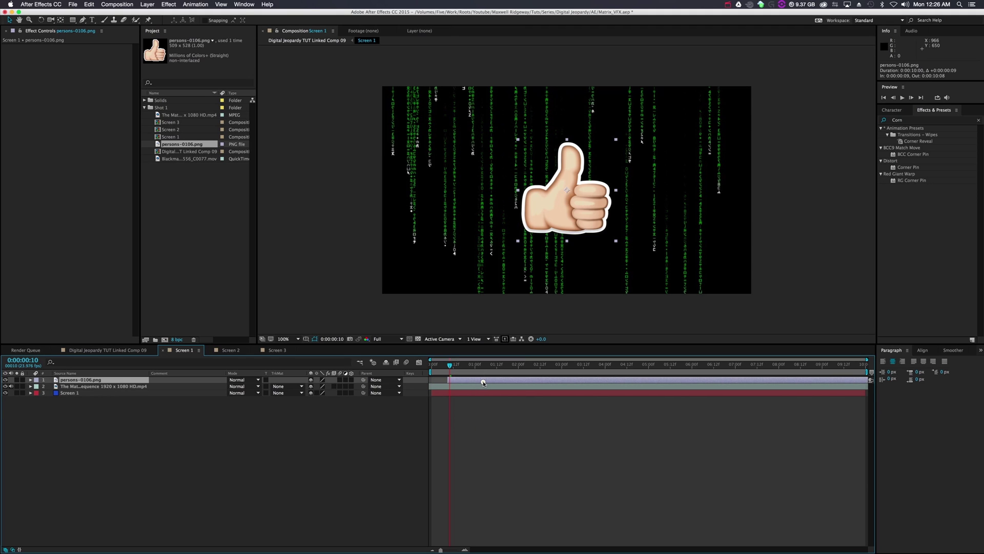
# - Keyframe the thumbs-up's Scale from 0% at 0:00:00:11 up to full size
pyautogui.press('s')
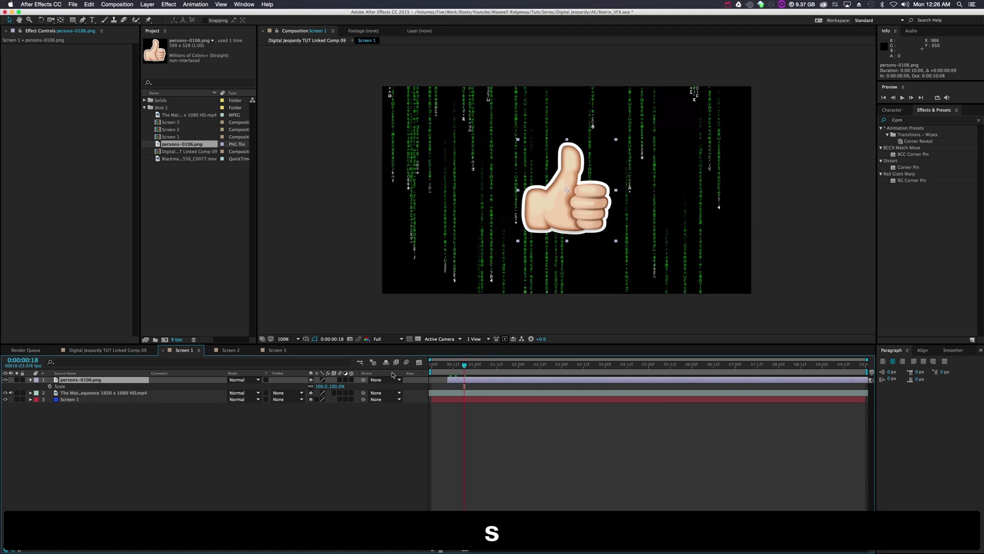
pyautogui.click(49, 386)
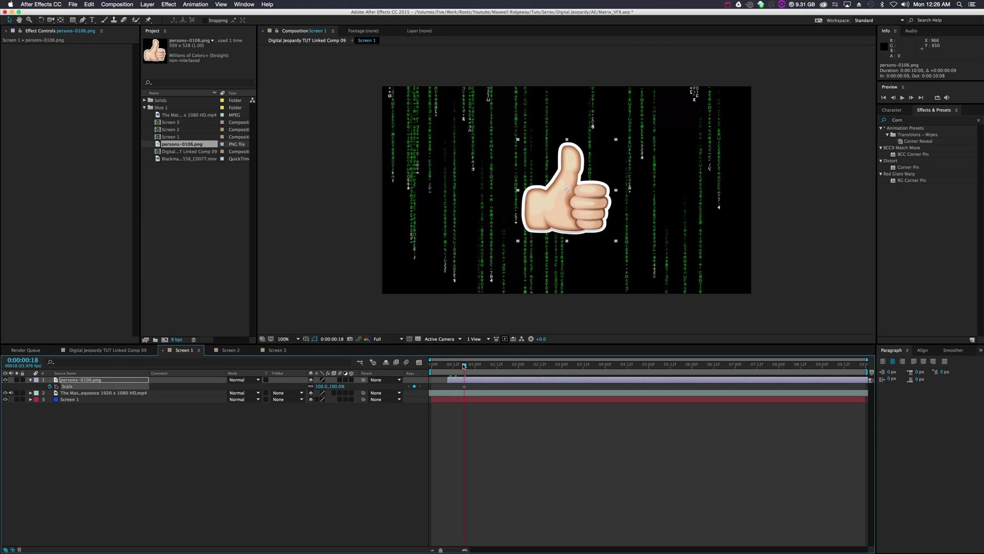
pyautogui.moveTo(456, 366); pyautogui.dragTo(451, 366)
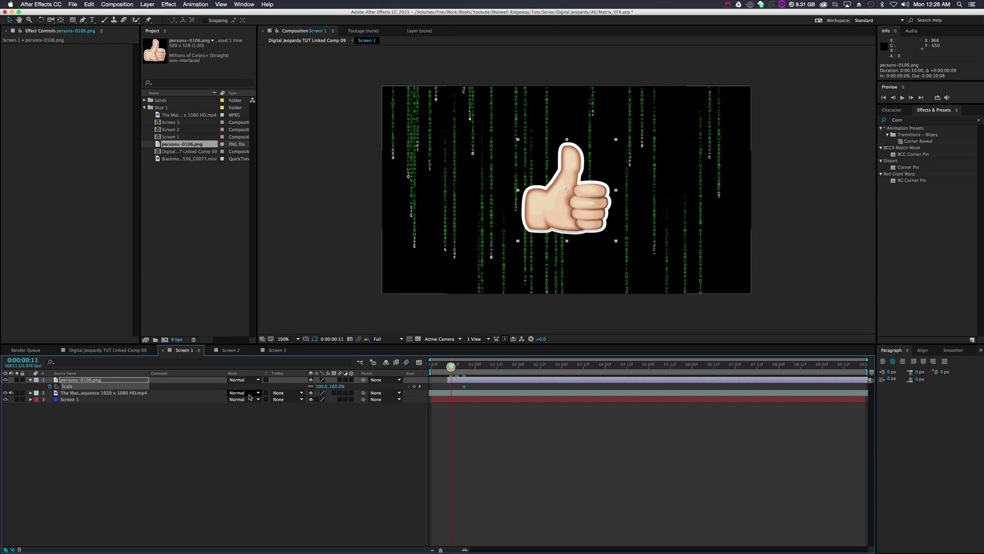
pyautogui.moveTo(334, 386); pyautogui.dragTo(276, 392)
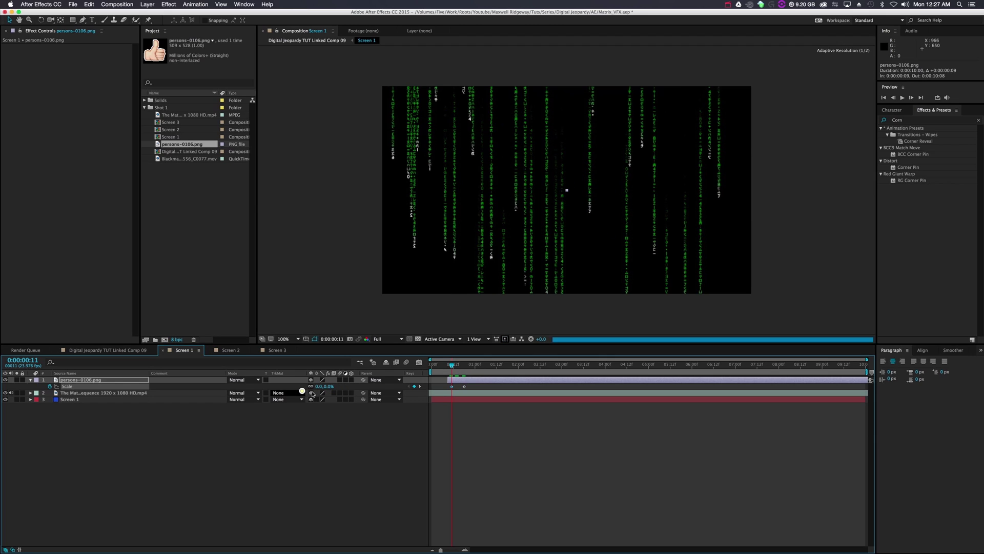
# - Apply easing to both Scale keyframes of the thumbs-up
pyautogui.rightClick(452, 388)
pyautogui.moveTo(523, 475)
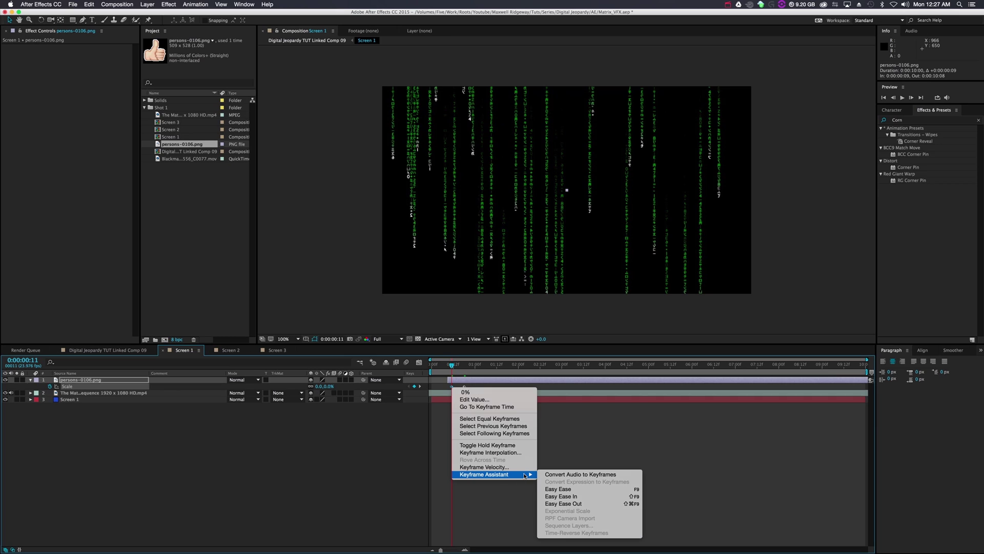
pyautogui.click(562, 496)
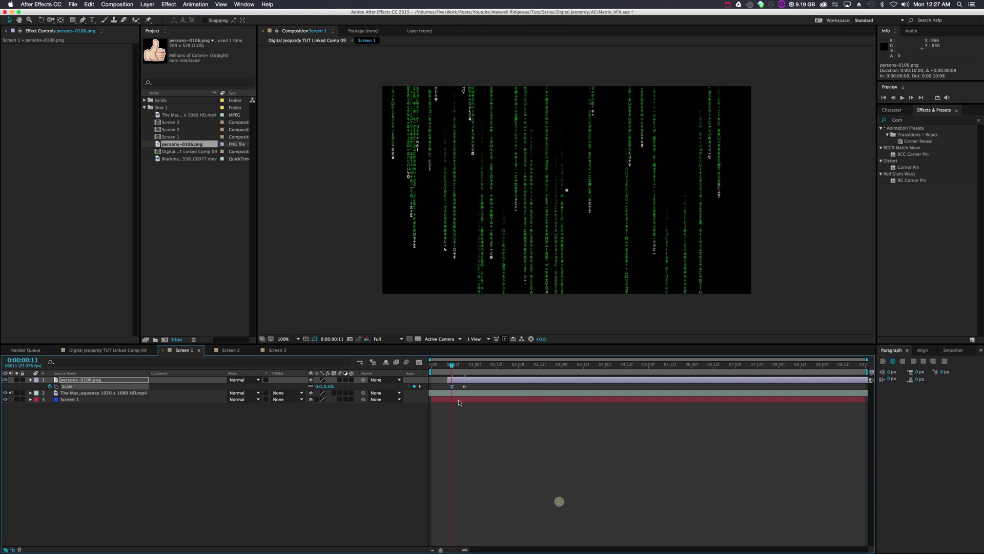
pyautogui.rightClick(464, 388)
pyautogui.moveTo(518, 475)
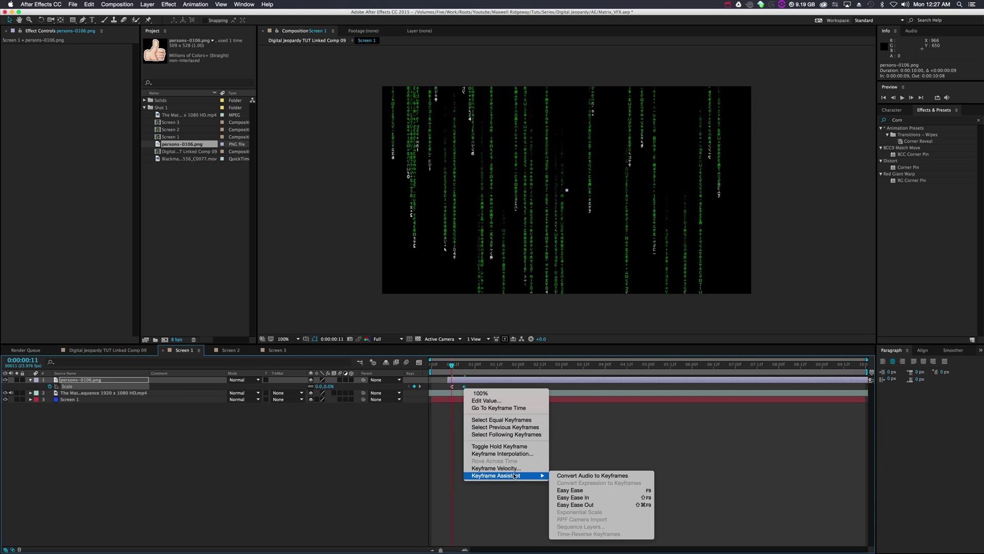
pyautogui.click(575, 497)
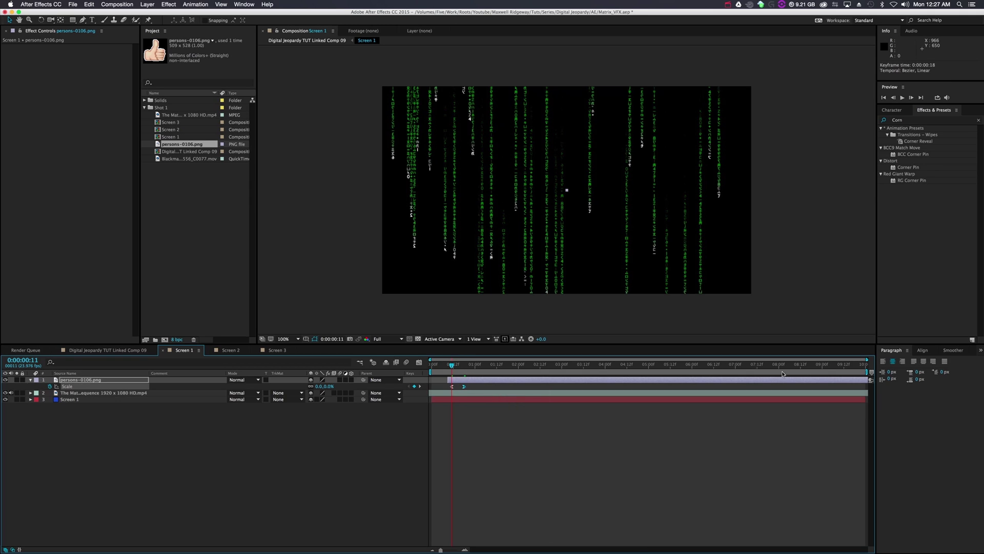
# - Limit the preview range to about one second, play the pop-in, and scrub to frame 20
pyautogui.moveTo(866, 372); pyautogui.dragTo(482, 373)
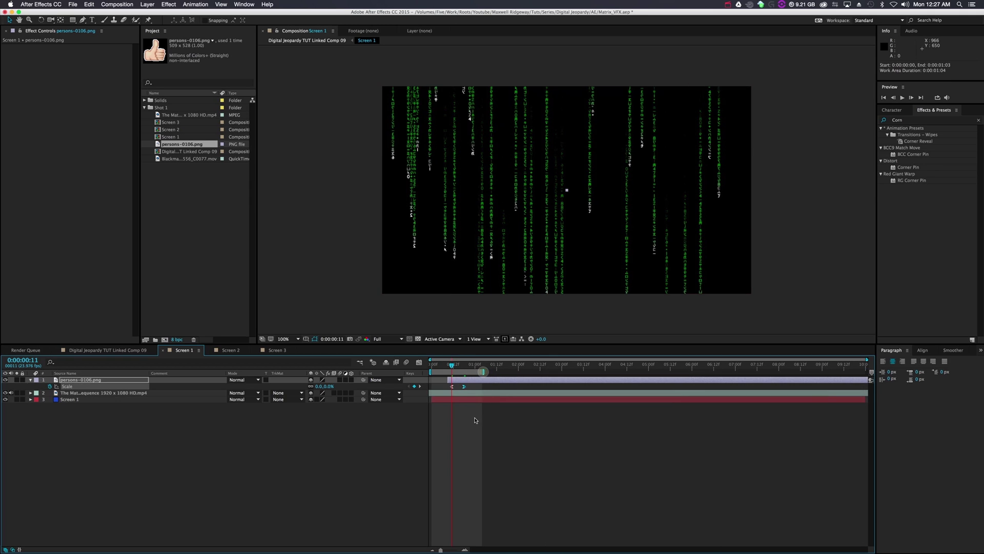
pyautogui.click(902, 97)
pyautogui.click(597, 320)
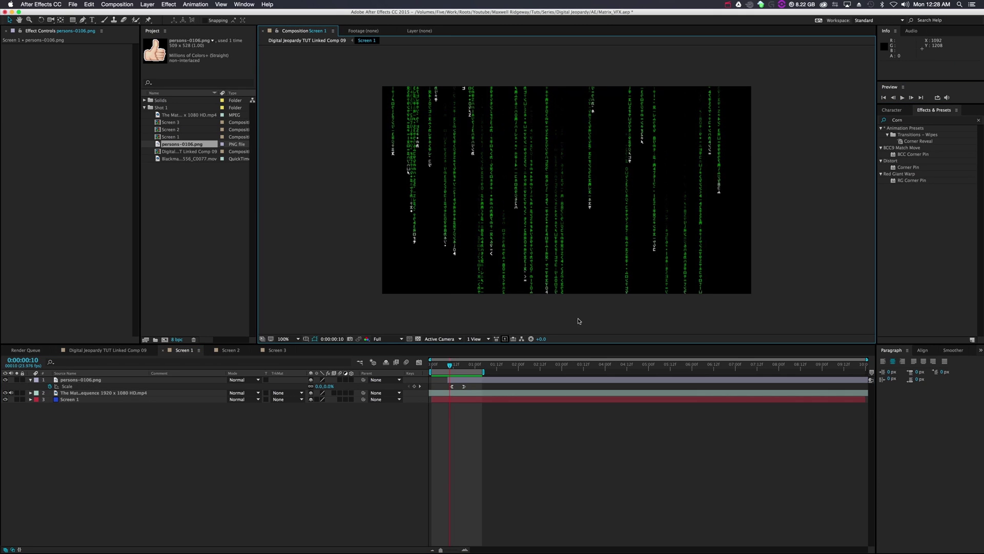
pyautogui.moveTo(449, 366); pyautogui.dragTo(435, 368)
pyautogui.press('space')
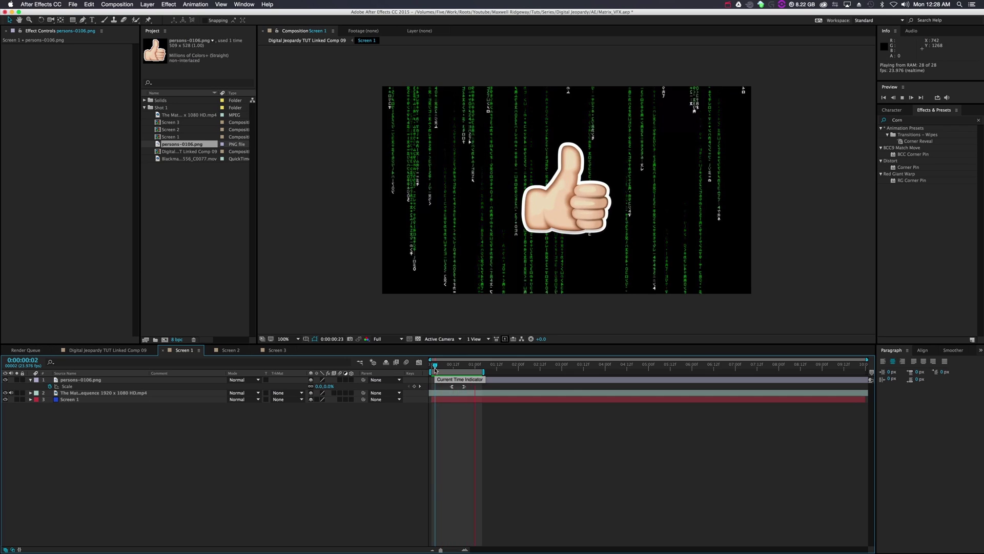
pyautogui.press('space')
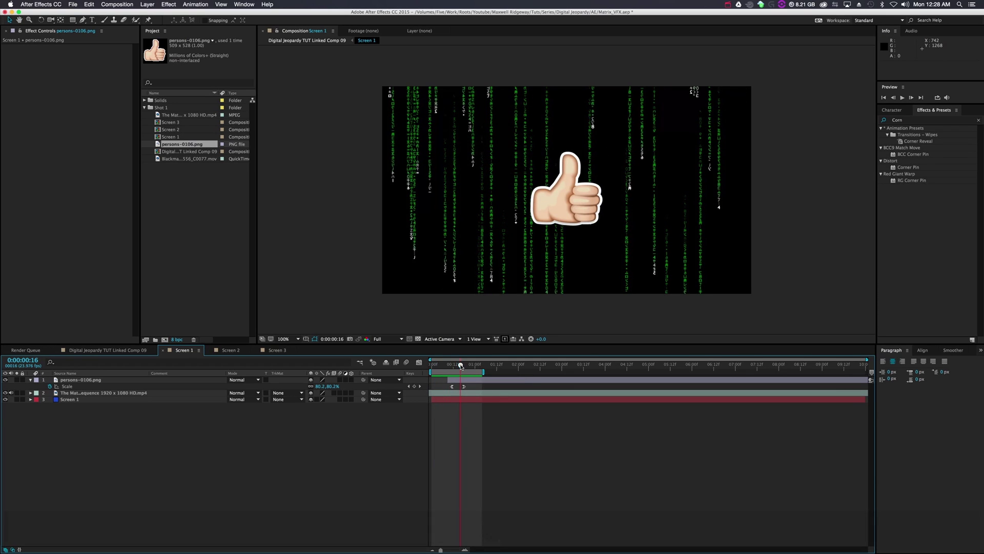
pyautogui.moveTo(461, 365)
pyautogui.mouseDown()
pyautogui.moveTo(435, 365)
pyautogui.moveTo(468, 364)
pyautogui.mouseUp()
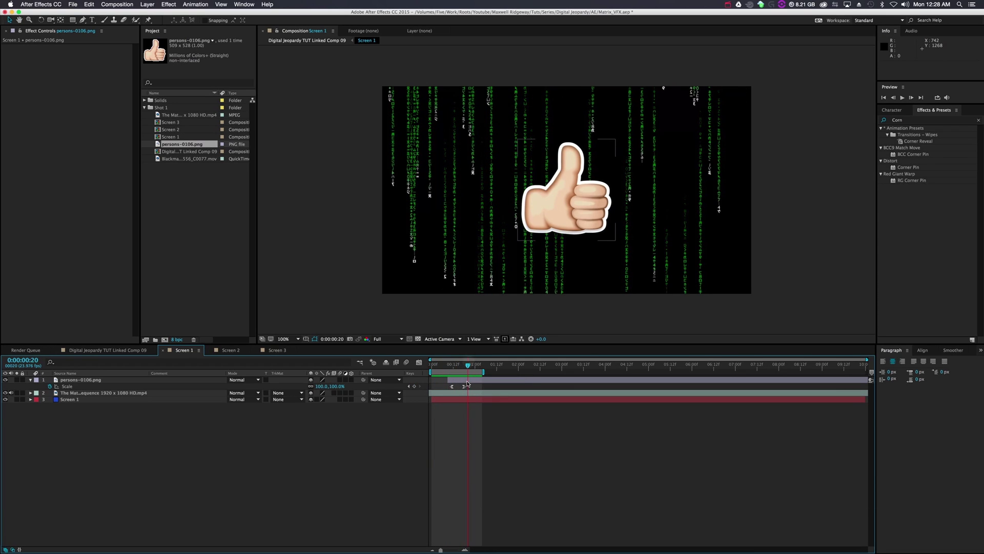
# - Search the effects for 'hue' and apply Hue/Saturation to the thumbs-up layer
pyautogui.click(468, 380)
pyautogui.click(874, 120)
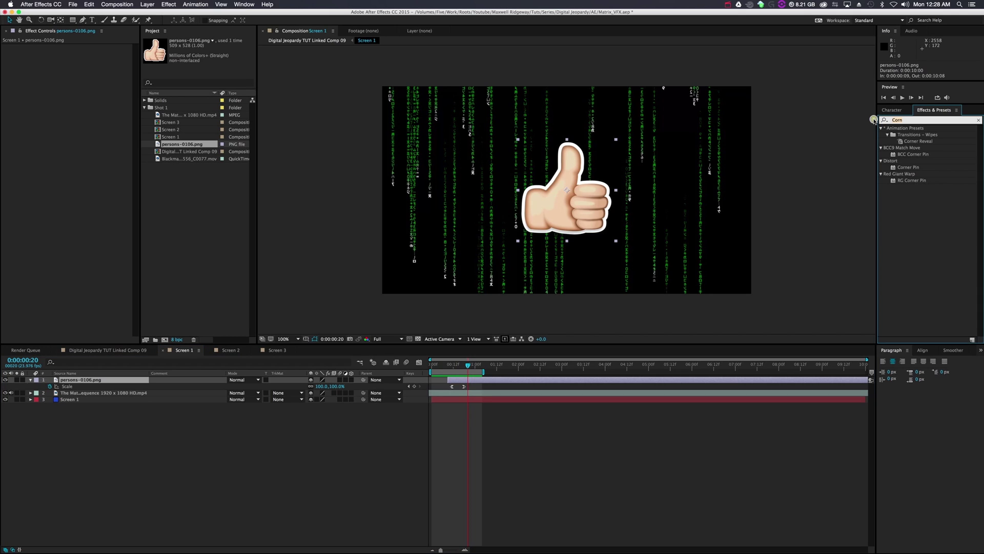
pyautogui.write('hue')
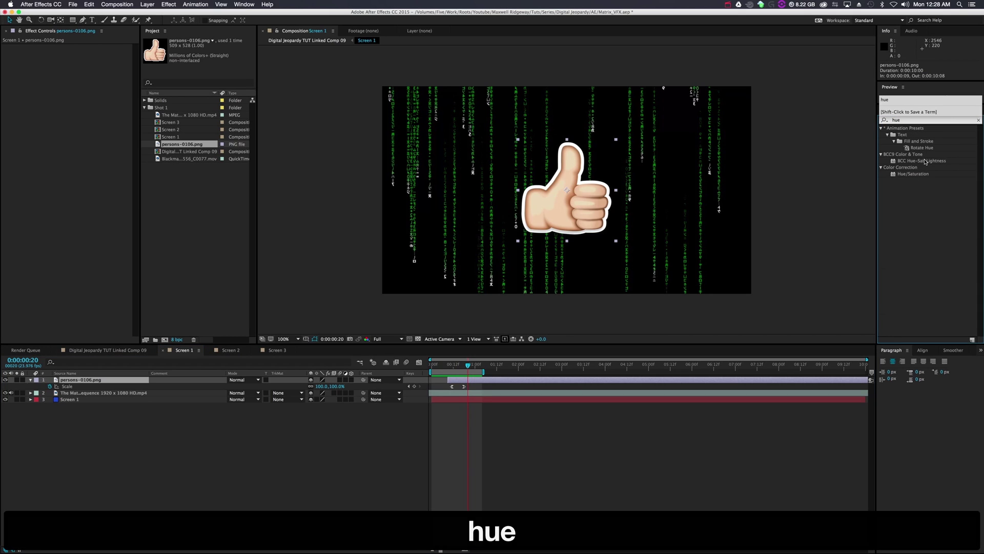
pyautogui.moveTo(913, 174); pyautogui.dragTo(496, 379)
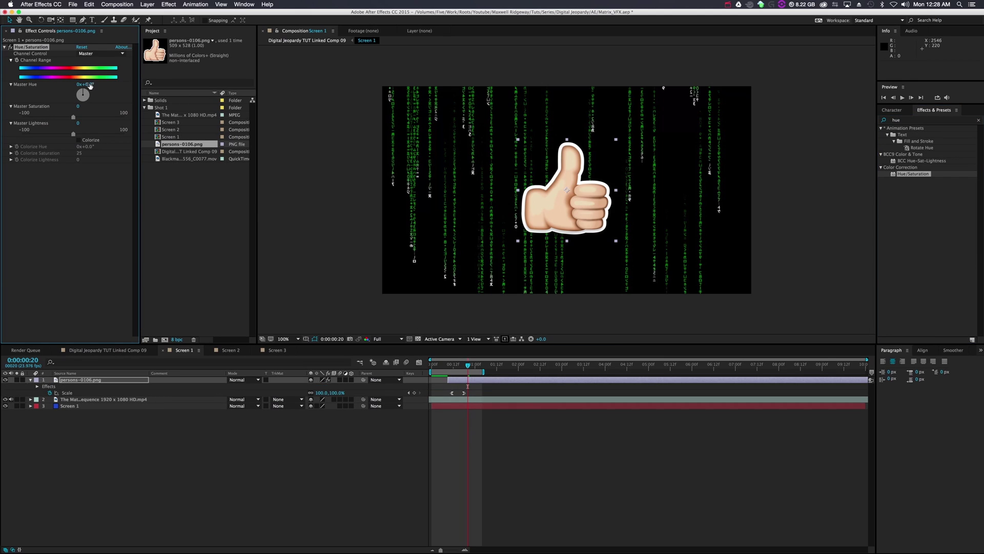
# - Shift the hue toward green, set Saturation -32 and Lightness -14, and lower Opacity
pyautogui.moveTo(95, 83); pyautogui.dragTo(104, 85)
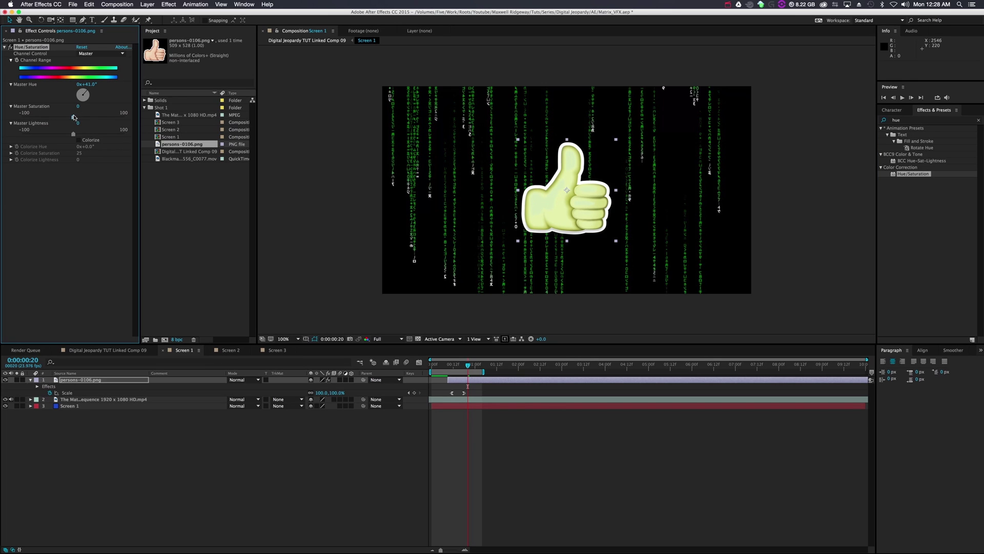
pyautogui.moveTo(73, 117)
pyautogui.mouseDown()
pyautogui.moveTo(53, 124)
pyautogui.moveTo(85, 119)
pyautogui.moveTo(57, 119)
pyautogui.mouseUp()
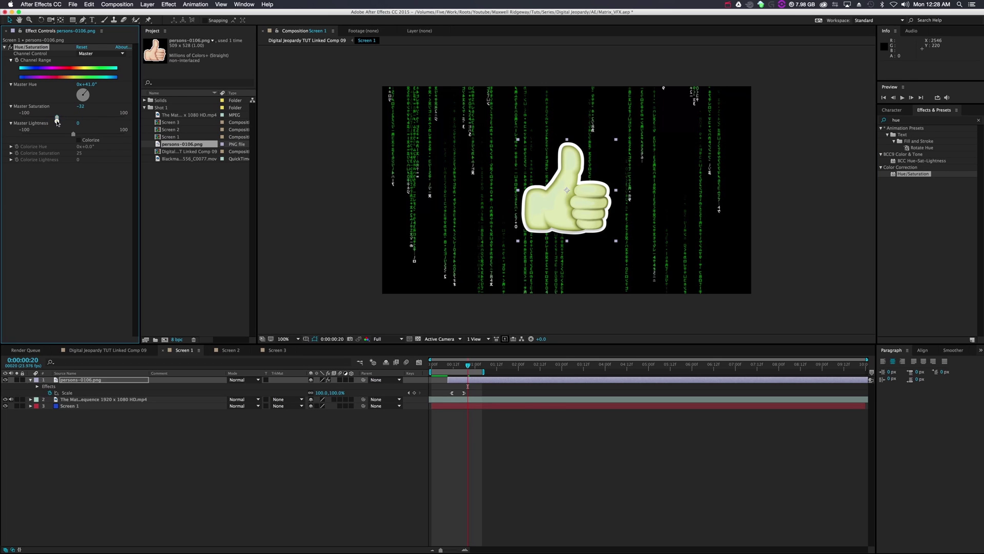
pyautogui.click(109, 85)
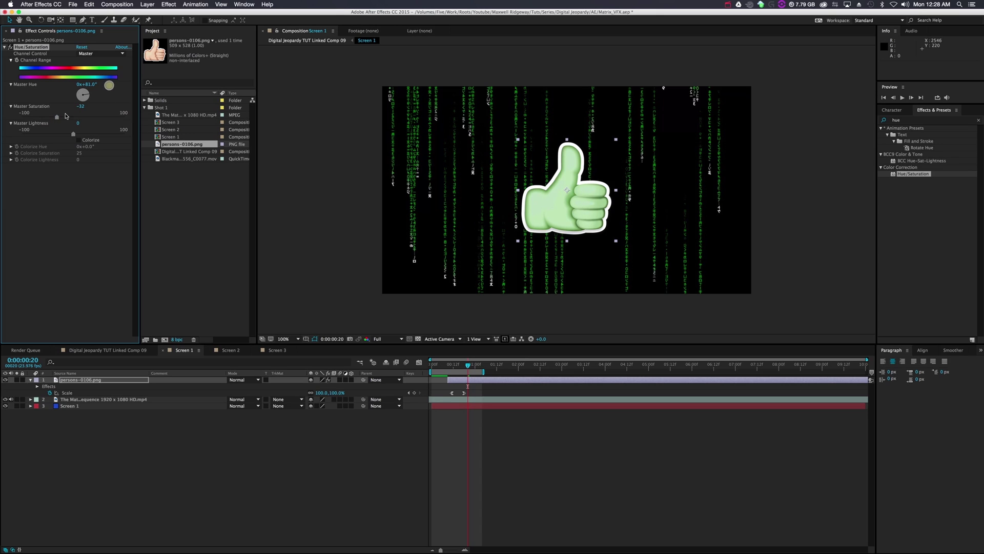
pyautogui.moveTo(74, 134)
pyautogui.mouseDown()
pyautogui.moveTo(52, 135)
pyautogui.moveTo(67, 138)
pyautogui.mouseUp()
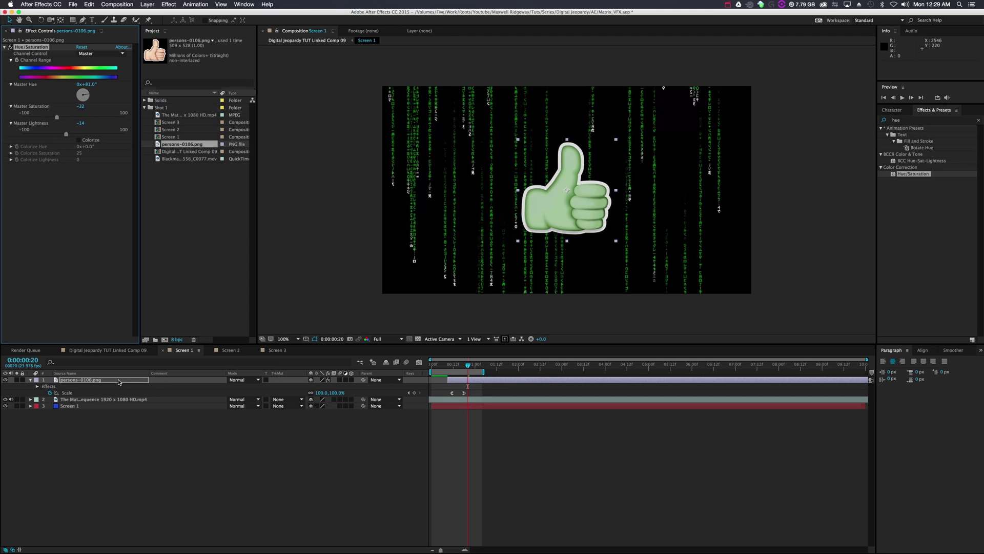
pyautogui.press('t')
pyautogui.moveTo(313, 386); pyautogui.dragTo(311, 388)
# - Set opacity to 84%, then paste the thumbs-up into Screen 2 and Screen 3, starting around 3 and 6 seconds
pyautogui.click(318, 465)
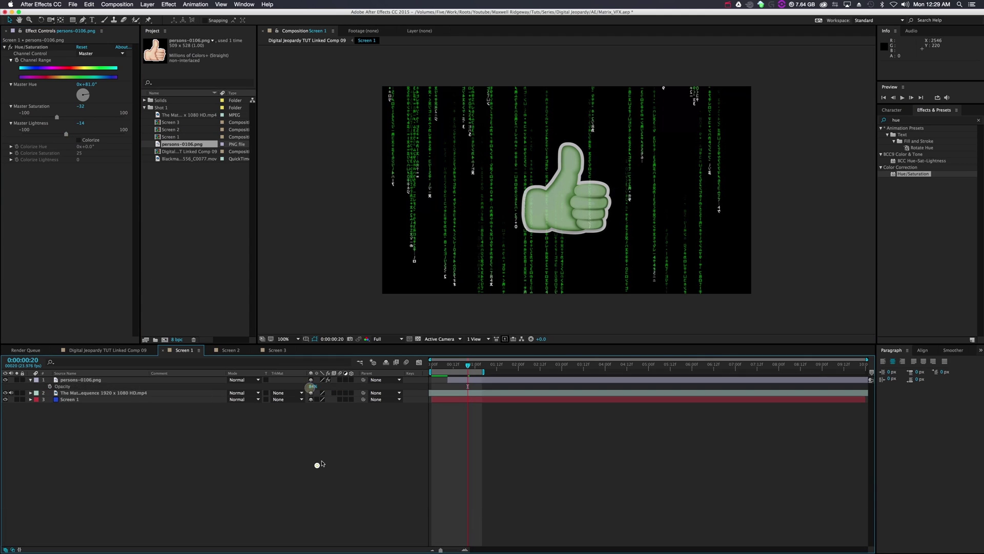
pyautogui.click(460, 379)
pyautogui.press('super+c')
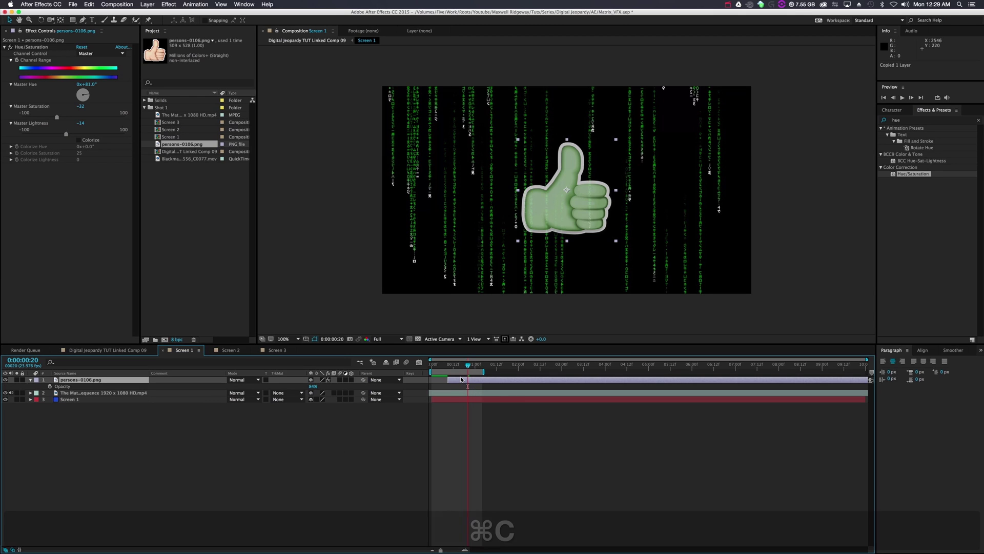
pyautogui.click(230, 349)
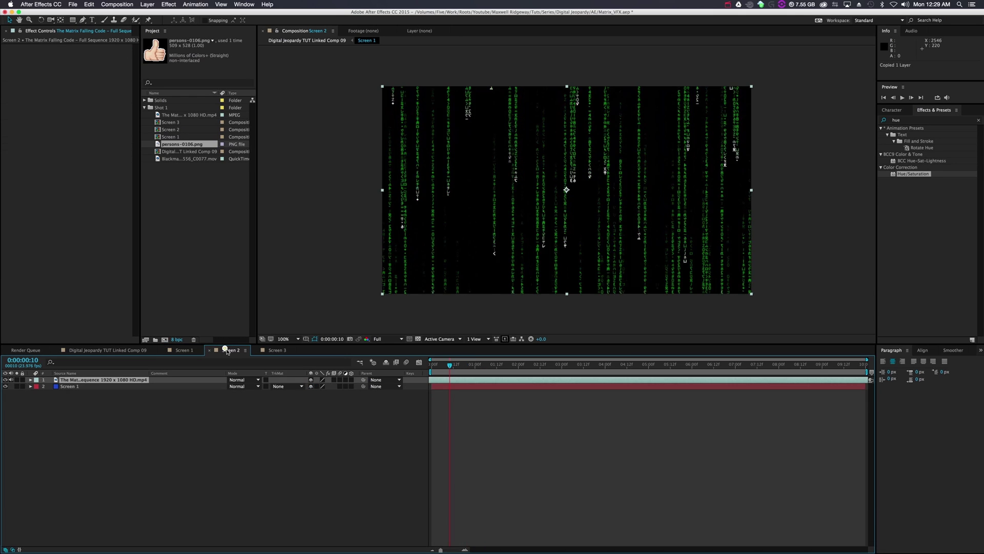
pyautogui.press('super+v')
pyautogui.moveTo(482, 382); pyautogui.dragTo(620, 382)
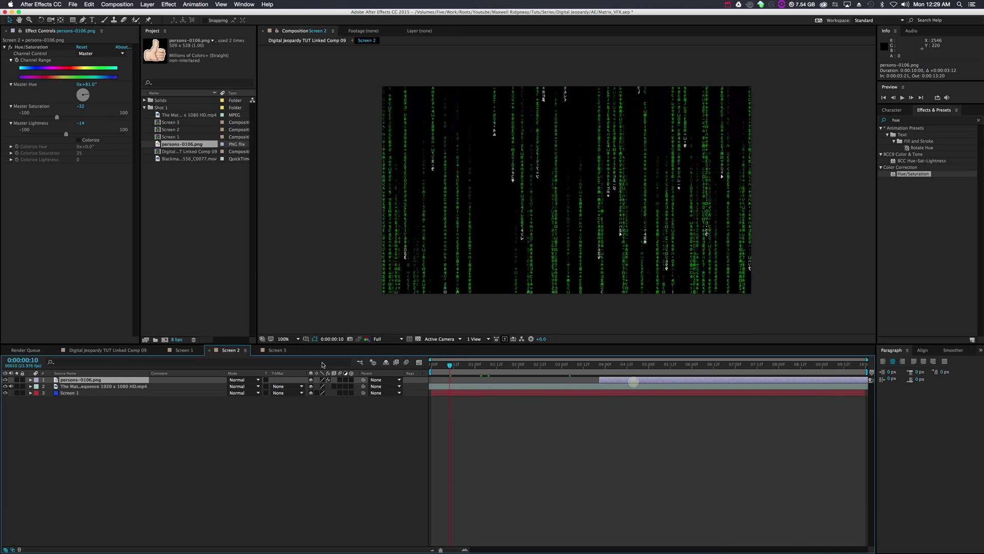
pyautogui.click(276, 350)
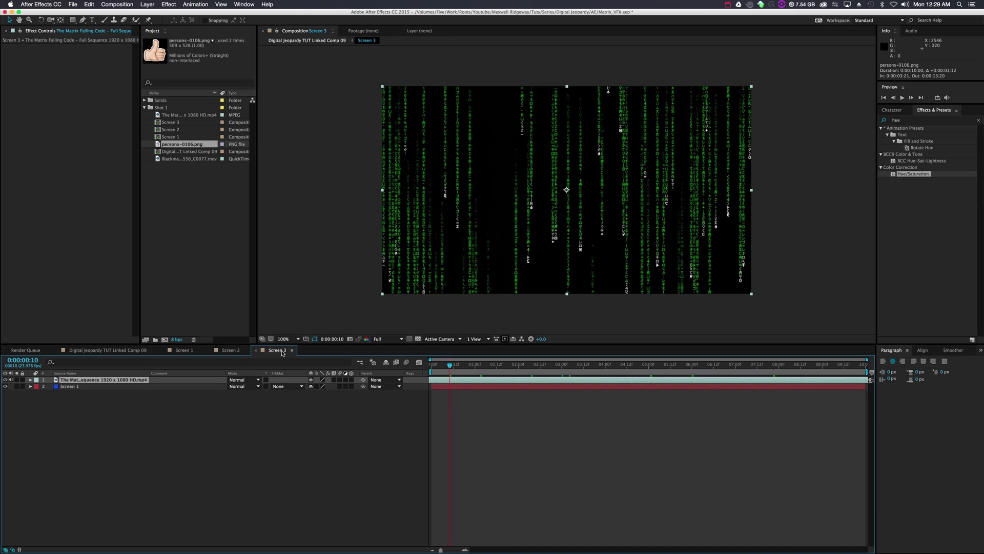
pyautogui.press('super+v')
pyautogui.moveTo(477, 379); pyautogui.dragTo(726, 378)
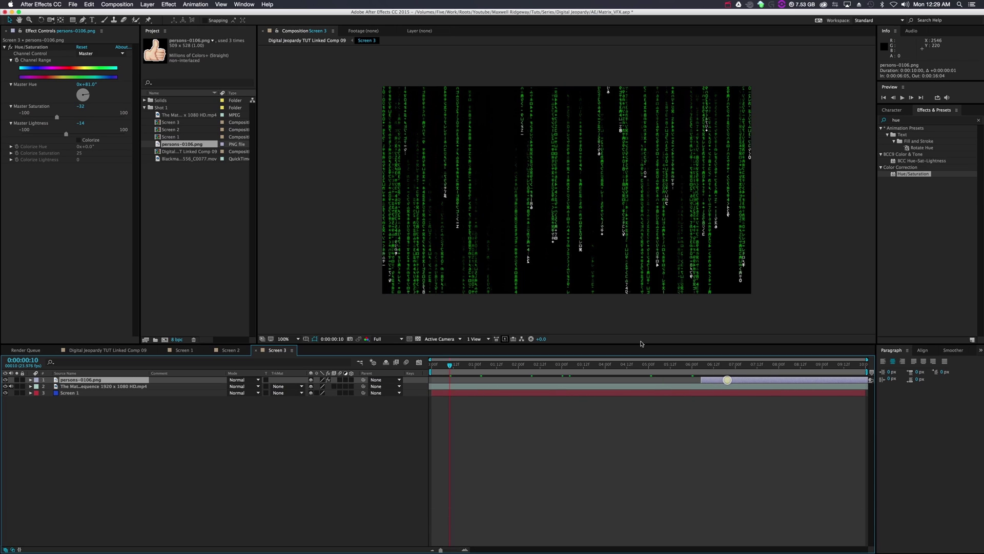
# - Scrub the main laptops comp to review when each thumbs-up appears
pyautogui.click(303, 40)
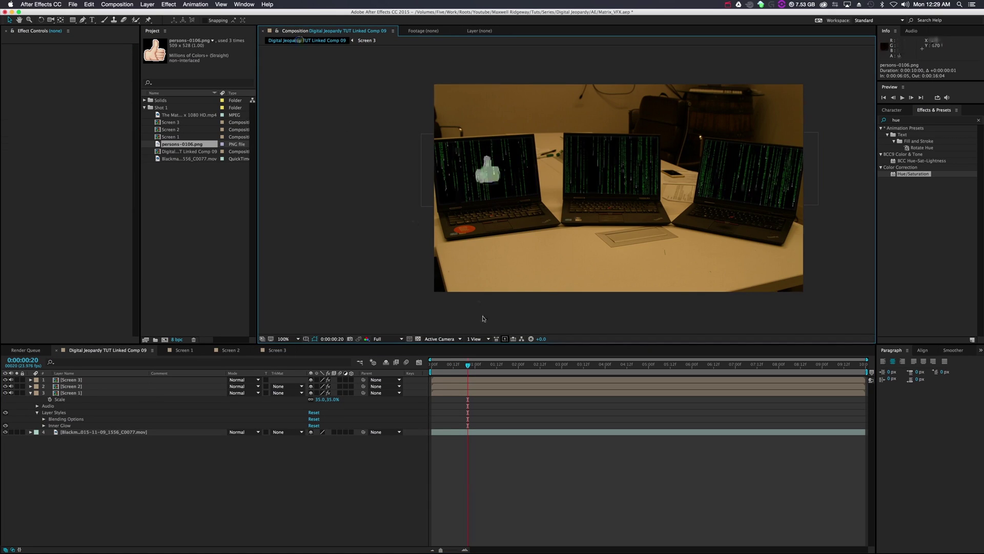
pyautogui.moveTo(469, 368); pyautogui.dragTo(769, 379)
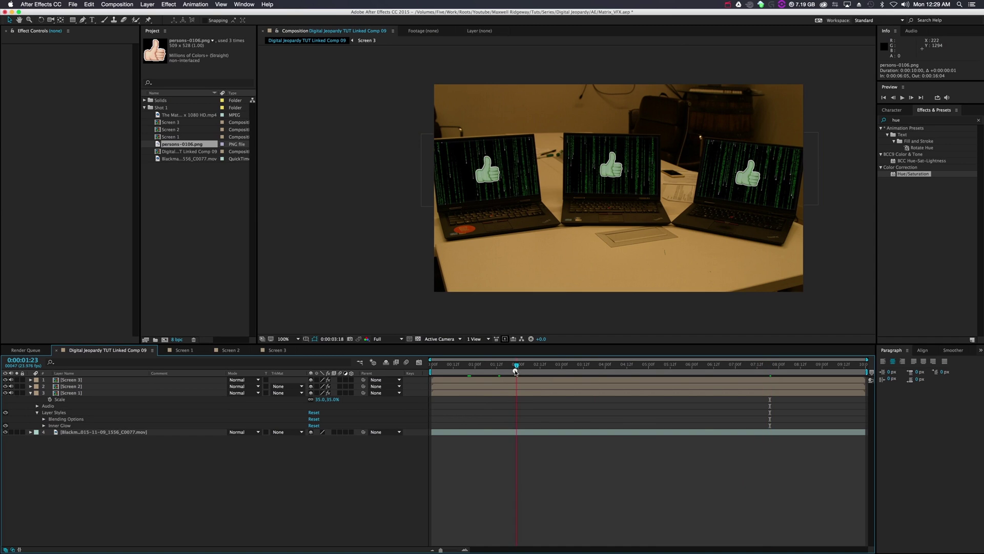
pyautogui.moveTo(516, 373); pyautogui.dragTo(587, 366)
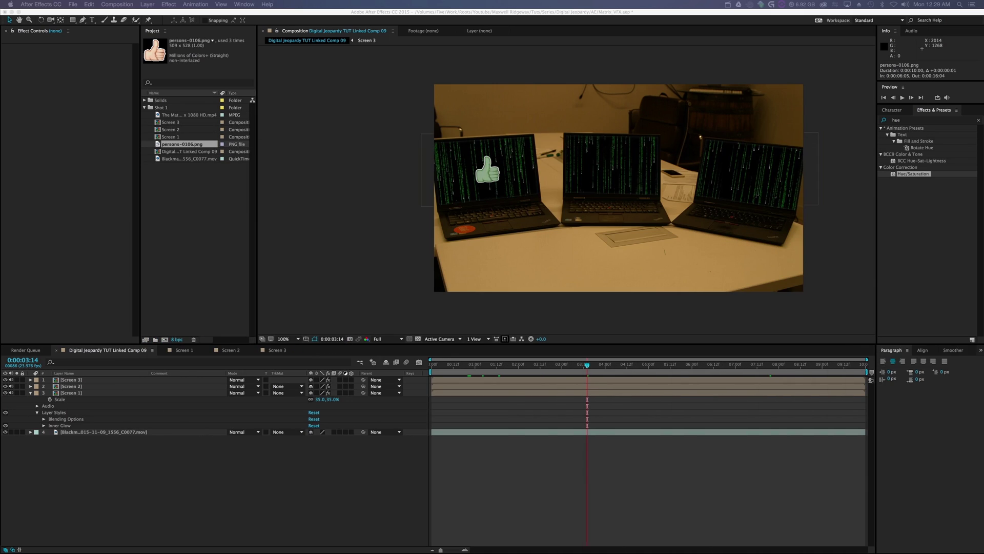
# - Open the Screen 2 comp and delete the thumbs-up layer from Screen 3
pyautogui.doubleClick(502, 387)
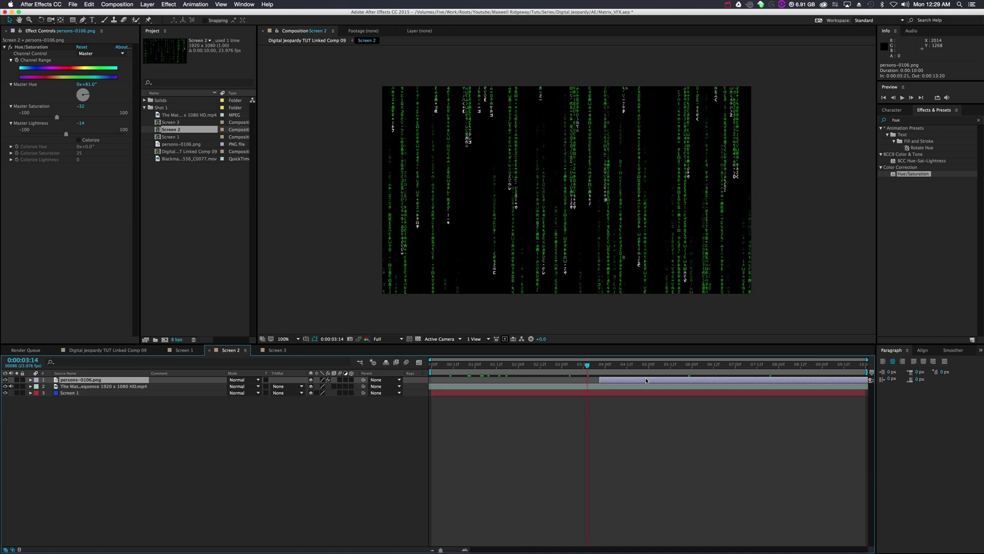
pyautogui.click(277, 349)
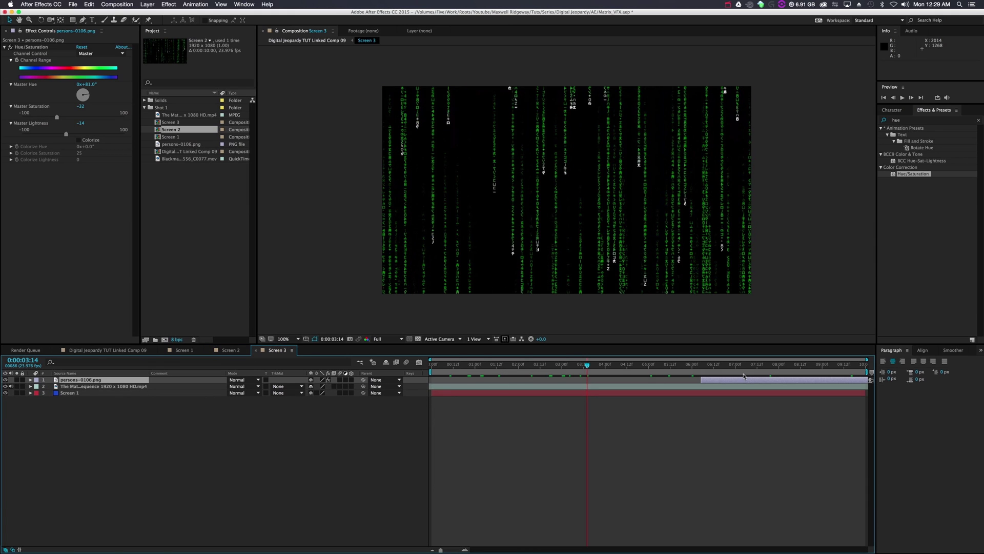
pyautogui.press('BackSpace')
# - In Screen 1, replace the frame-18 Scale keyframe with a 144% keyframe at frame 19
pyautogui.click(183, 349)
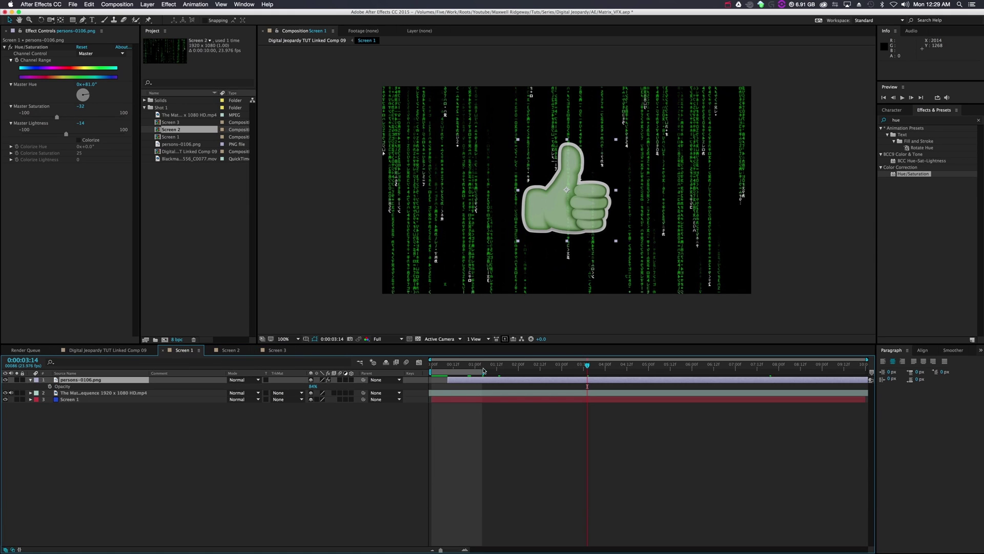
pyautogui.click(474, 365)
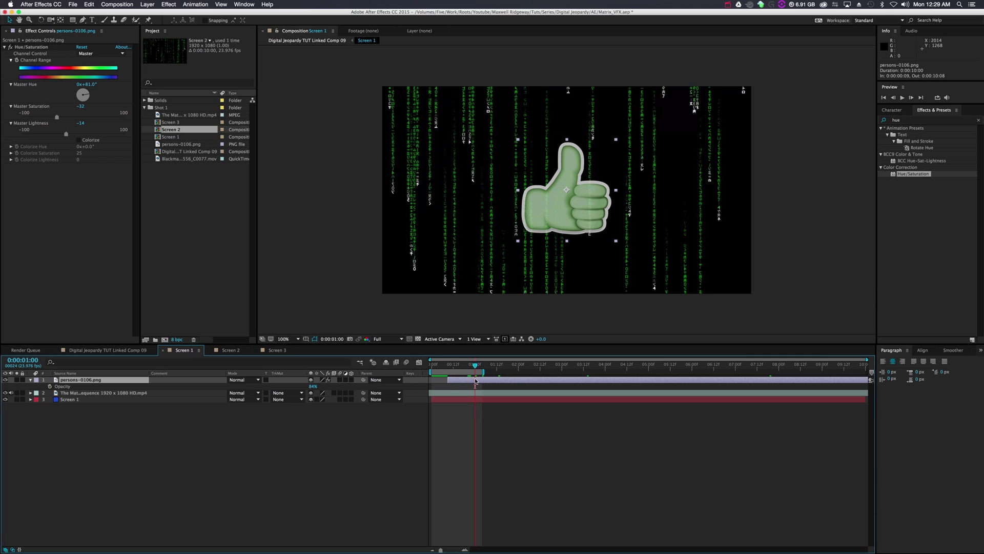
pyautogui.press('s')
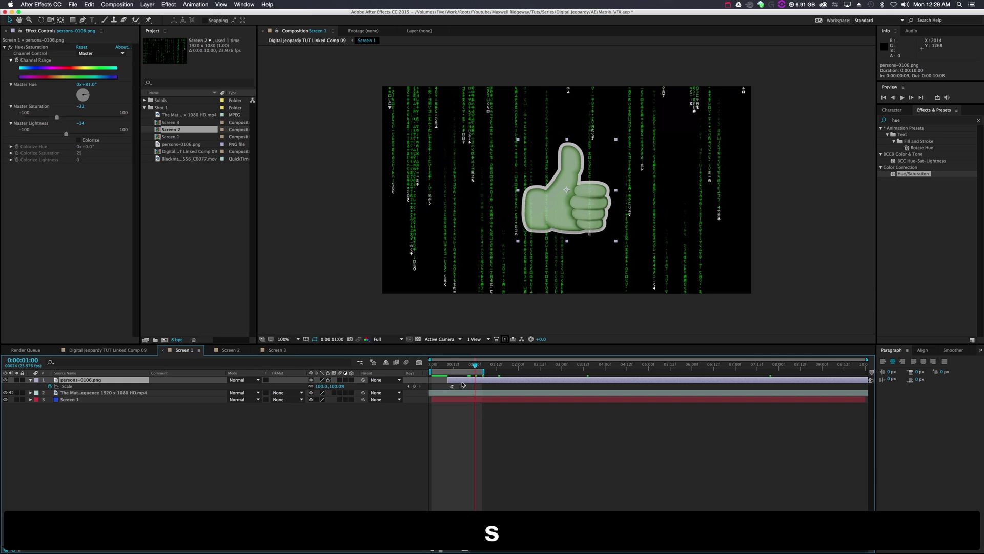
pyautogui.click(464, 369)
pyautogui.click(464, 386)
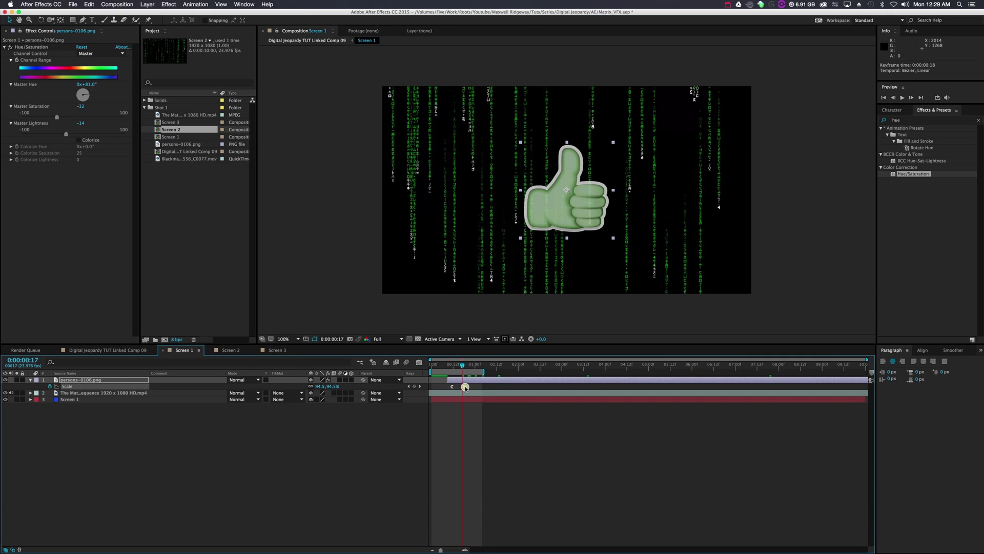
pyautogui.press('BackSpace')
pyautogui.click(466, 366)
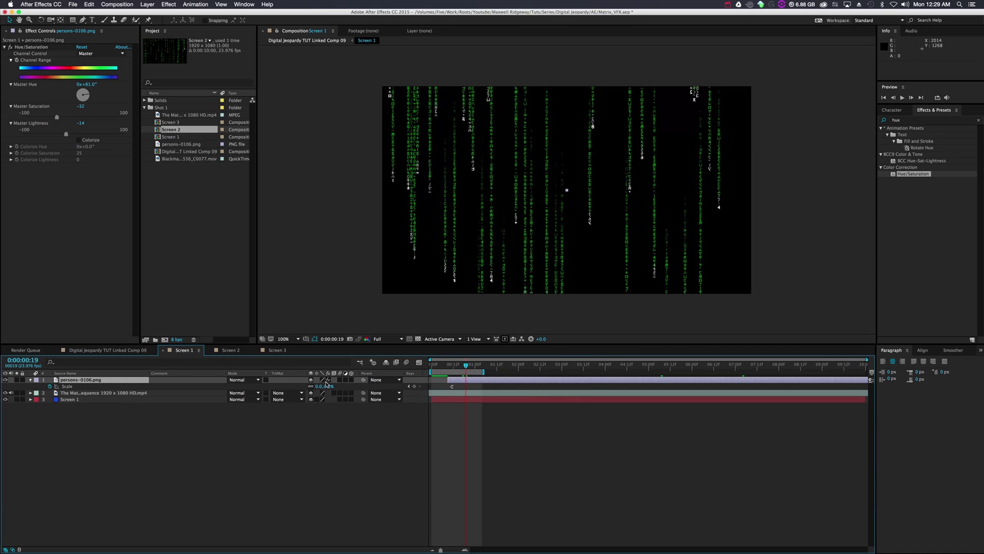
pyautogui.moveTo(329, 388); pyautogui.dragTo(387, 388)
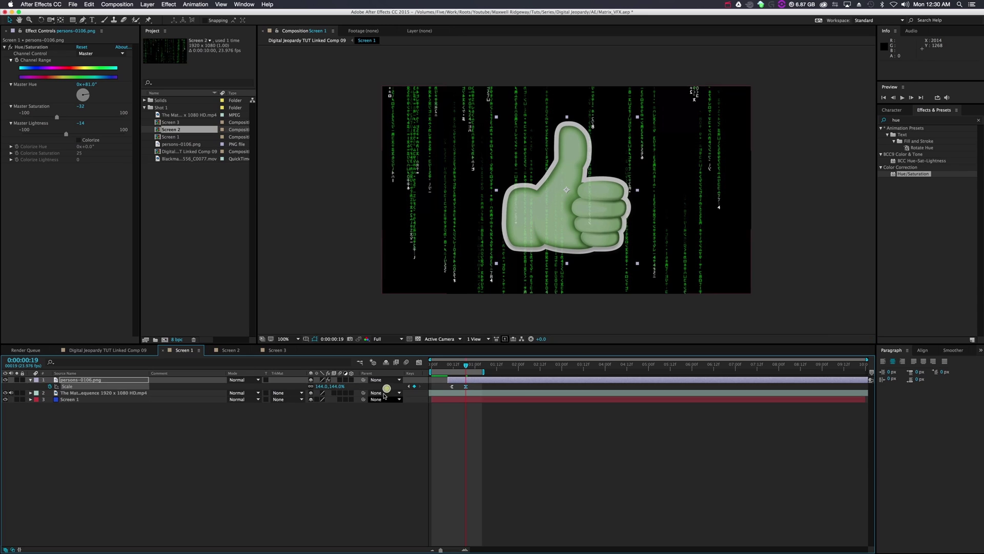
# - Apply Easy Ease In to the 144% Scale keyframe and select the persons-0106.png layer
pyautogui.rightClick(466, 387)
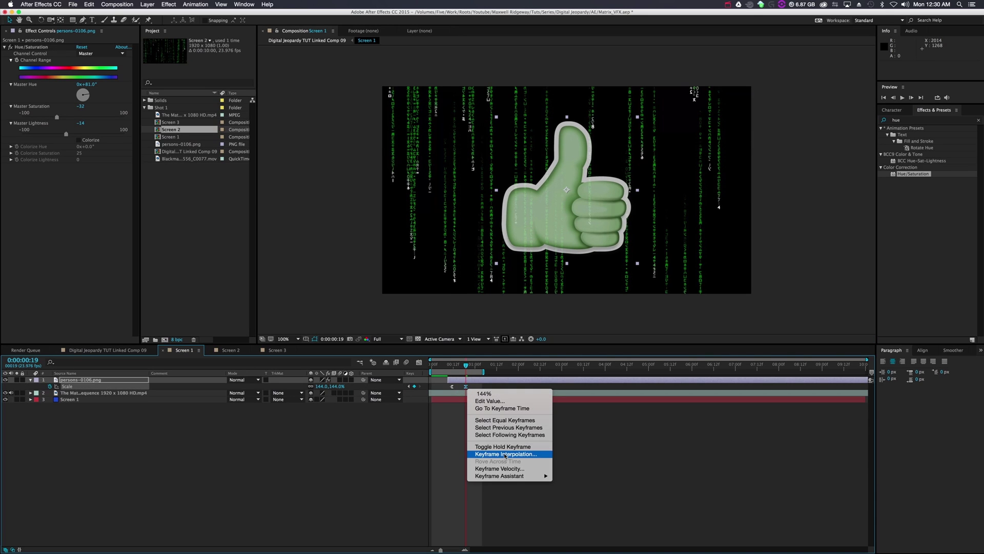
pyautogui.moveTo(513, 477)
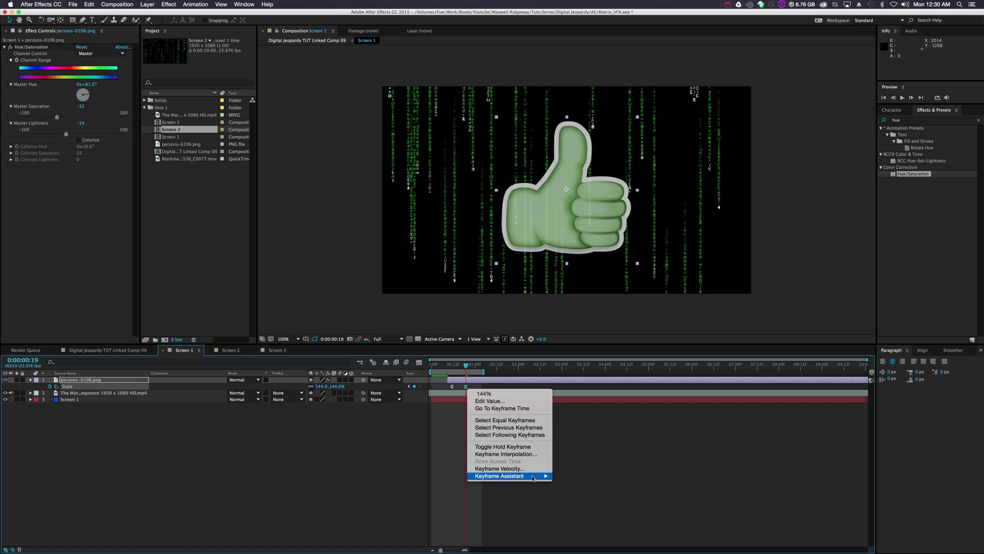
pyautogui.click(596, 500)
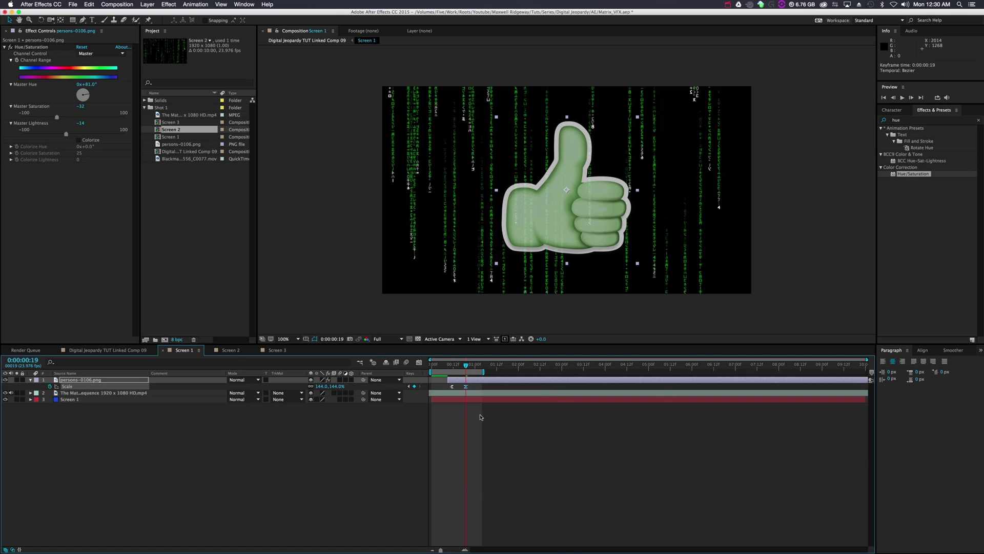
pyautogui.rightClick(467, 387)
pyautogui.moveTo(520, 478)
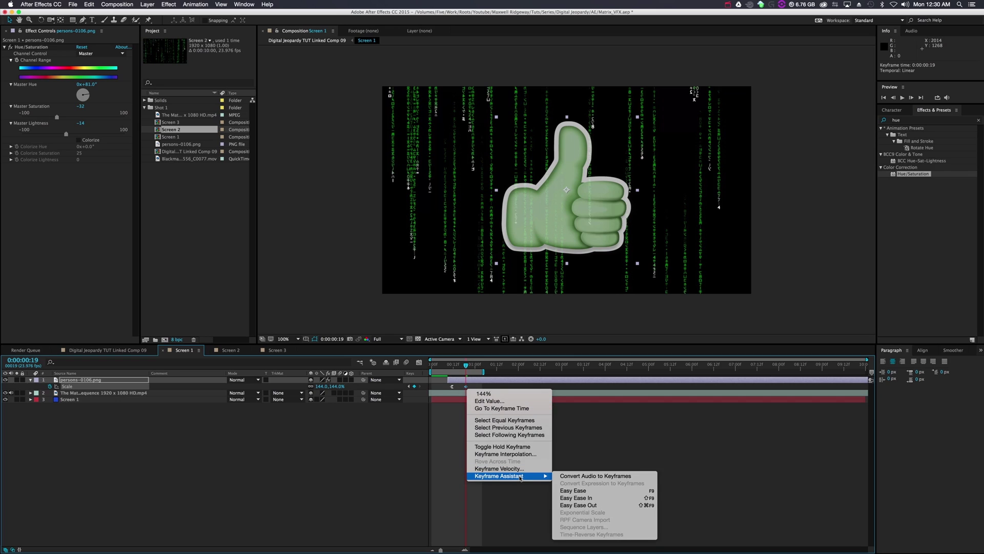
pyautogui.click(606, 500)
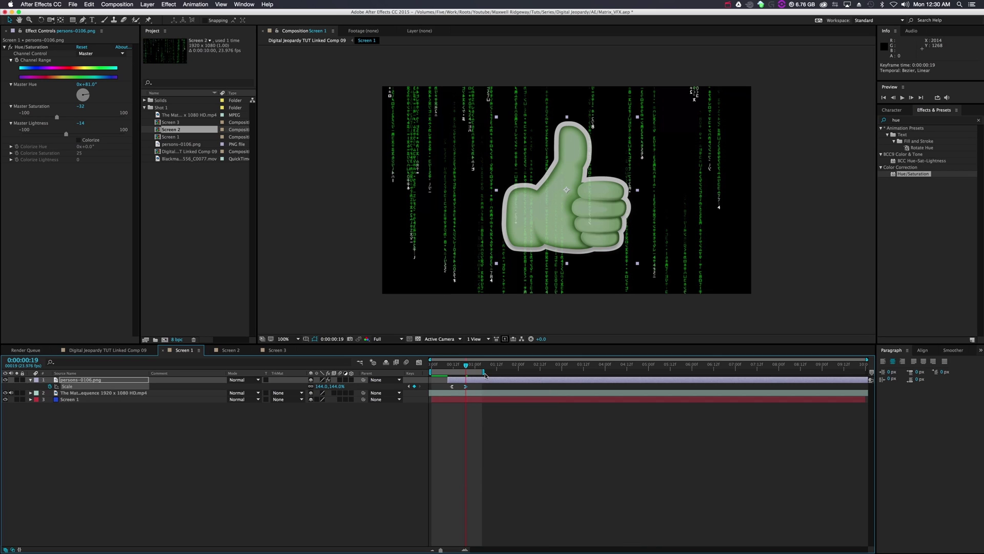
pyautogui.click(485, 381)
# - Paste the thumbs-up into Screen 2 at 3:14 and into Screen 3 starting at 5:18
pyautogui.press('super+c')
pyautogui.hotkey('shift', '.')
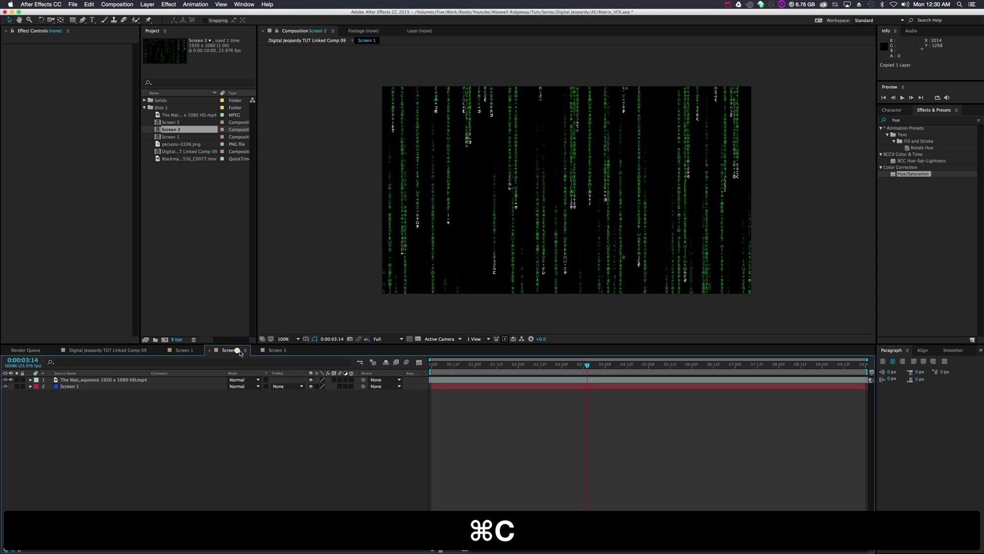
pyautogui.click(585, 366)
pyautogui.press('super+v')
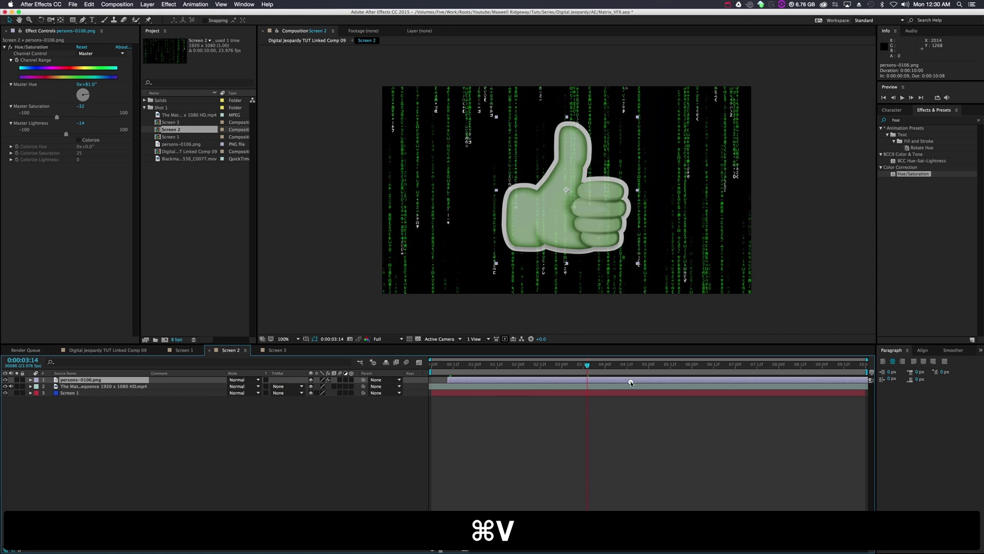
pyautogui.hotkey('shift', '.')
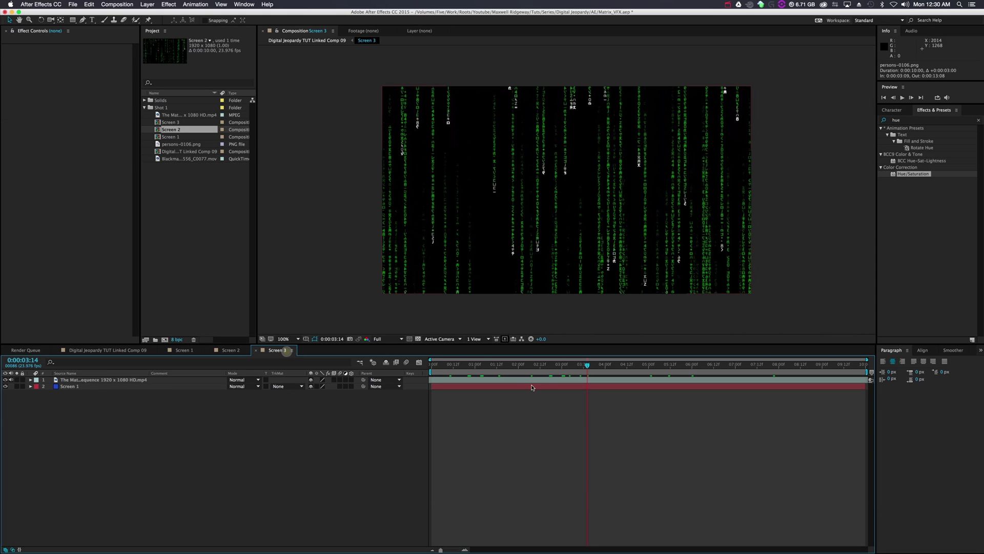
pyautogui.press('super+v')
pyautogui.moveTo(619, 384); pyautogui.dragTo(851, 387)
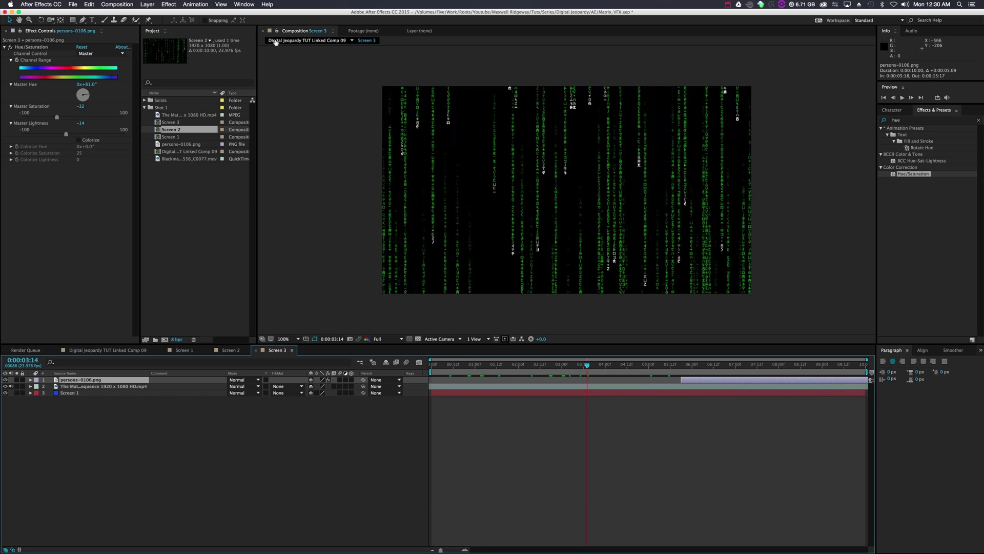
# - Return to the main laptops comp, scrub the shot, and switch to the QuickTime reference video
pyautogui.hotkey('shift', '.')
pyautogui.moveTo(589, 369); pyautogui.dragTo(752, 383)
pyautogui.press('super+Tab')
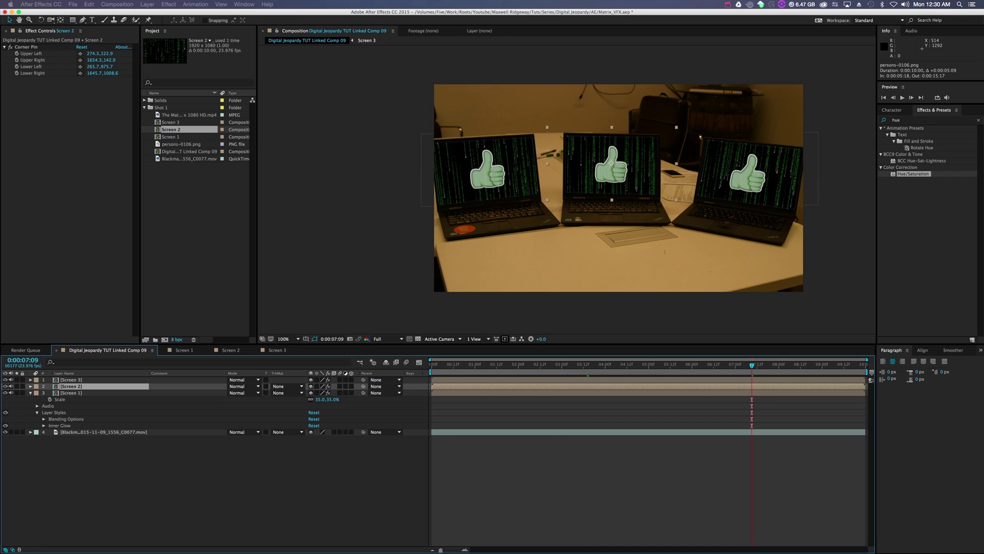
# - Back in After Effects, select the Blackmagic laptops layer and apply Magic Bullet Looks found by searching 'looks'
pyautogui.press('super+w')
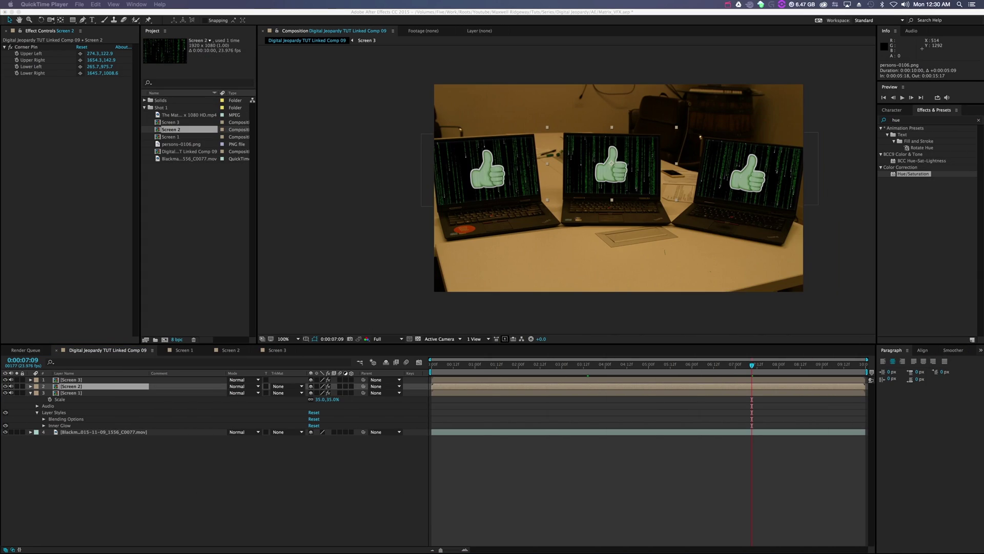
pyautogui.click(481, 476)
pyautogui.click(30, 394)
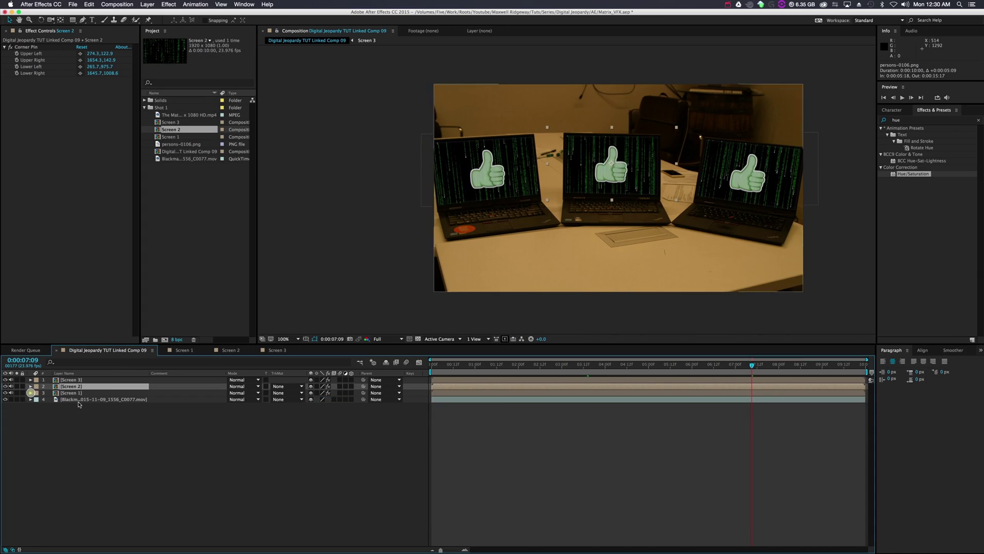
pyautogui.click(91, 400)
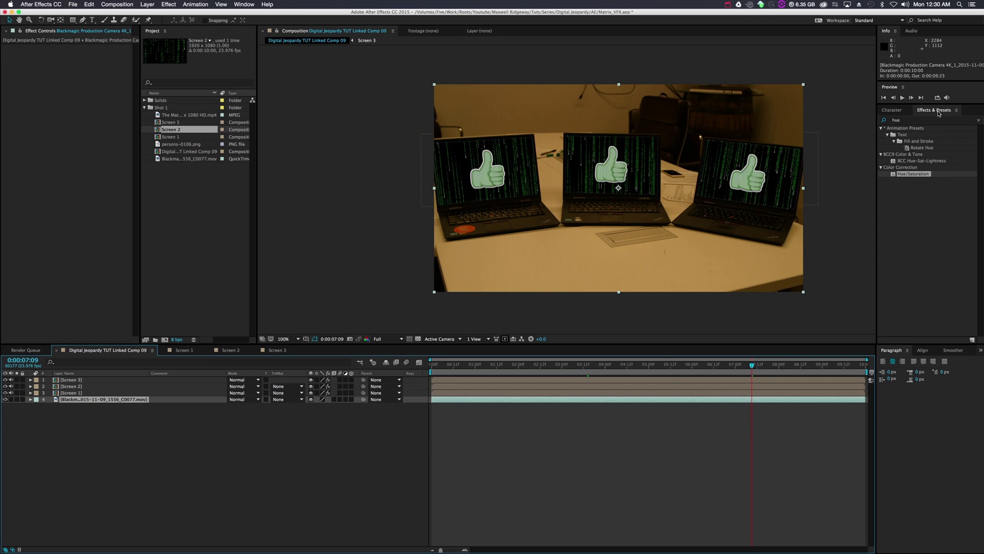
pyautogui.click(915, 119)
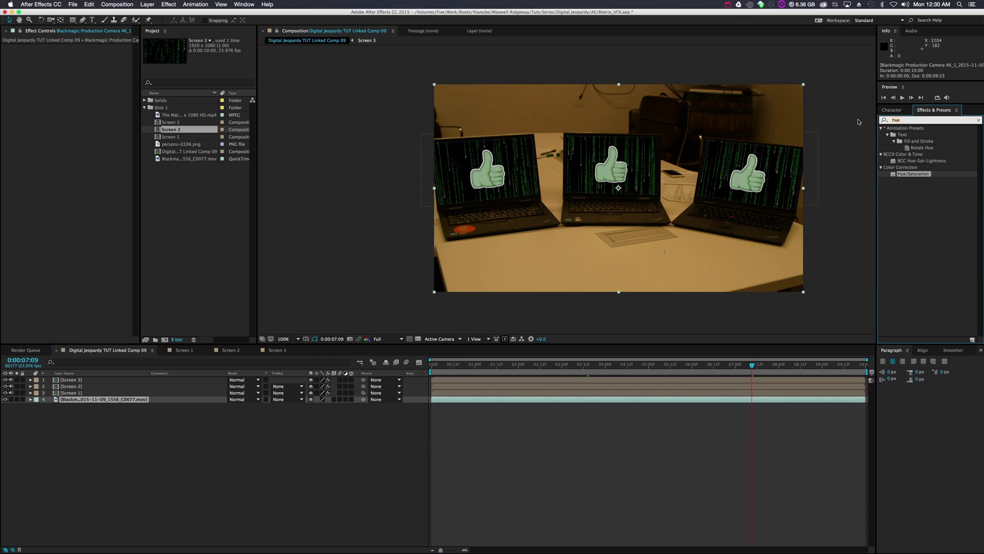
pyautogui.write('looks')
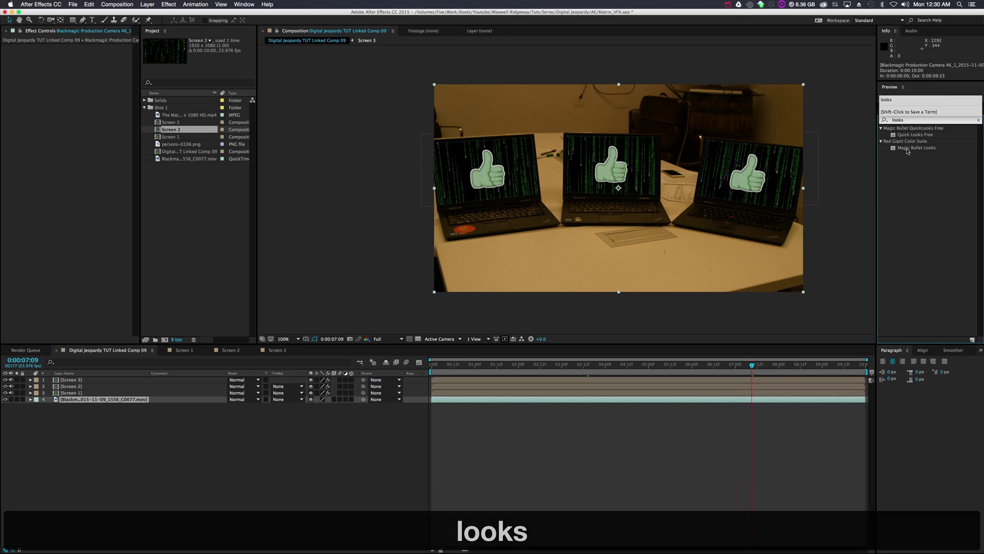
pyautogui.moveTo(917, 148); pyautogui.dragTo(587, 401)
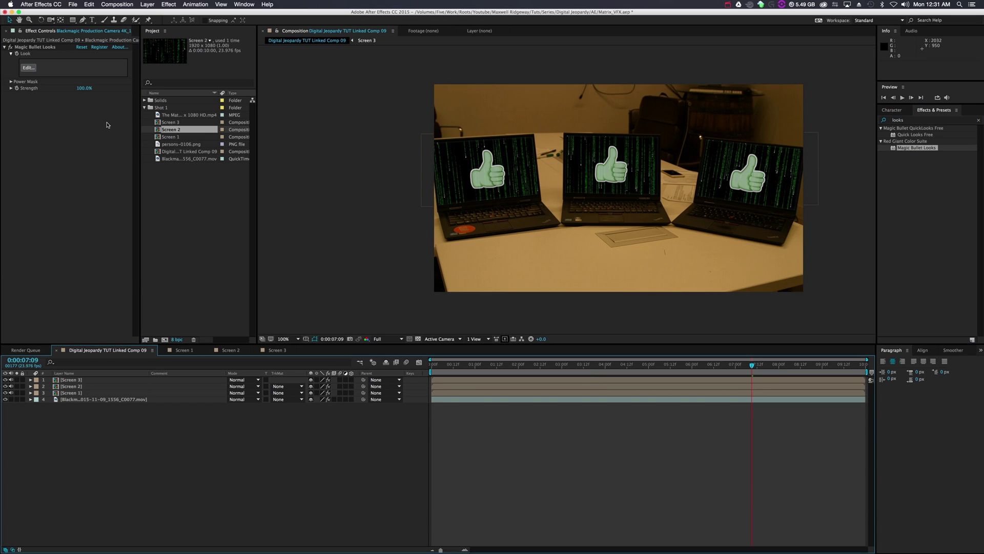
# - In the Looks editor, add Warm/Cool and push the footage cooler toward green with slightly lower tint
pyautogui.click(29, 68)
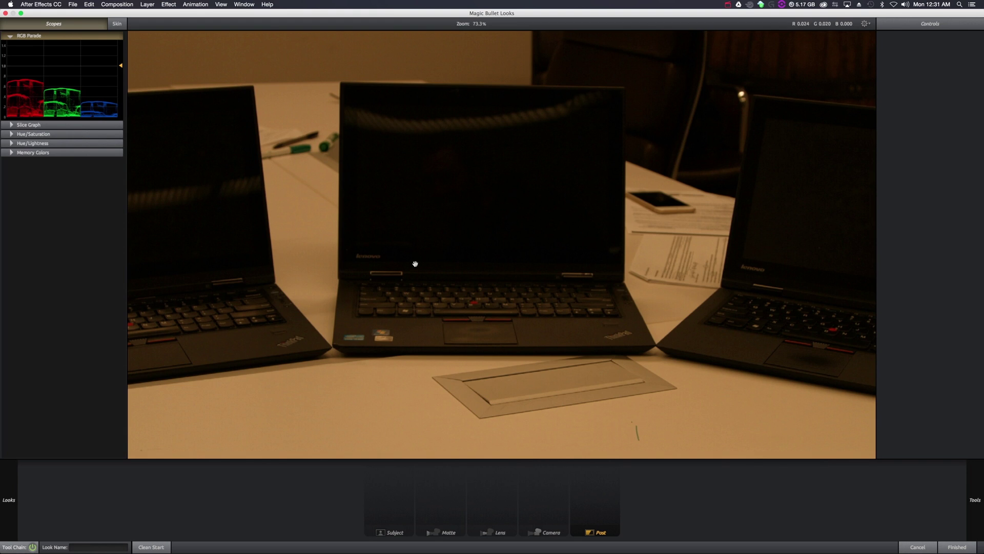
pyautogui.scroll(-5, 418, 267)
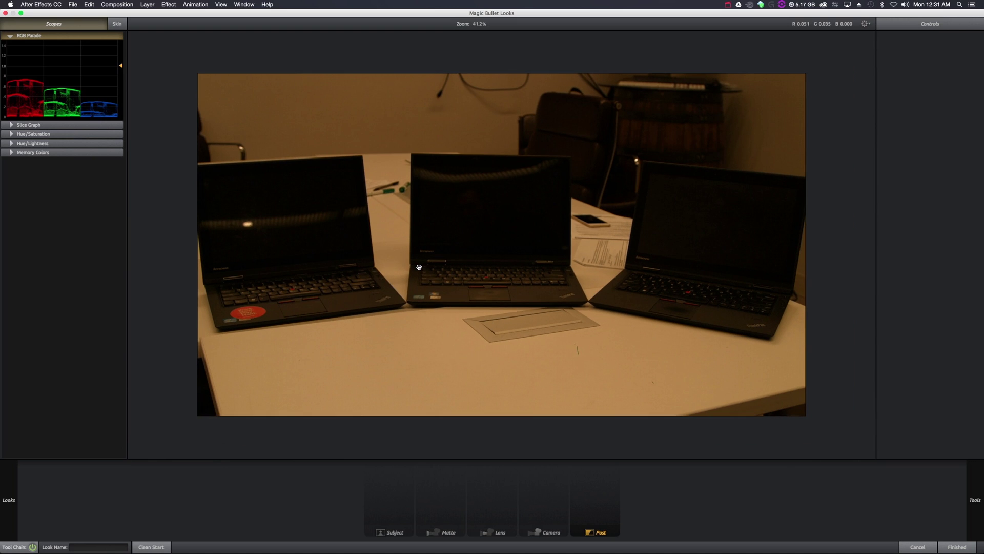
pyautogui.moveTo(981, 201)
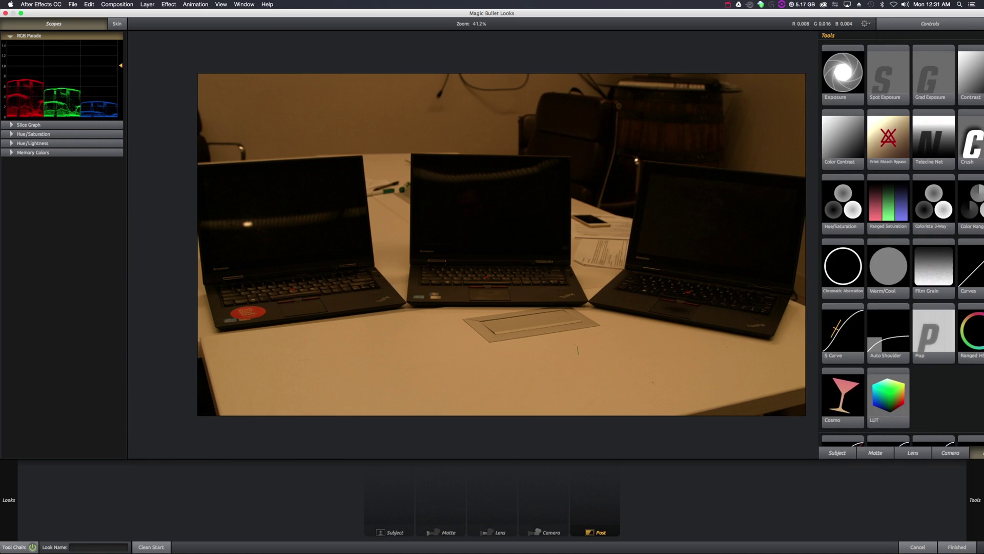
pyautogui.doubleClick(872, 261)
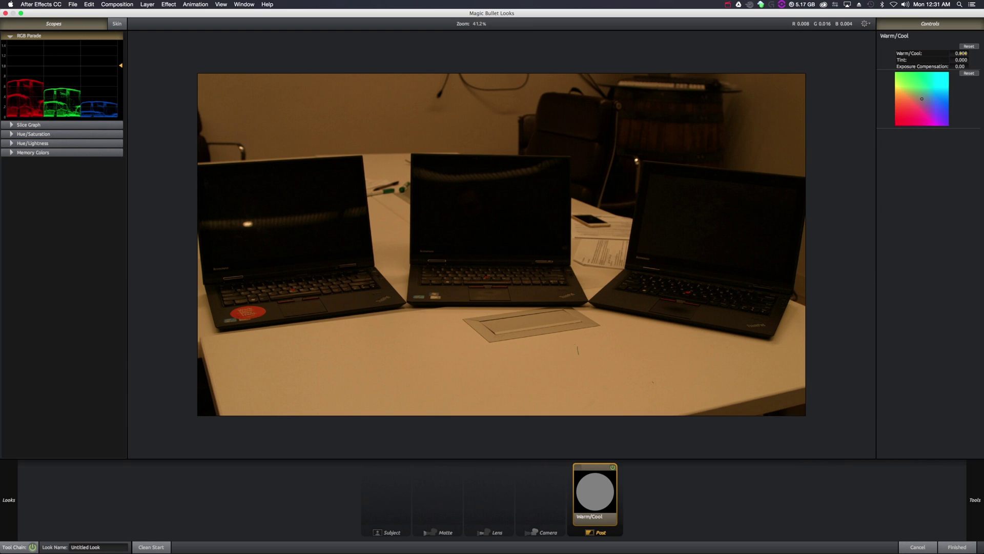
pyautogui.moveTo(964, 53); pyautogui.dragTo(964, 53)
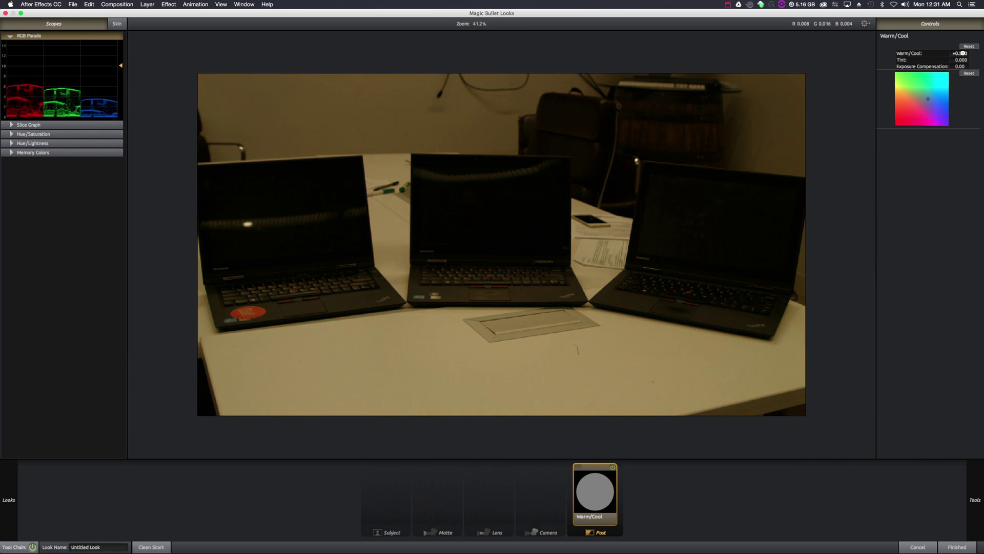
pyautogui.moveTo(964, 53); pyautogui.dragTo(963, 52)
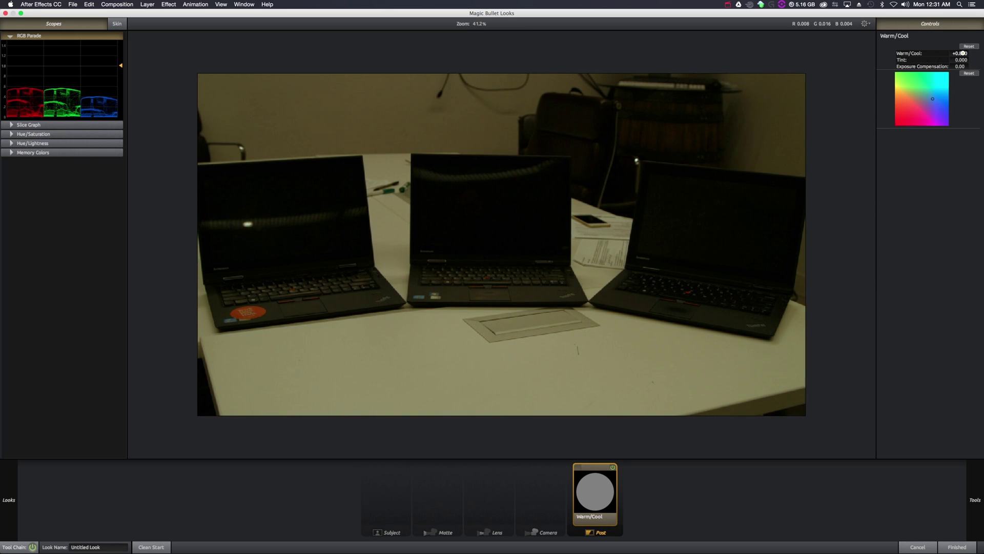
pyautogui.moveTo(965, 59); pyautogui.dragTo(966, 59)
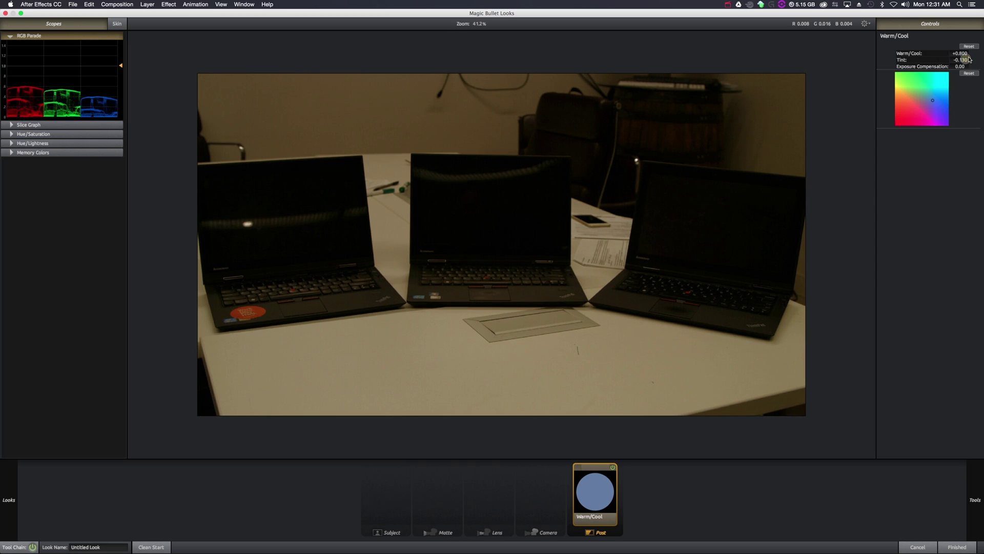
# - Add Exposure at about +0.3 stops and Contrast at about 0.23
pyautogui.moveTo(980, 228)
pyautogui.doubleClick(819, 74)
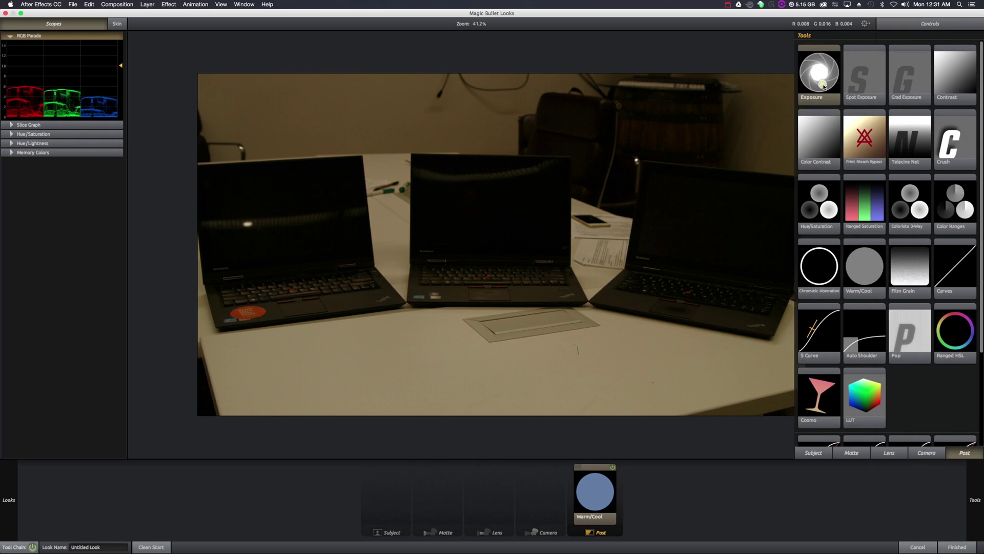
pyautogui.moveTo(958, 53); pyautogui.dragTo(958, 53)
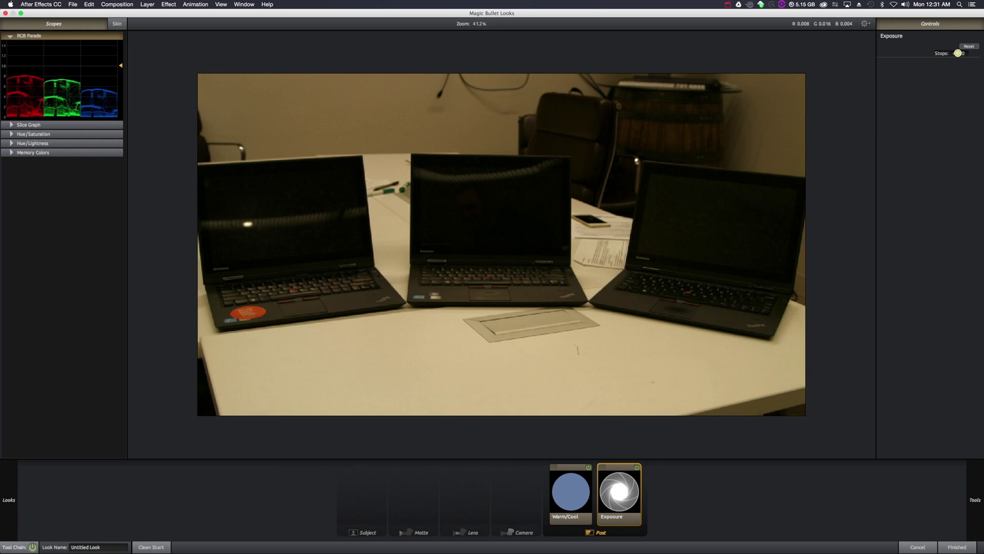
pyautogui.moveTo(981, 153)
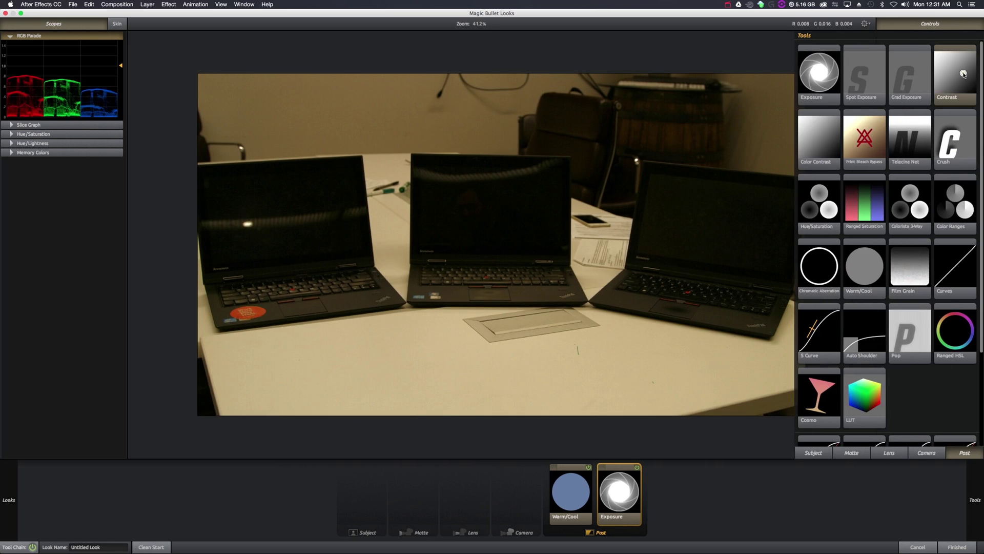
pyautogui.doubleClick(959, 76)
pyautogui.moveTo(957, 53); pyautogui.dragTo(958, 52)
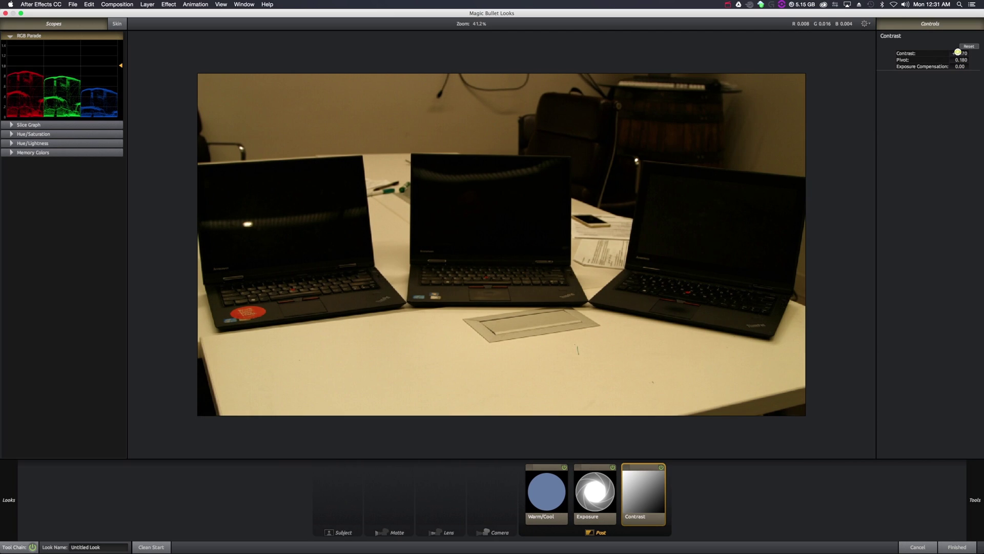
pyautogui.moveTo(979, 174)
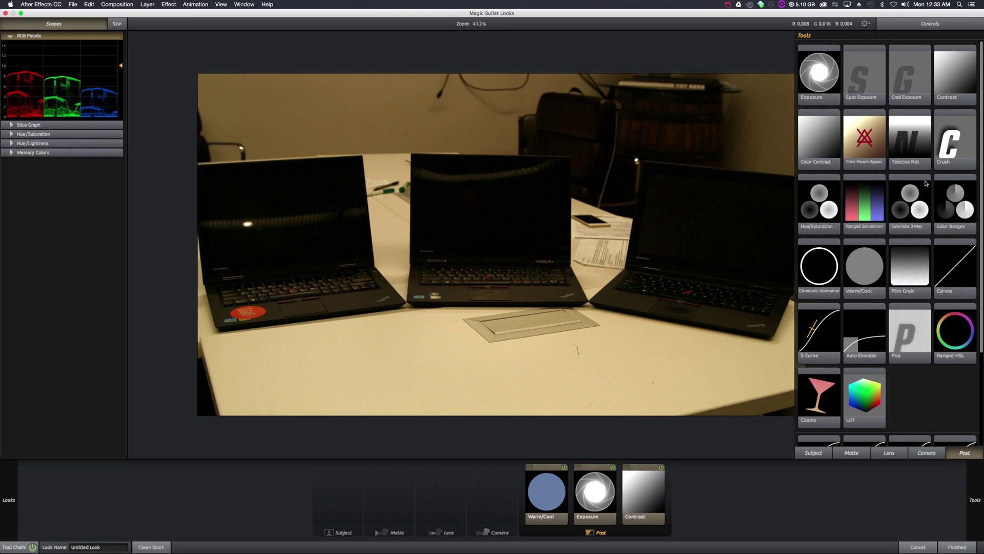
# - Add Color Ranges with shadows pushed toward green, plus Ranged Saturation with highlights at 0%
pyautogui.doubleClick(951, 201)
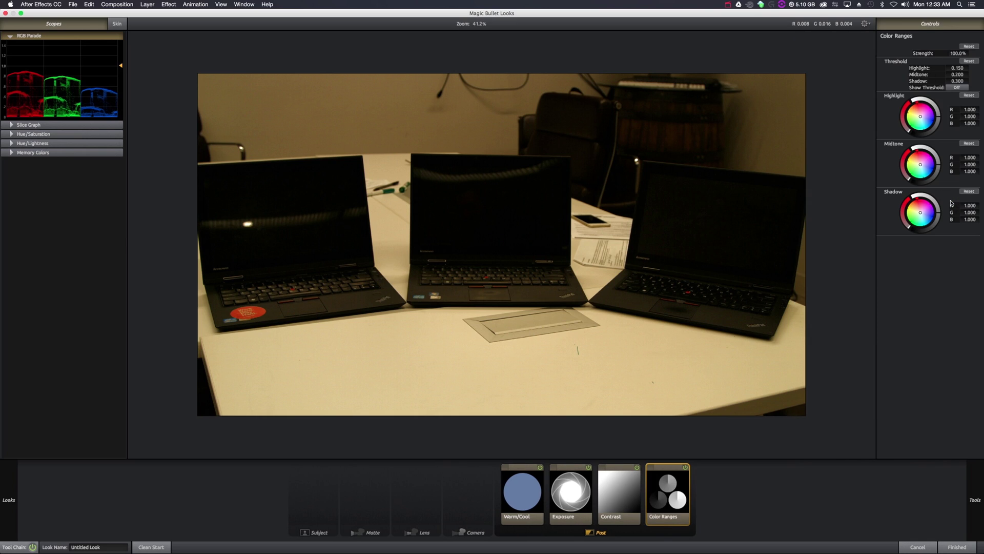
pyautogui.moveTo(916, 216); pyautogui.dragTo(939, 212)
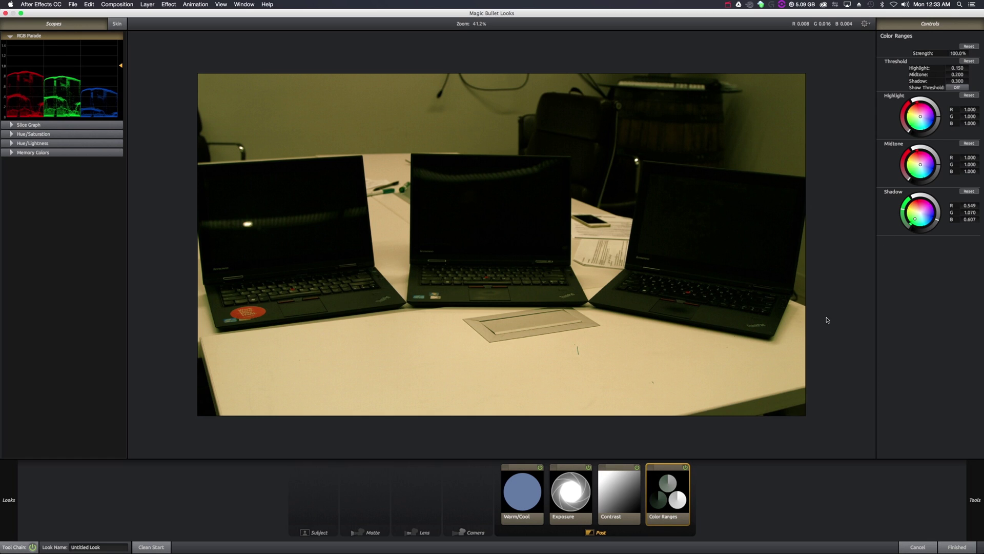
pyautogui.moveTo(979, 283)
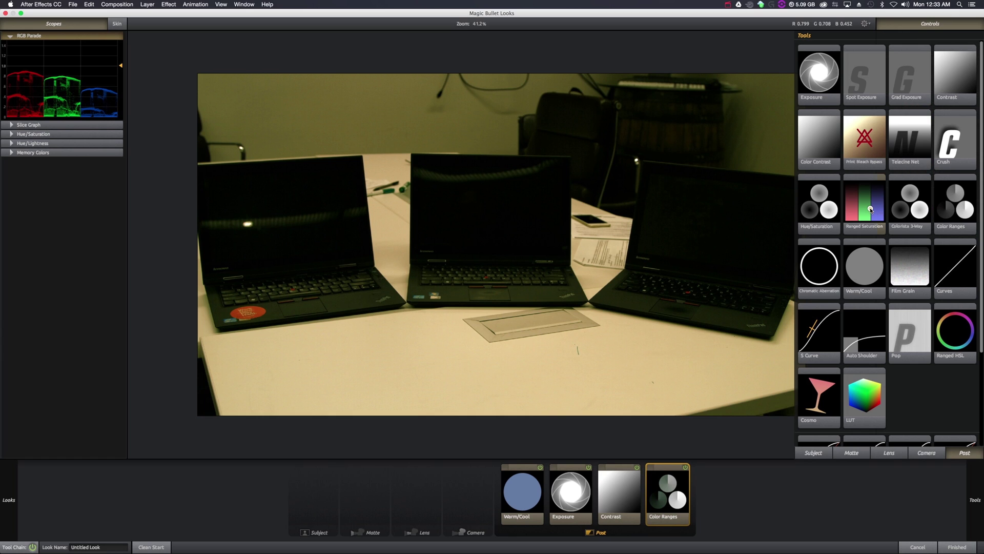
pyautogui.doubleClick(871, 208)
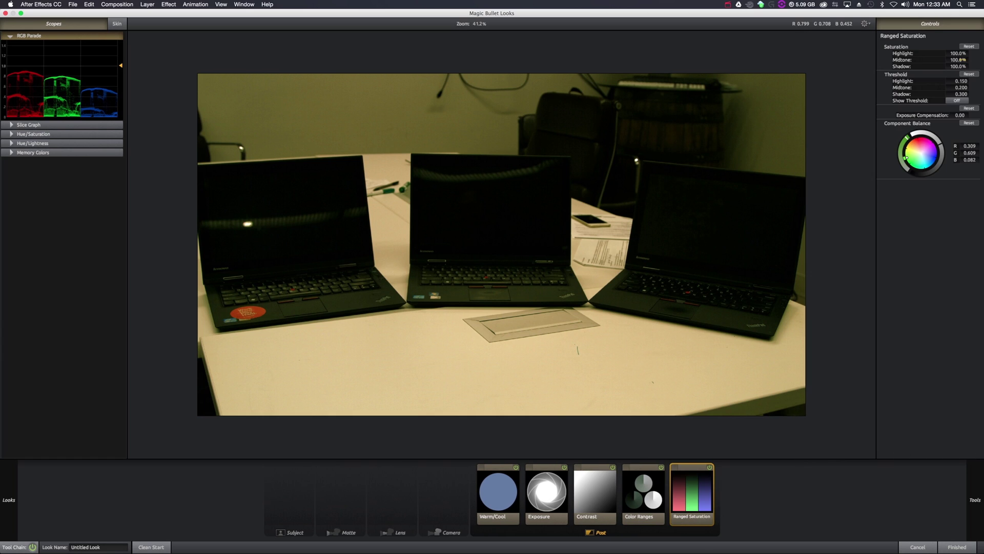
pyautogui.press('super+z')
# - Apply the Magic Bullet look in After Effects and select the laptops footage layer
pyautogui.click(963, 548)
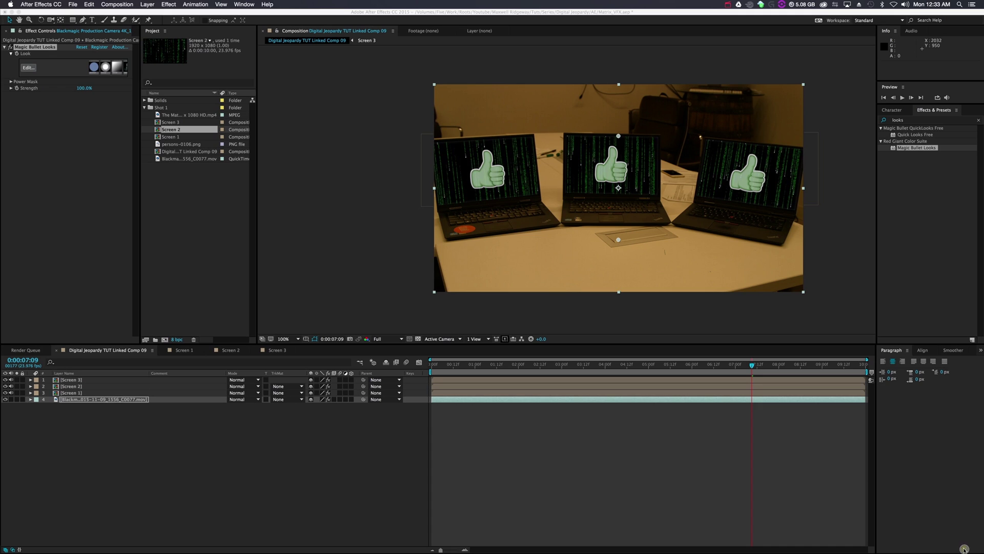
pyautogui.click(370, 209)
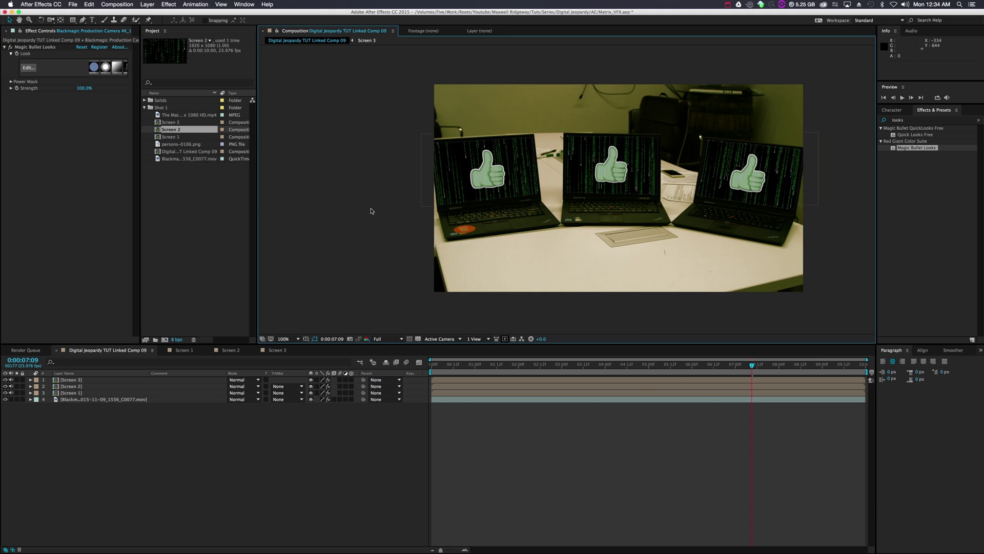
pyautogui.click(110, 399)
# - Toggle the Magic Bullet Looks effect off and on to compare graded and ungraded laptops
pyautogui.click(10, 47)
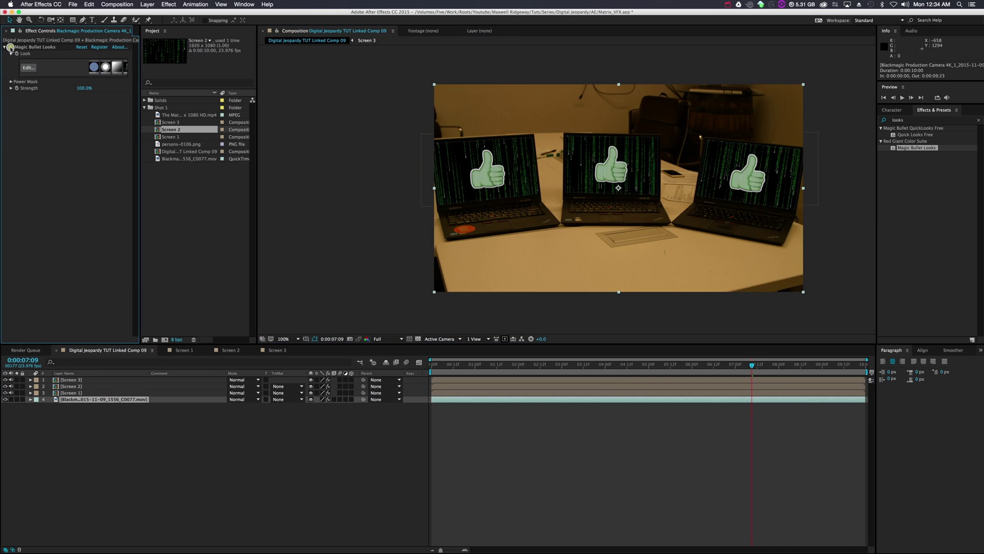
pyautogui.click(11, 48)
pyautogui.click(10, 47)
pyautogui.click(11, 47)
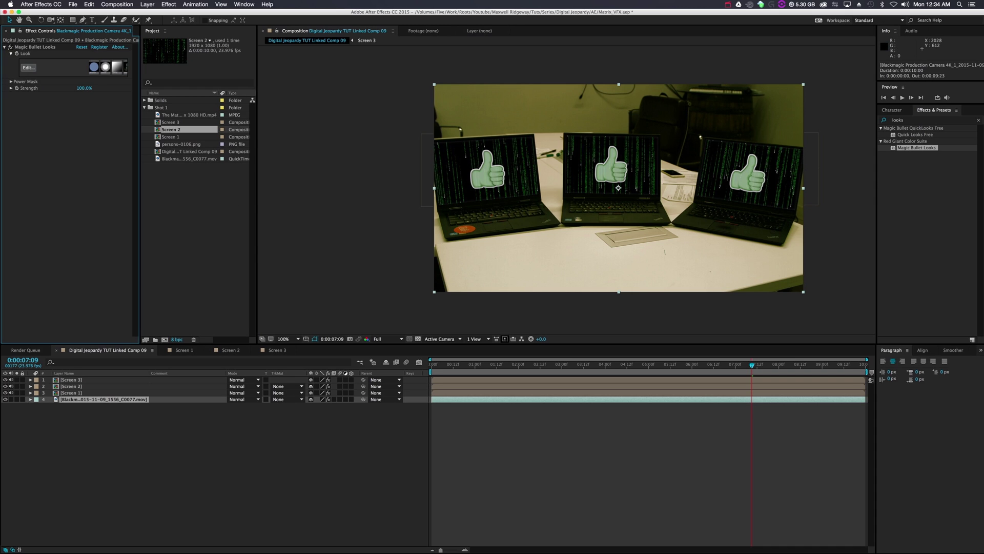
pyautogui.press('super+Tab')
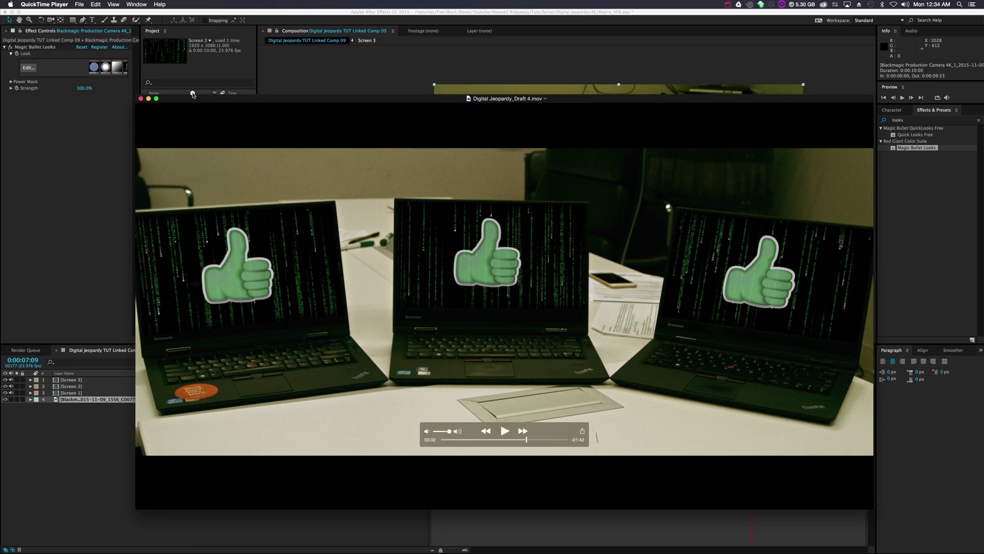
# - Move the draft movie window beside the composition to compare, then close it
pyautogui.moveTo(196, 148); pyautogui.dragTo(488, 287)
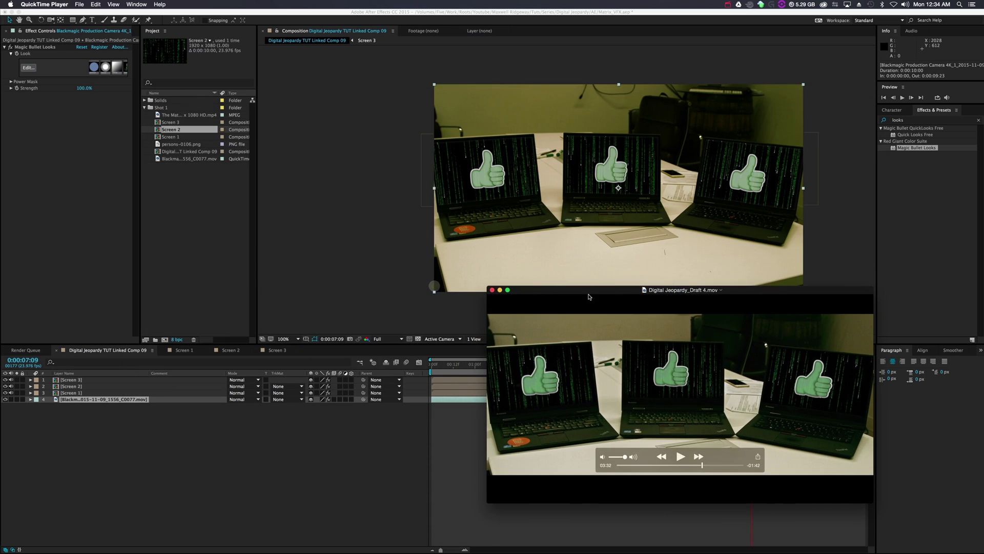
pyautogui.moveTo(588, 297); pyautogui.dragTo(147, 84)
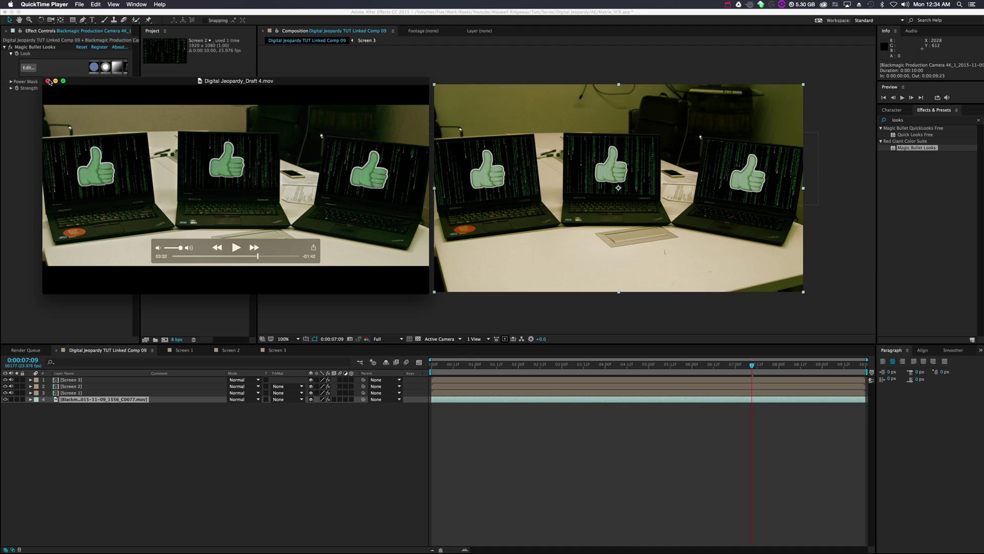
pyautogui.click(49, 80)
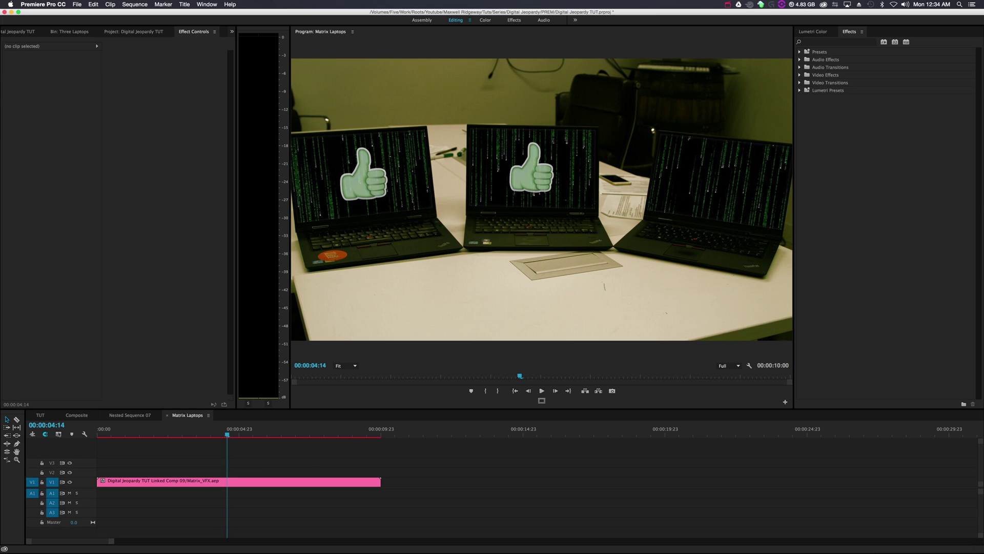
# - Copy the 2-39.png letterbox clip from the Composite sequence
pyautogui.click(193, 229)
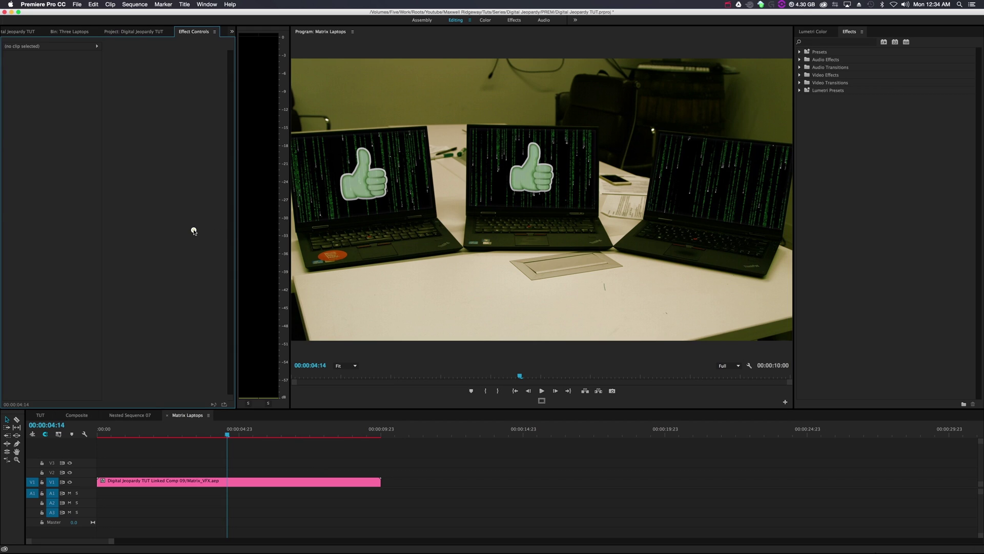
pyautogui.click(77, 415)
pyautogui.click(131, 454)
pyautogui.press('super+c')
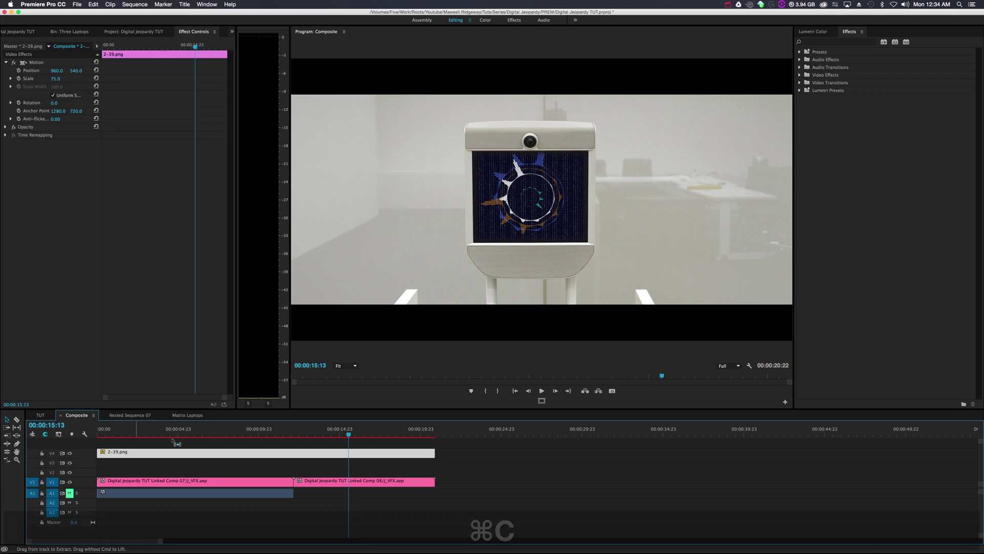
# - Paste 2-39.png onto track V3 at the start of Matrix Laptops
pyautogui.click(187, 415)
pyautogui.moveTo(136, 433); pyautogui.dragTo(98, 434)
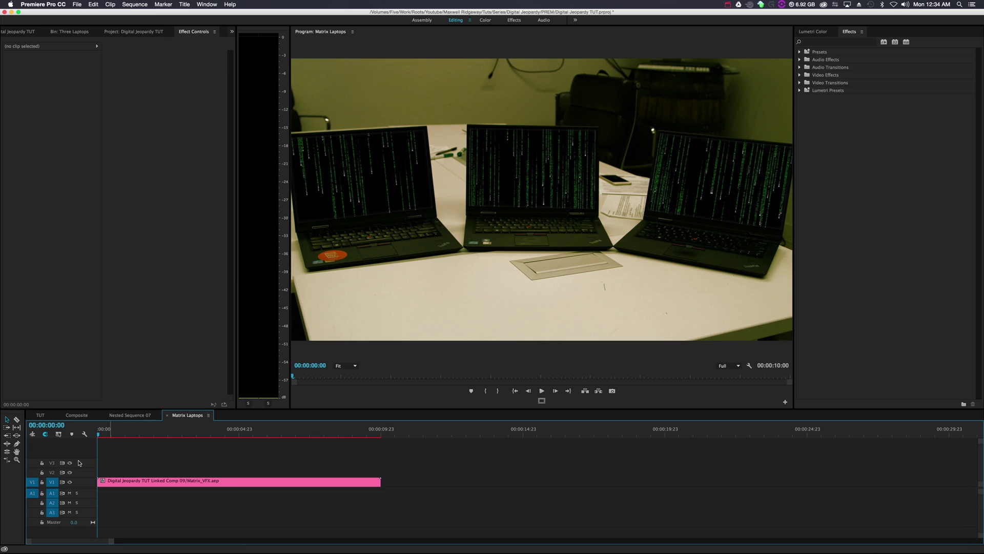
pyautogui.click(52, 482)
pyautogui.click(52, 463)
pyautogui.press('super+v')
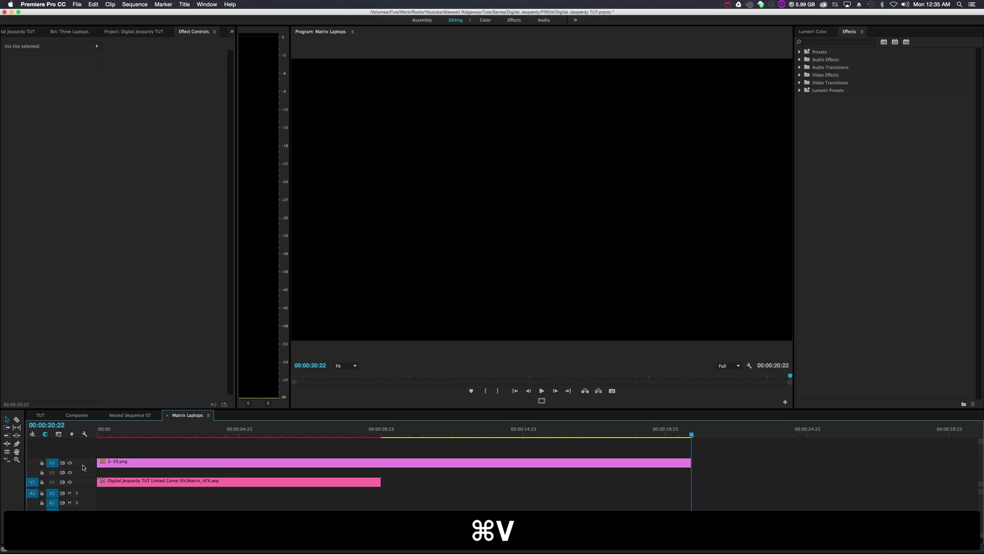
# - Trim the letterbox clip to end with the 10-second laptops clip and play it back
pyautogui.click(212, 435)
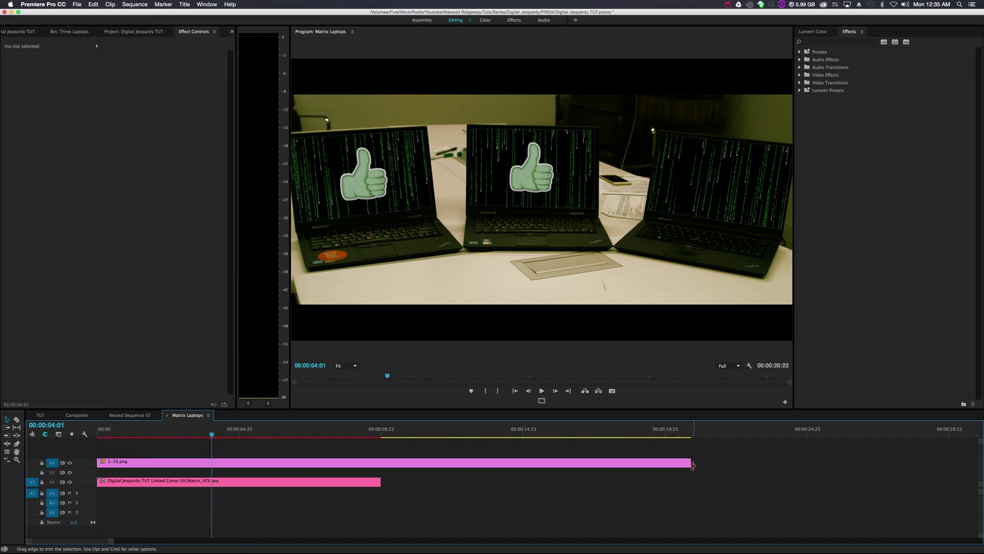
pyautogui.moveTo(690, 463); pyautogui.dragTo(381, 462)
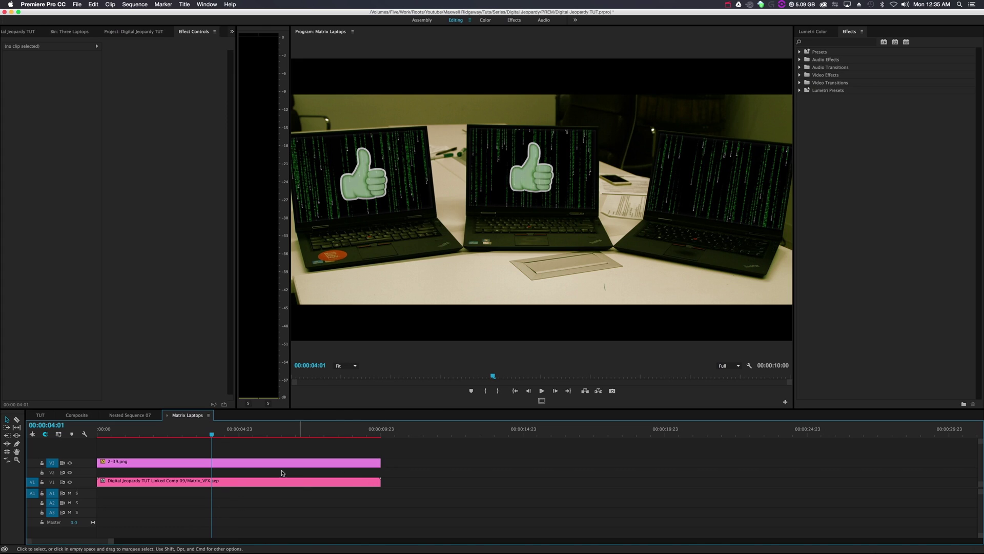
pyautogui.press('space')
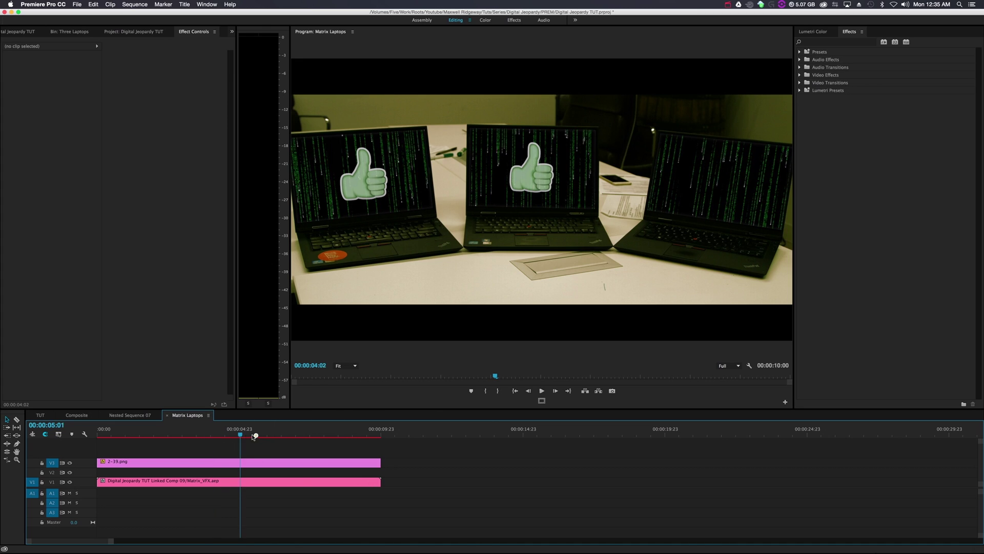
pyautogui.moveTo(144, 433); pyautogui.dragTo(169, 451)
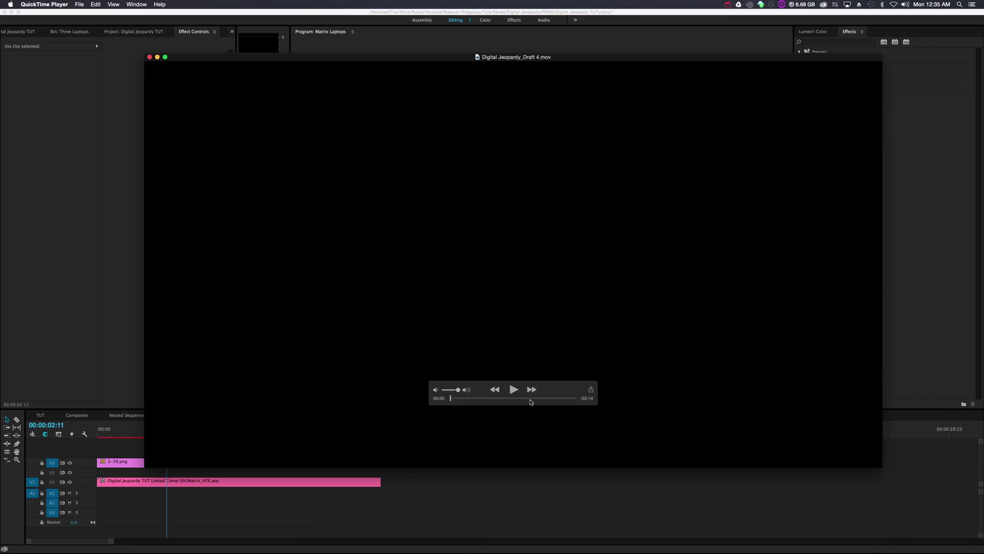
# - Play the draft's three-laptop scene from about 3:25, pausing near 3:34
pyautogui.moveTo(531, 402); pyautogui.dragTo(533, 400)
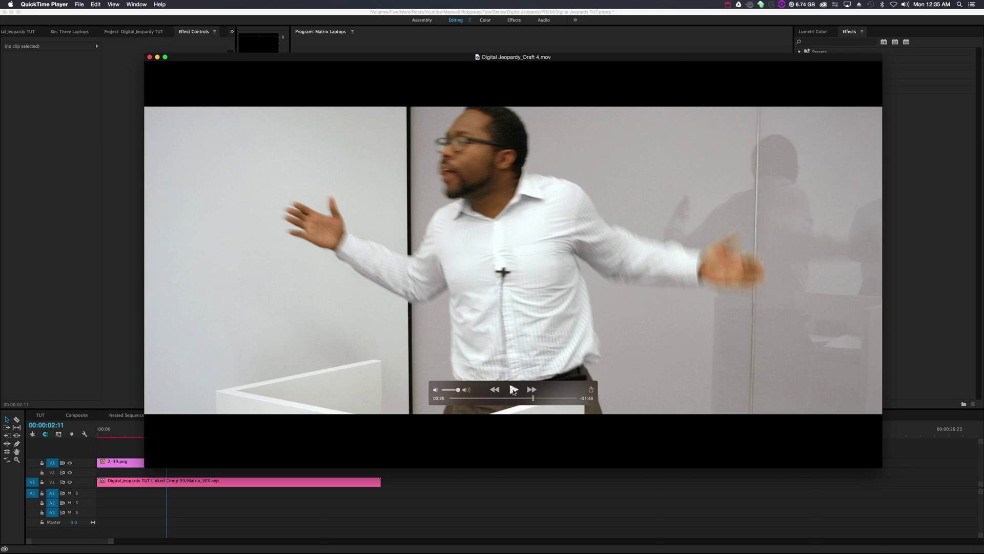
pyautogui.click(513, 389)
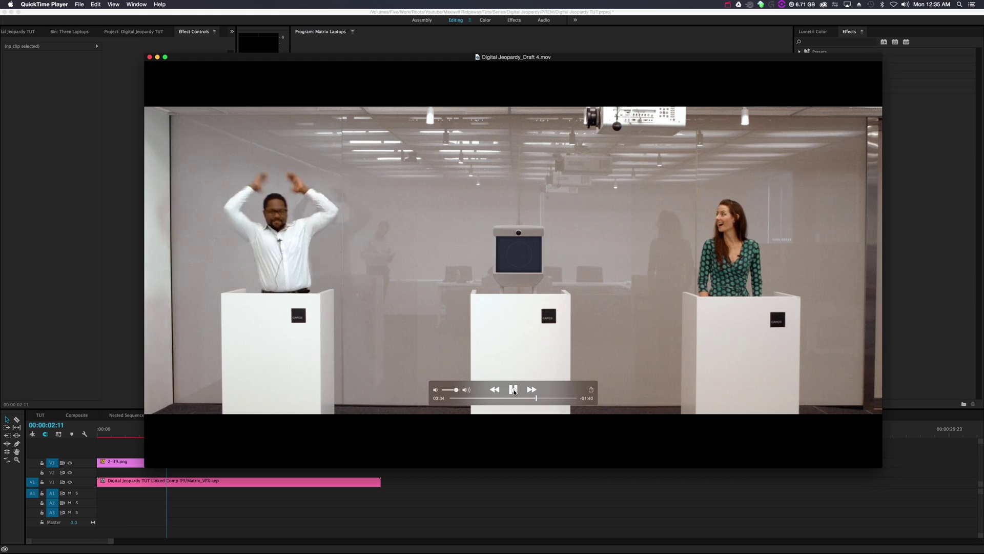
pyautogui.click(513, 392)
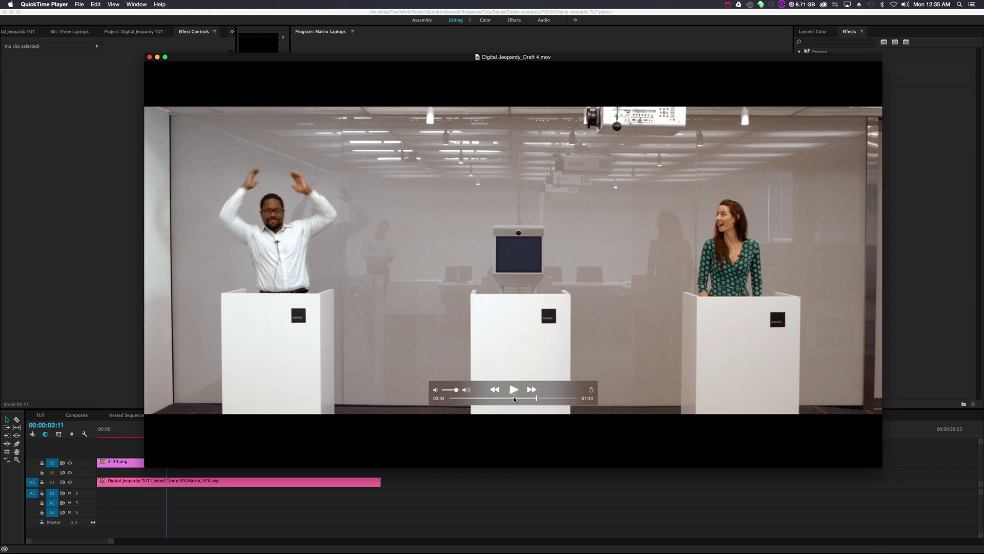
# - Close the draft, scrub through the letterboxed Matrix Laptops sequence, and select the 2-39.png clip
pyautogui.click(149, 57)
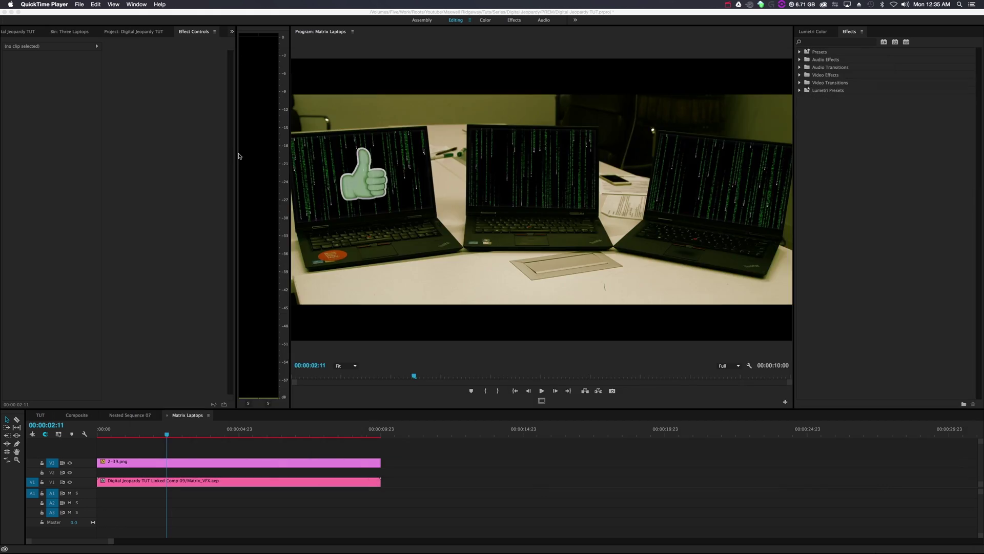
pyautogui.click(133, 444)
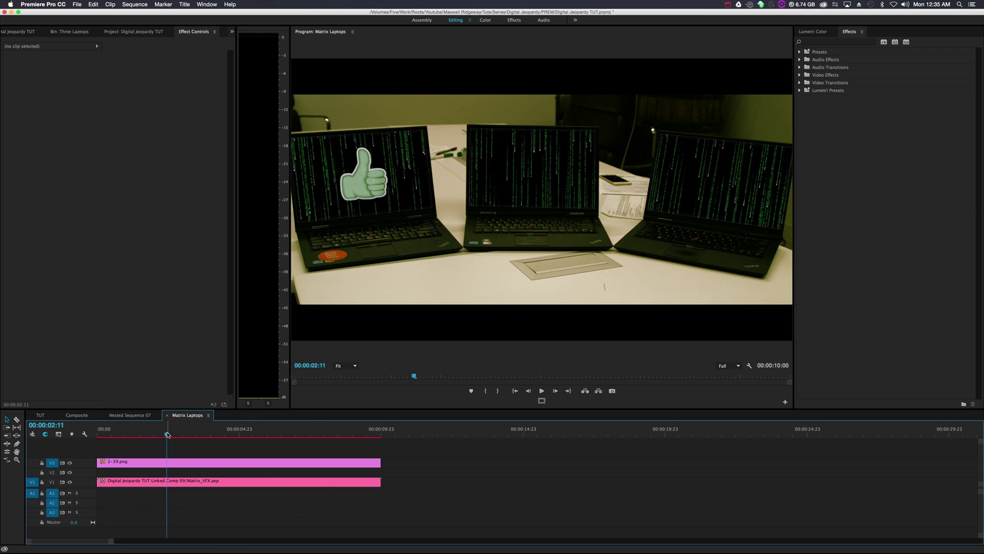
pyautogui.moveTo(166, 434); pyautogui.dragTo(213, 435)
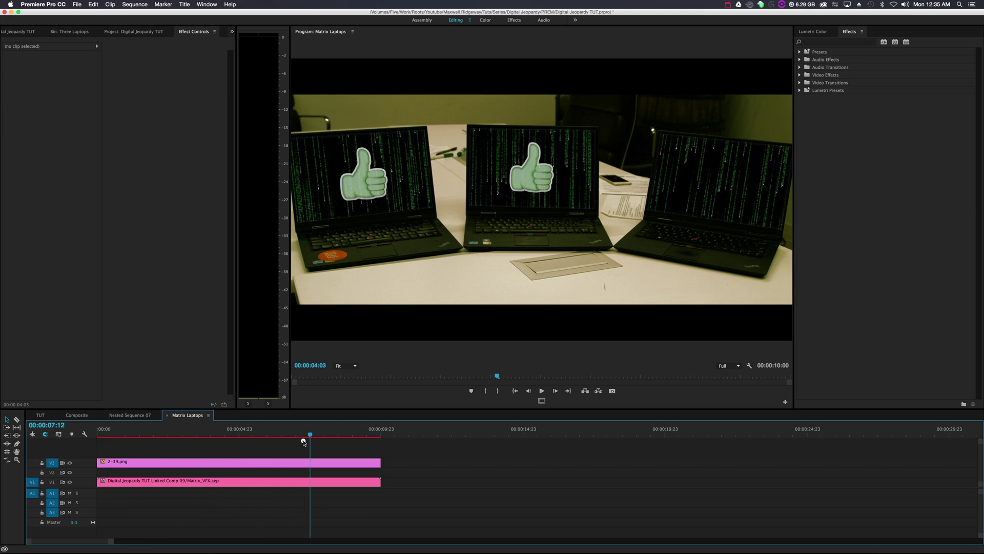
pyautogui.moveTo(237, 435); pyautogui.dragTo(237, 460)
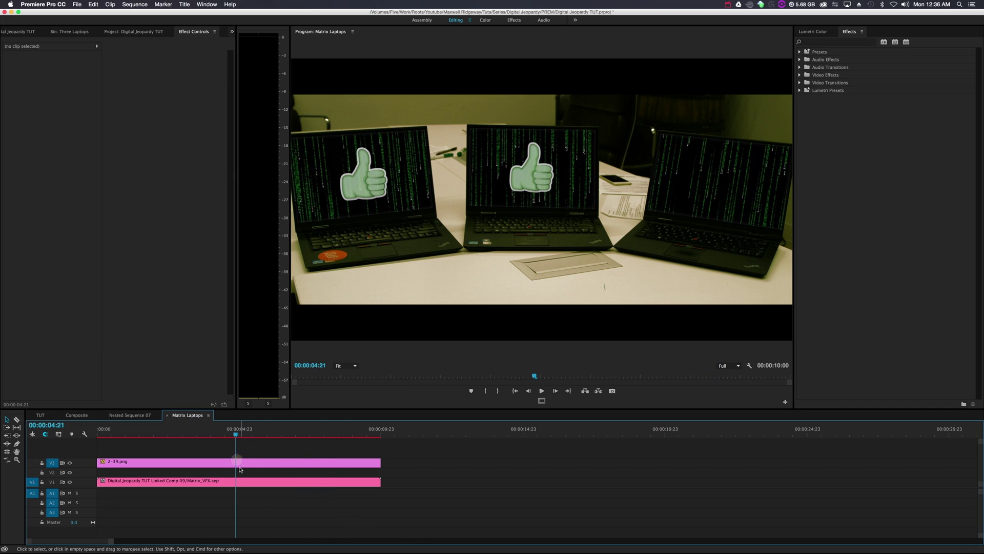
pyautogui.click(237, 460)
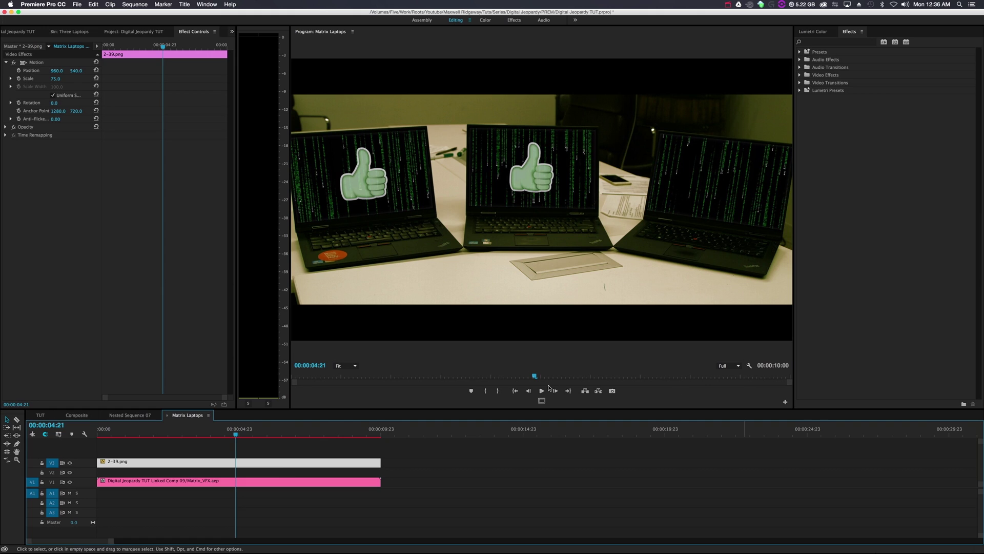
pyautogui.press('super+Tab')
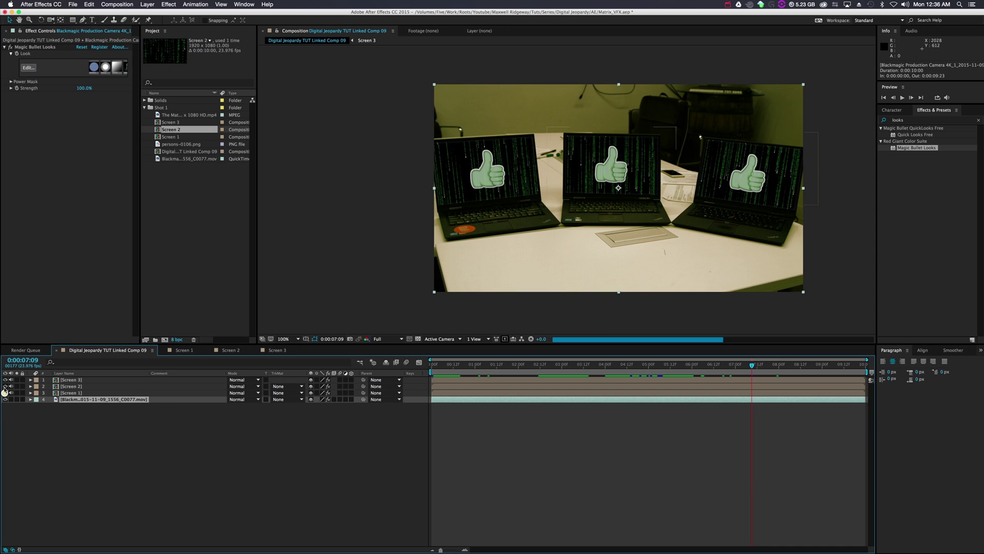
pyautogui.press('u')
pyautogui.press('u')
pyautogui.moveTo(5, 445); pyautogui.dragTo(6, 379)
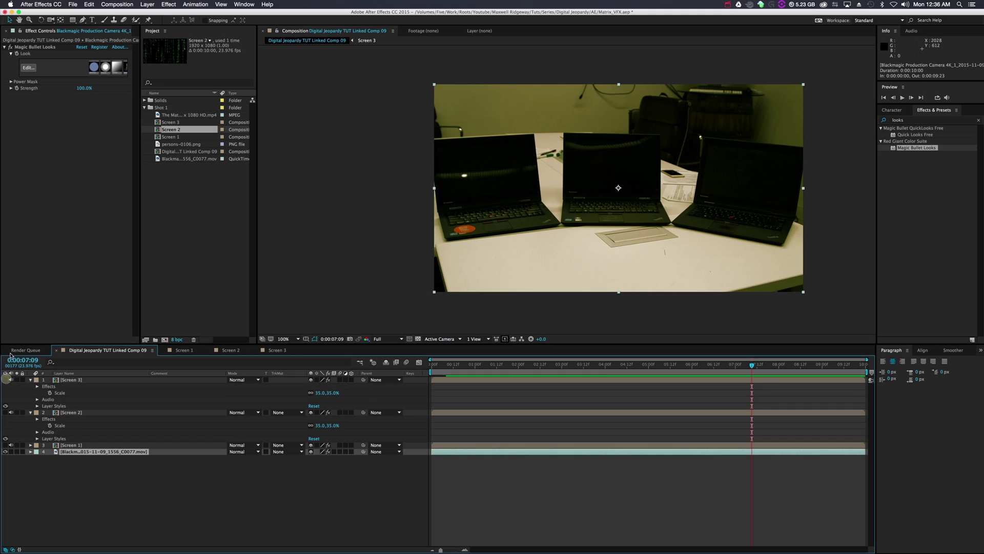
pyautogui.click(10, 47)
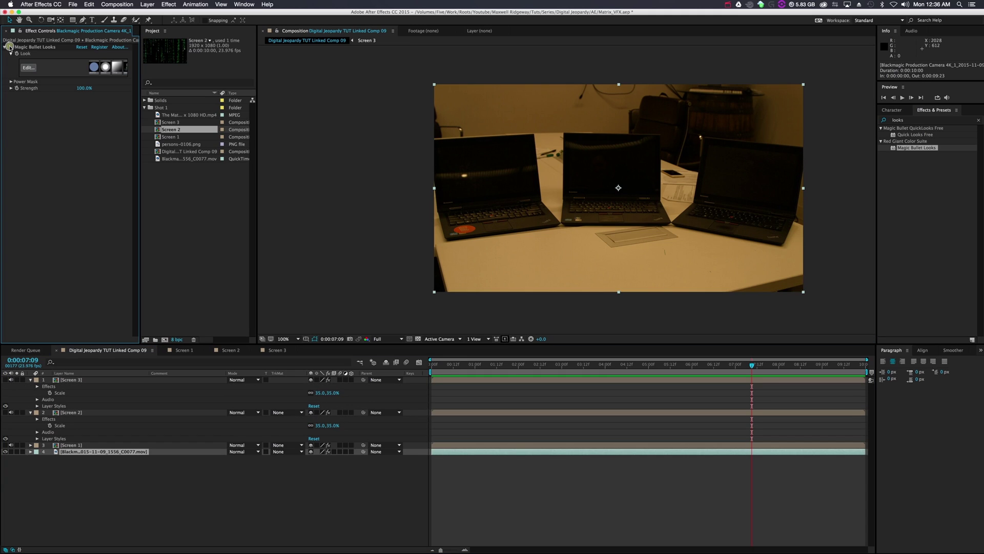
pyautogui.click(83, 473)
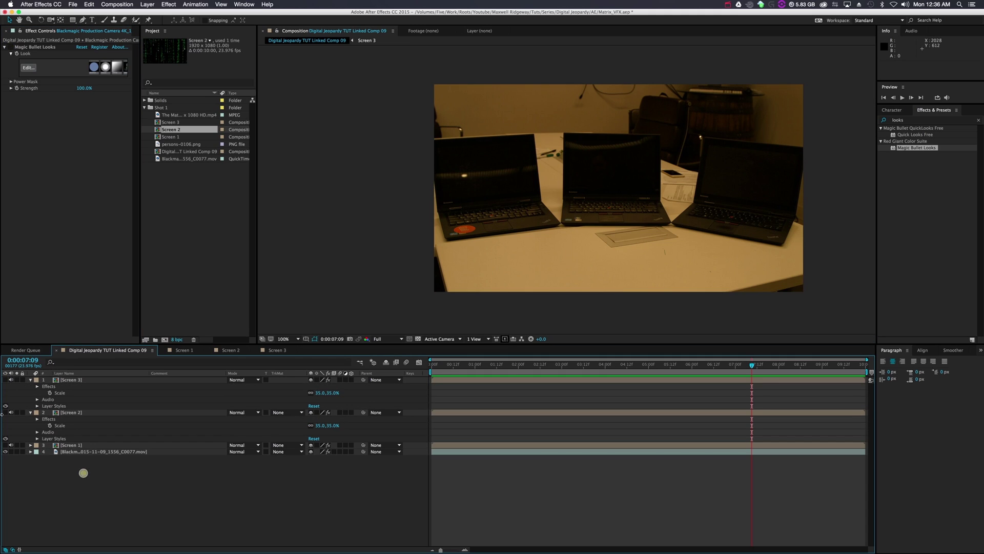
pyautogui.click(5, 445)
pyautogui.click(5, 412)
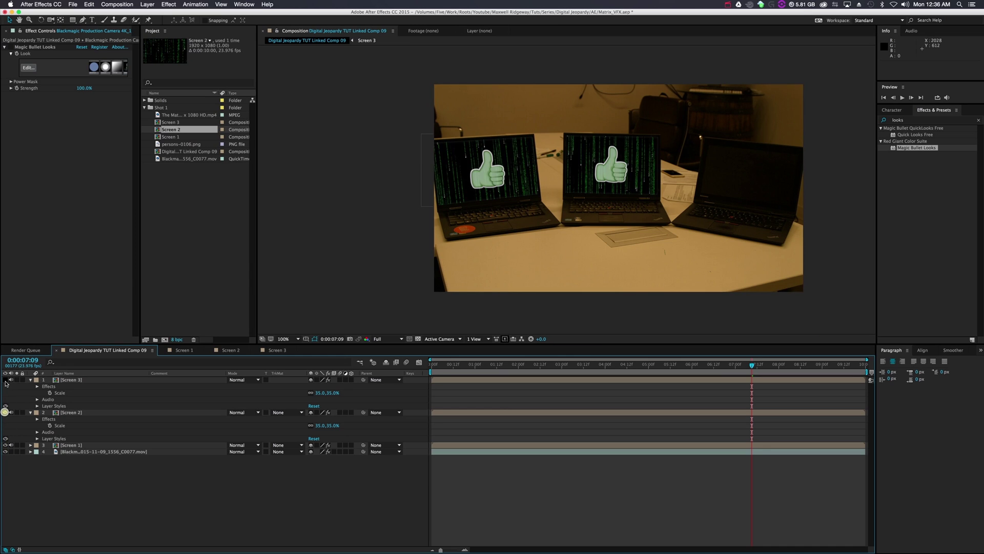
pyautogui.click(5, 379)
pyautogui.click(9, 47)
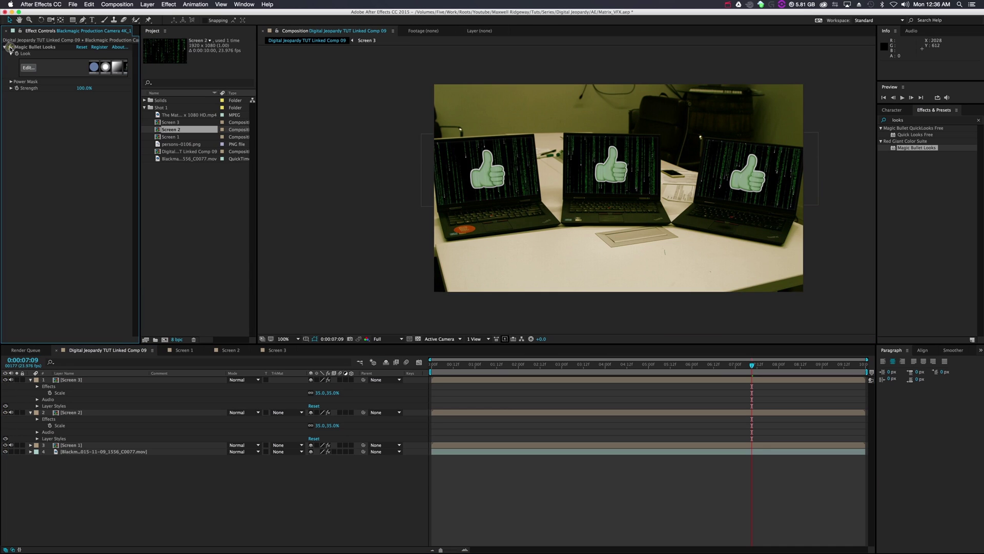
pyautogui.click(30, 379)
pyautogui.click(30, 386)
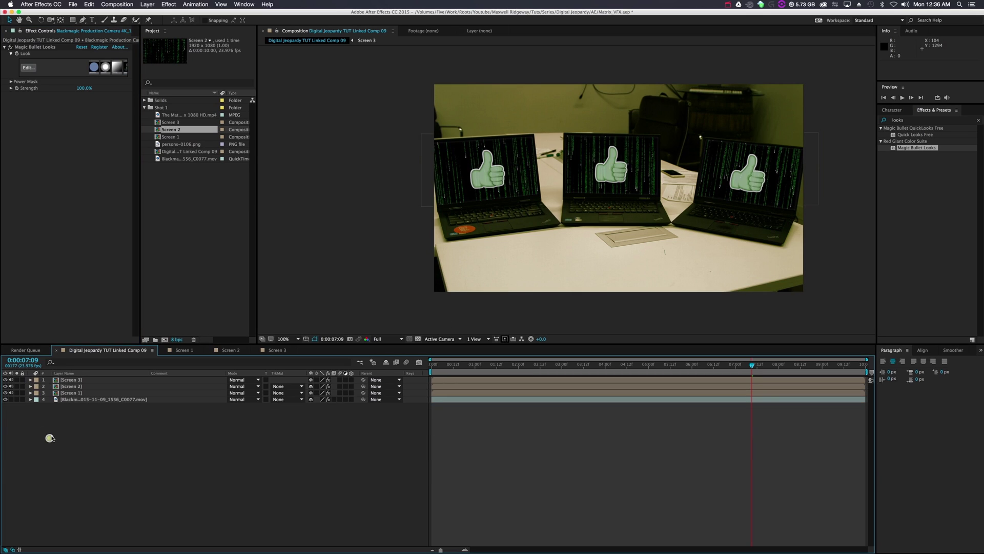